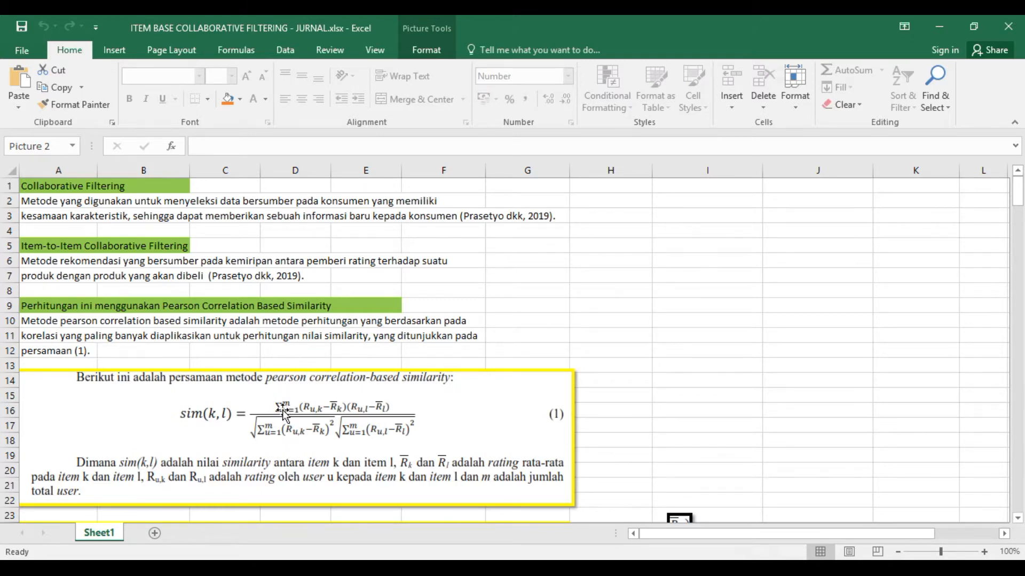
- Review the Pearson similarity formula and the initial rating table, and consult the source journal article's title page in the Nitro Pro PDF
scroll(284, 406, "down", 2)
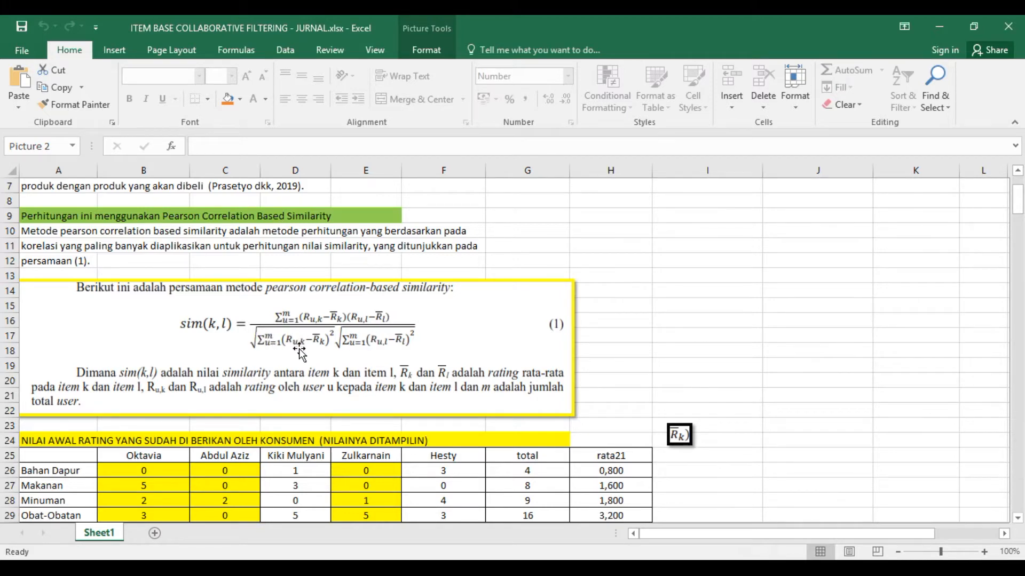
scroll(297, 363, "down", 1)
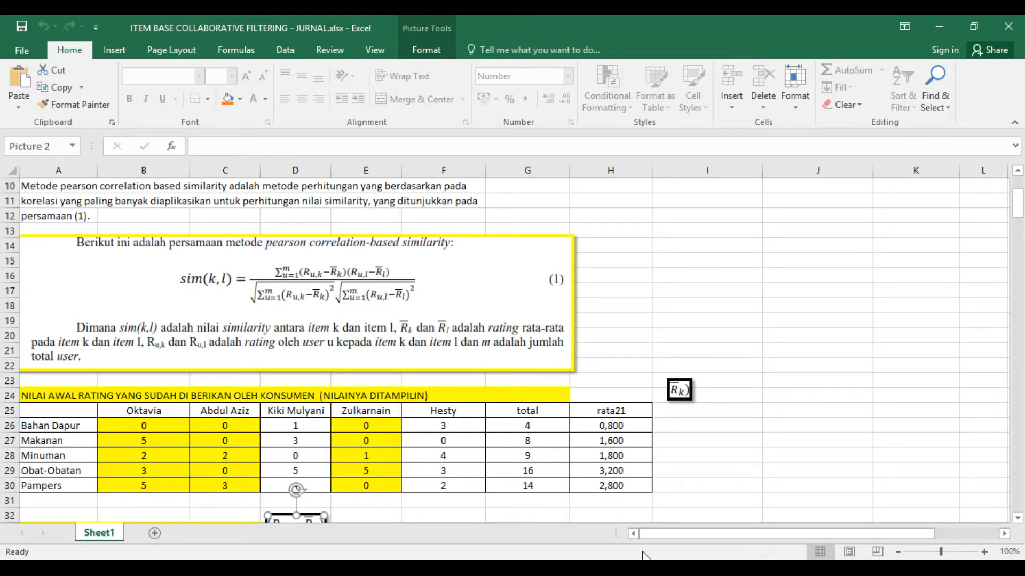
key("alt+Tab")
scroll(523, 415, "up", 5)
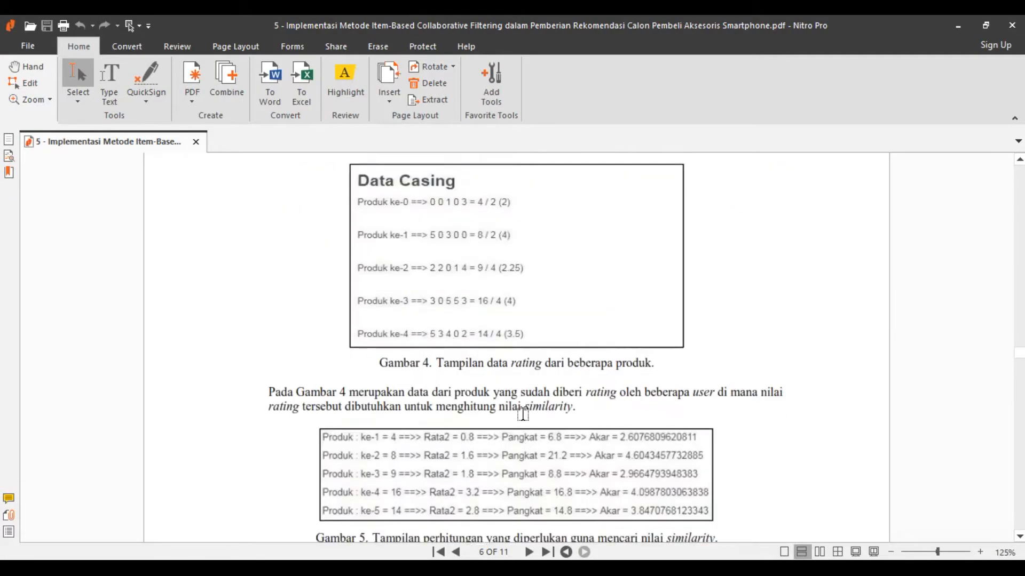
scroll(523, 415, "up", 5)
left_click_drag(1019, 345, 1019, 172)
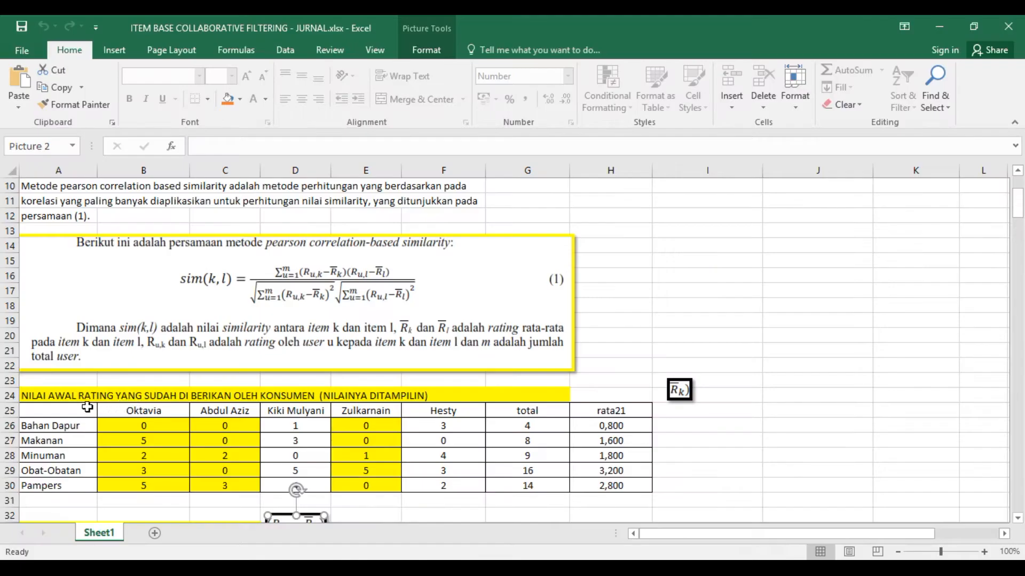
scroll(88, 406, "down", 1)
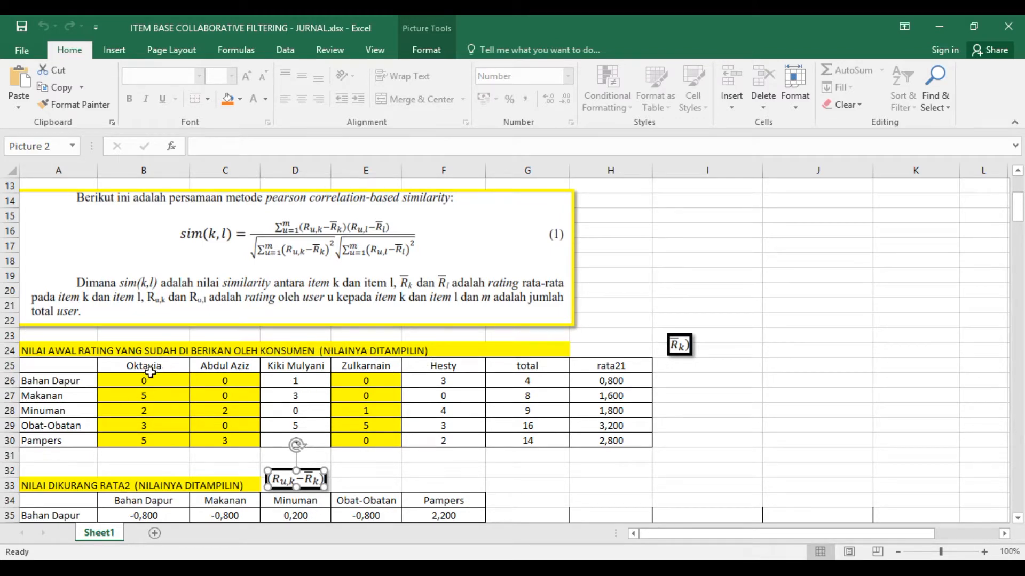
- Remove the yellow fill from rating cells B26:E30 in the initial rating table
scroll(133, 382, "down", 1)
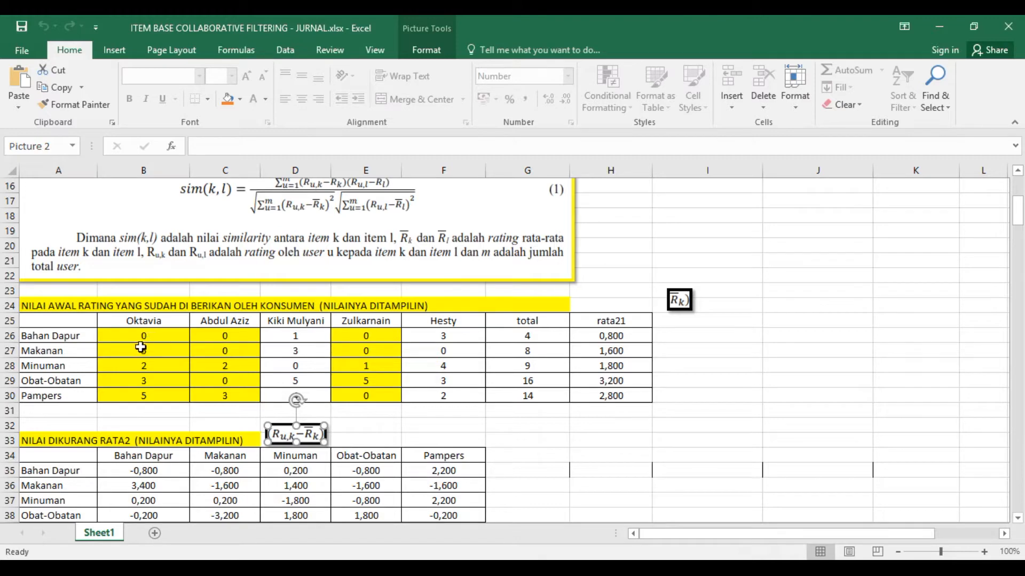
left_click_drag(153, 334, 153, 397)
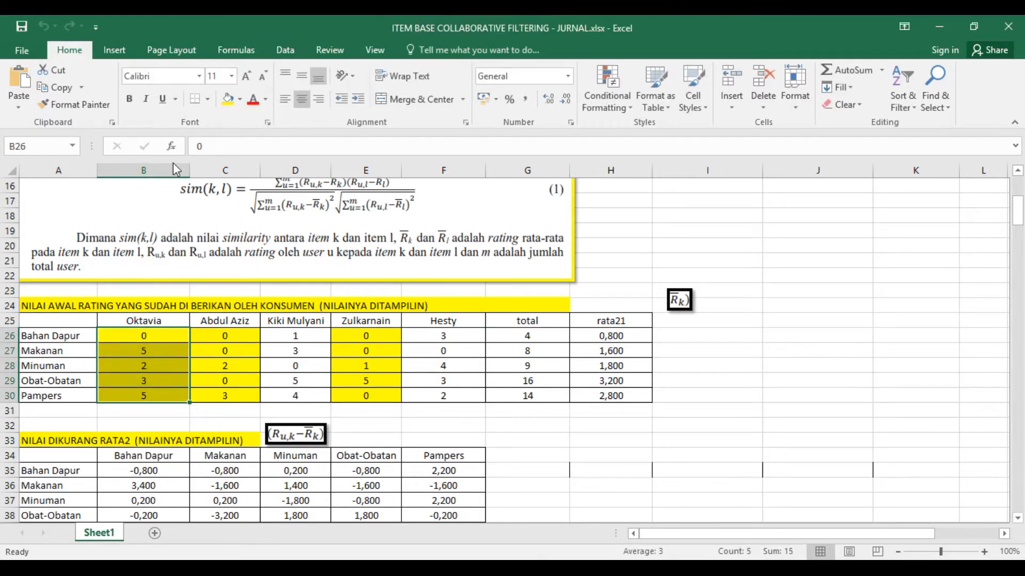
left_click(239, 100)
left_click(265, 238)
left_click_drag(242, 328, 373, 395)
left_click(228, 104)
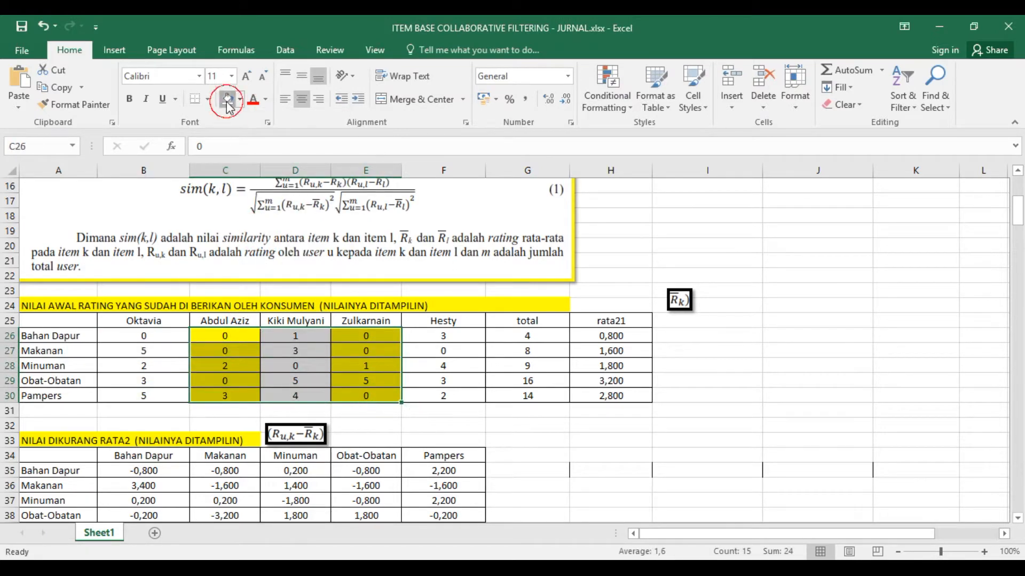
- Fill the zero ratings in cells B26, C26:C27 and C29 with yellow
left_click(155, 337)
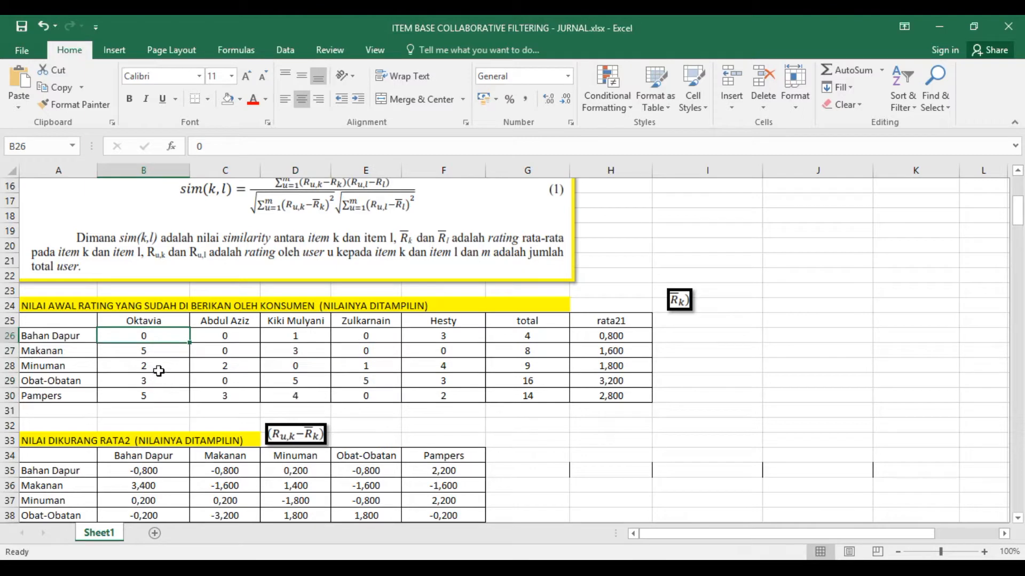
left_click(241, 100)
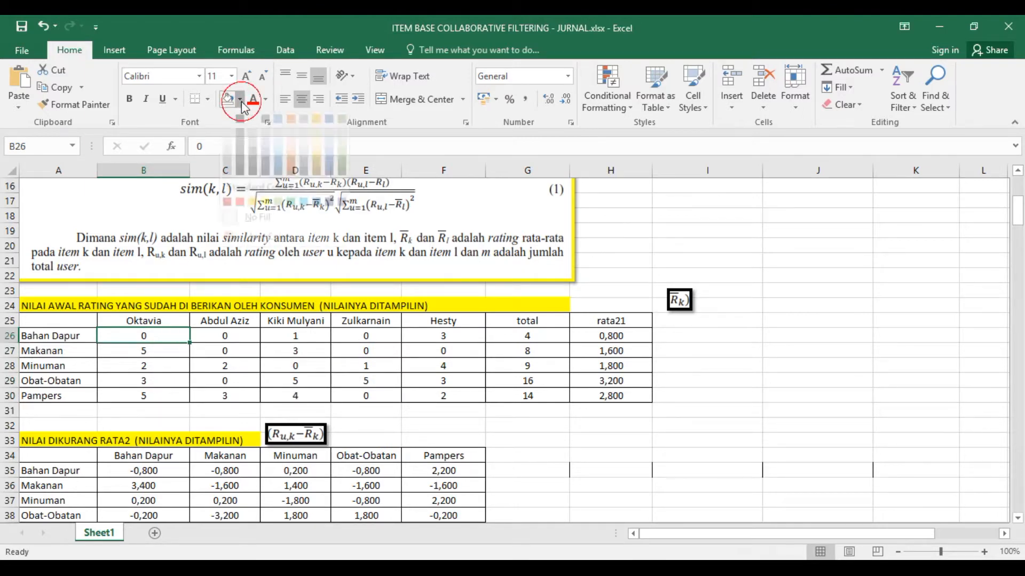
left_click(265, 212)
left_click_drag(237, 333, 237, 350)
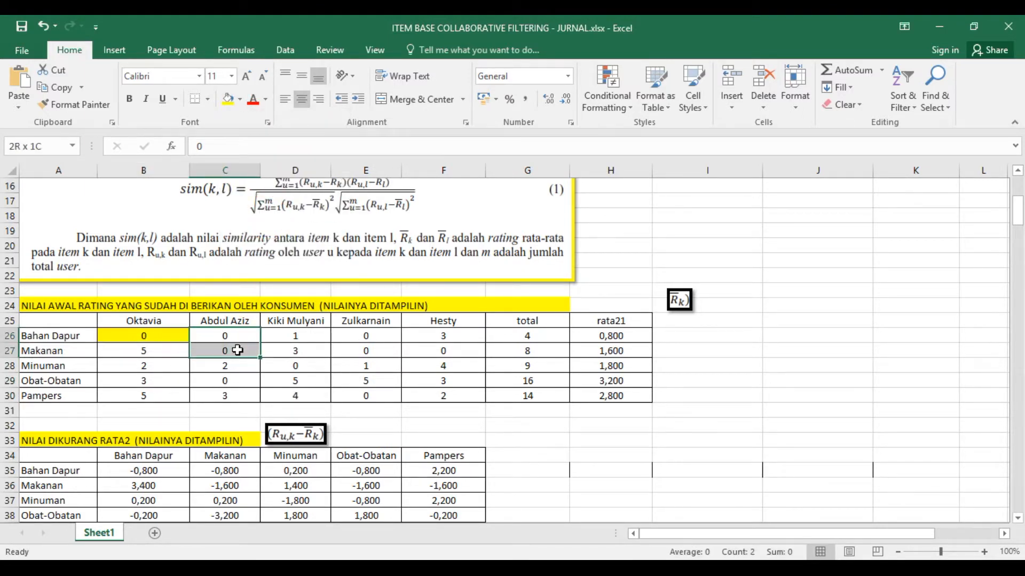
left_click(228, 99)
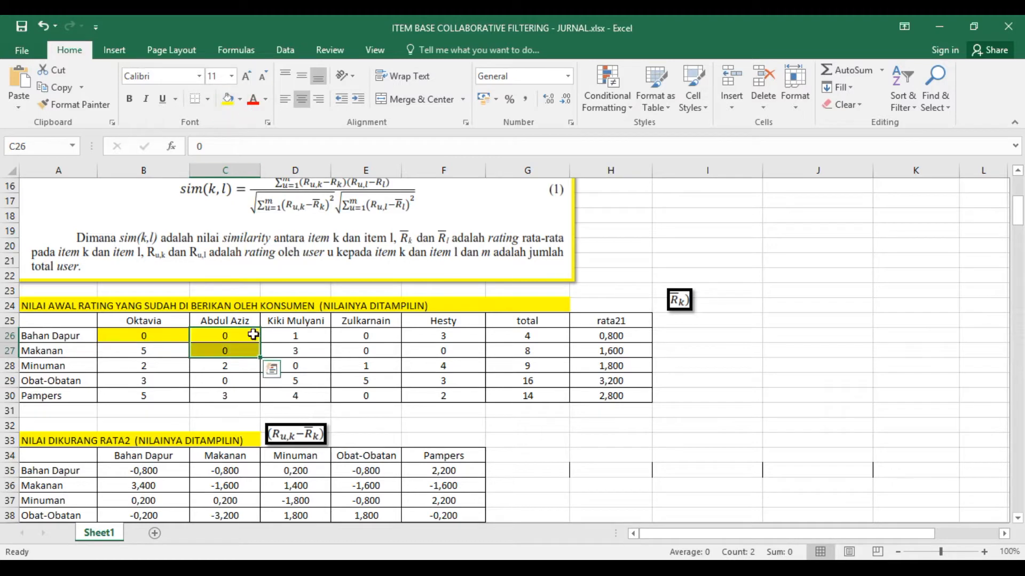
left_click(251, 382)
left_click(228, 99)
- Fill the zero ratings in cells E26:E27, D28, F27 and E30 with yellow
left_click_drag(366, 341, 366, 351)
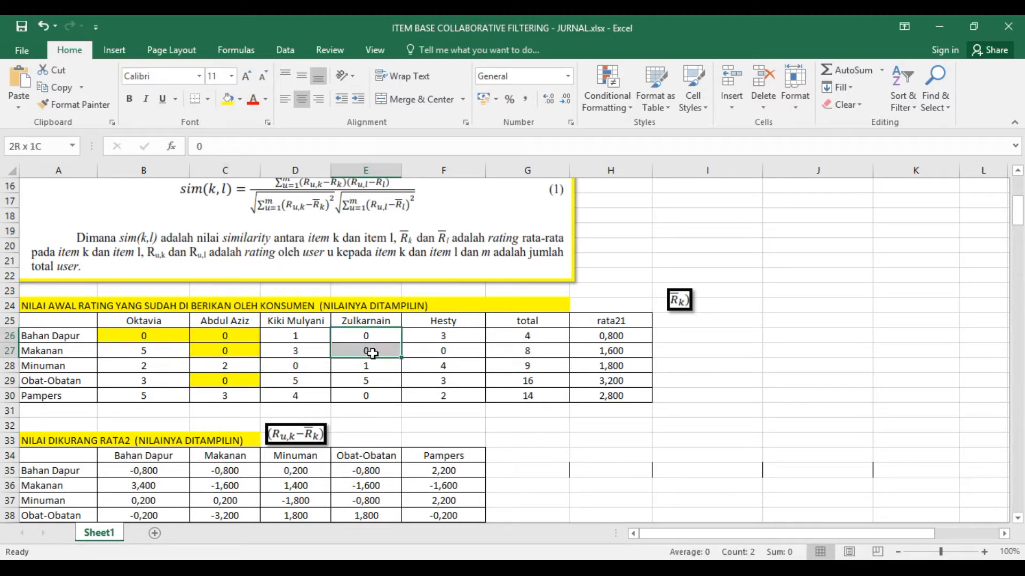
left_click(228, 99)
left_click(313, 363)
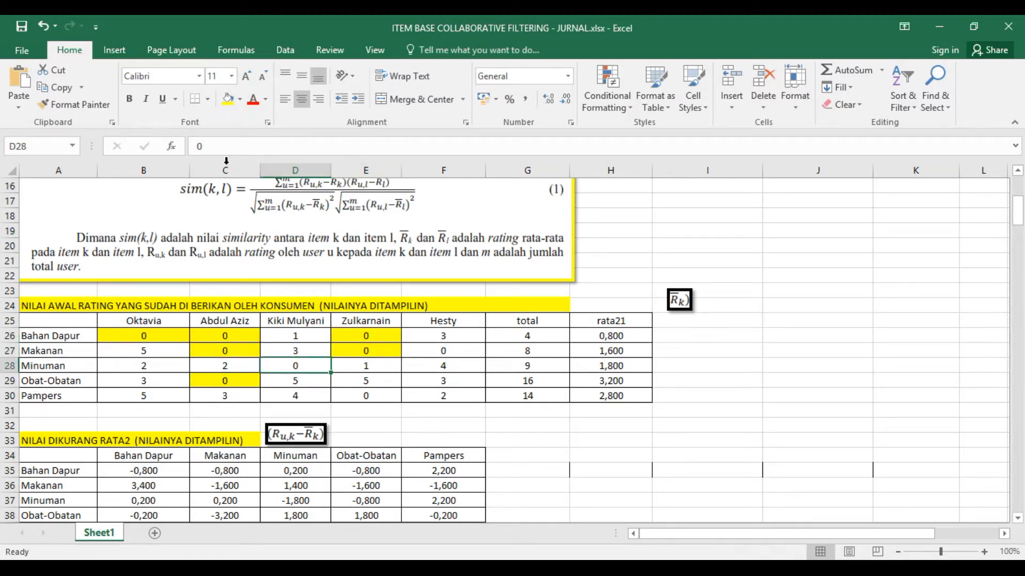
left_click(229, 99)
left_click(443, 350)
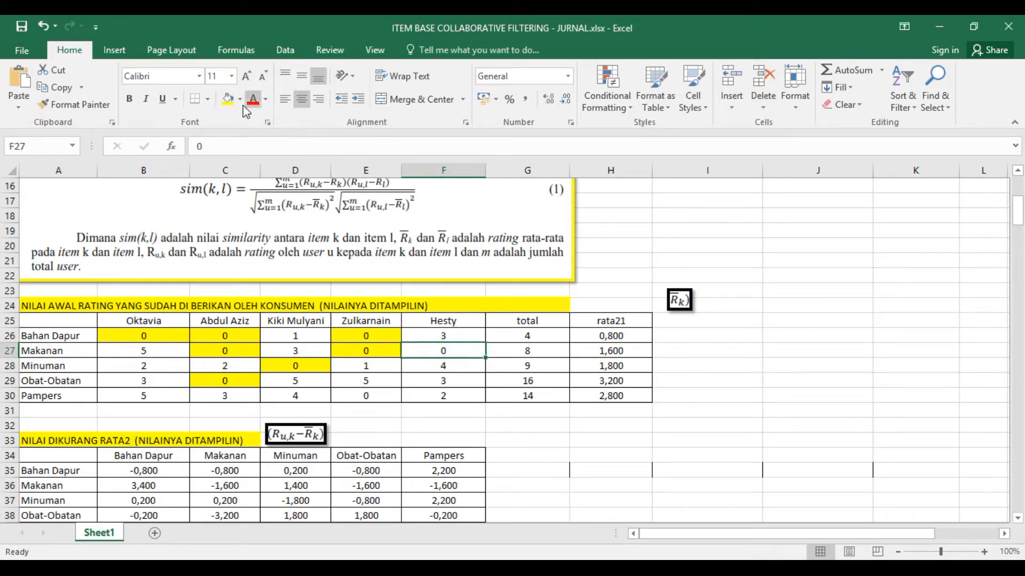
left_click(229, 99)
left_click(374, 395)
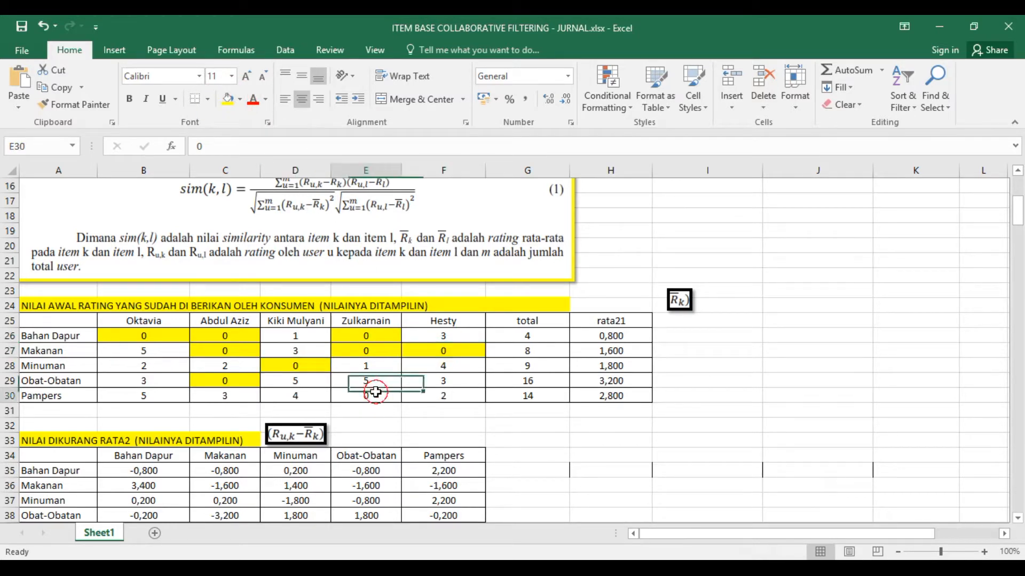
left_click(227, 102)
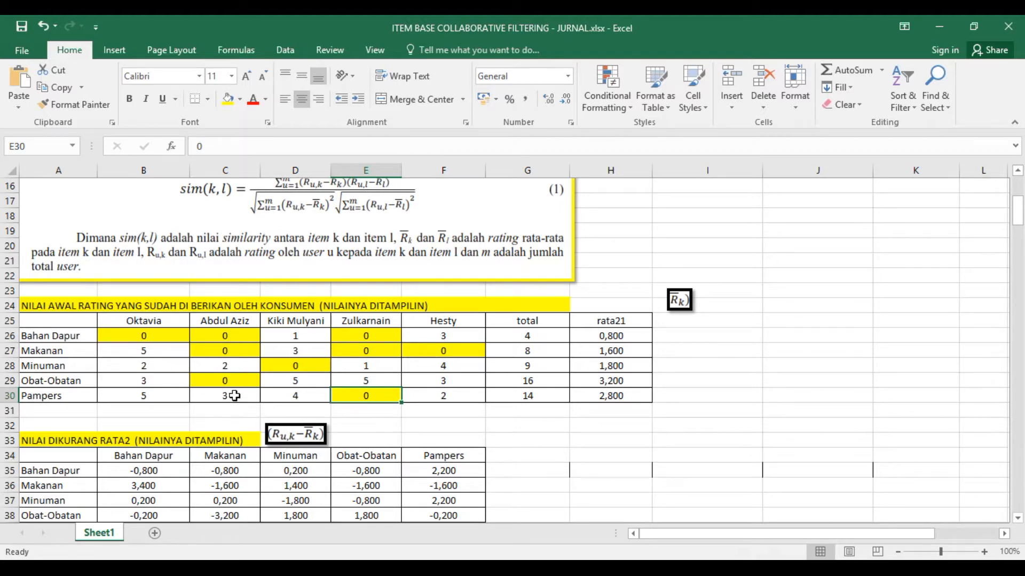
- Check the total formula in G26 and move the R̄k formula picture directly above the rata21 column heading
key("Right")
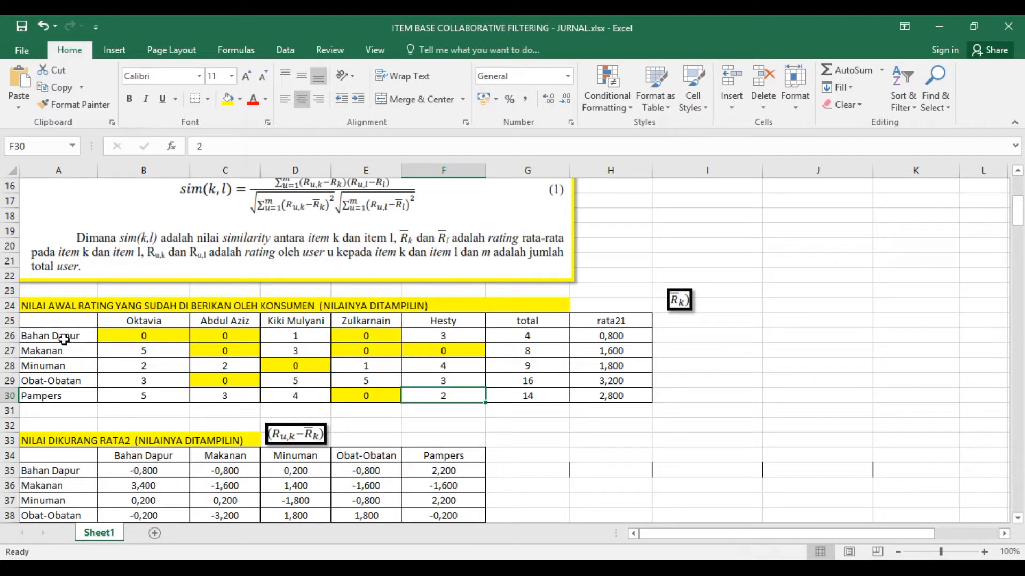
left_click(535, 336)
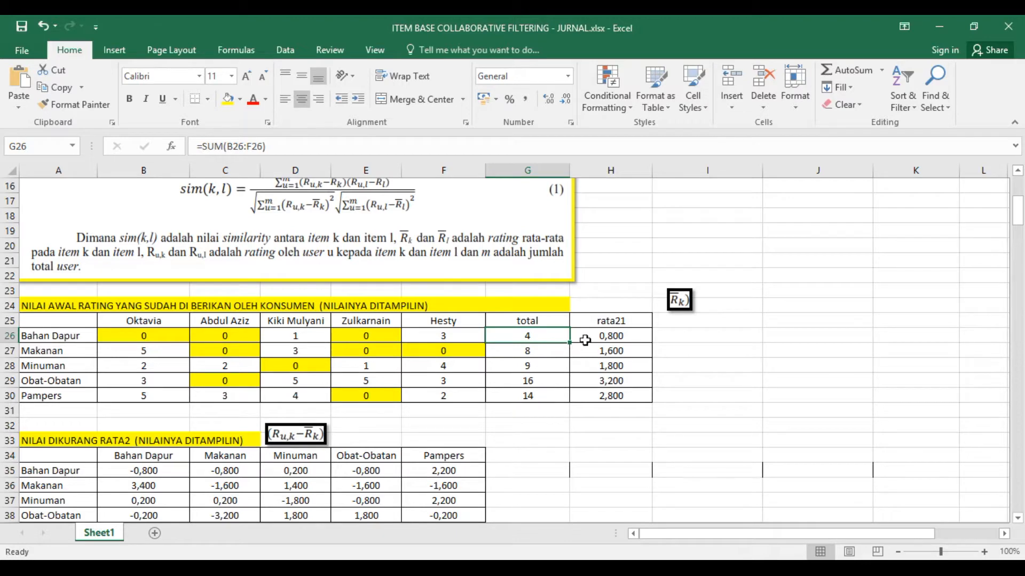
left_click_drag(677, 303, 615, 297)
left_click(667, 333)
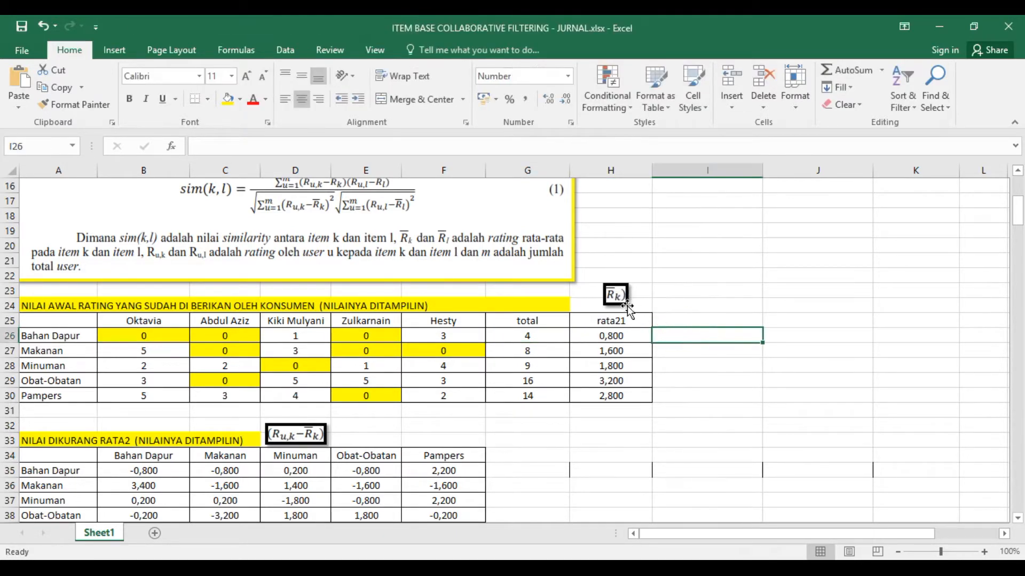
- Examine the product names in A26:A30 and the total and average formulas for Bahan Dapur in G26 and H26
left_click(614, 337)
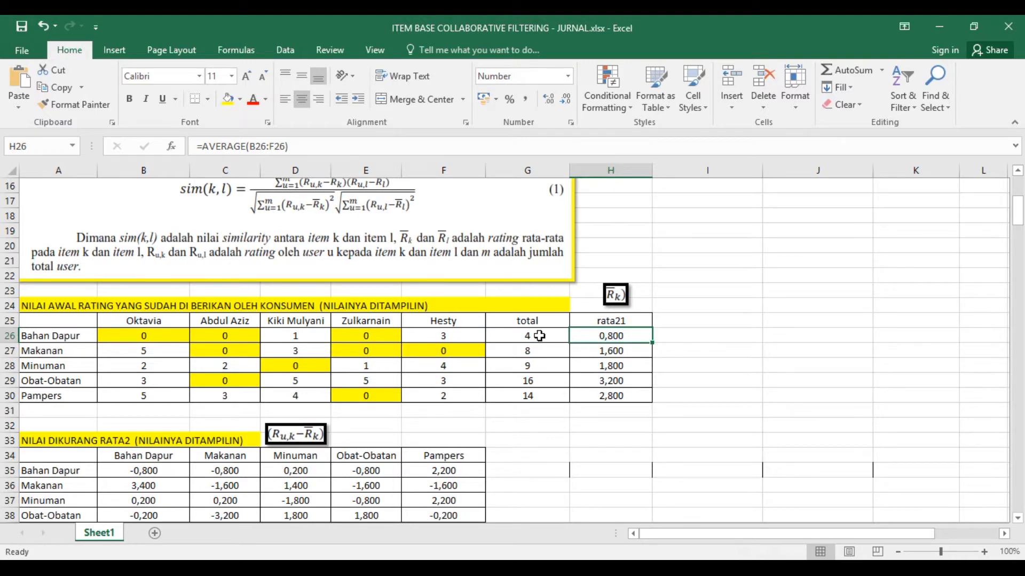
left_click_drag(66, 335, 66, 396)
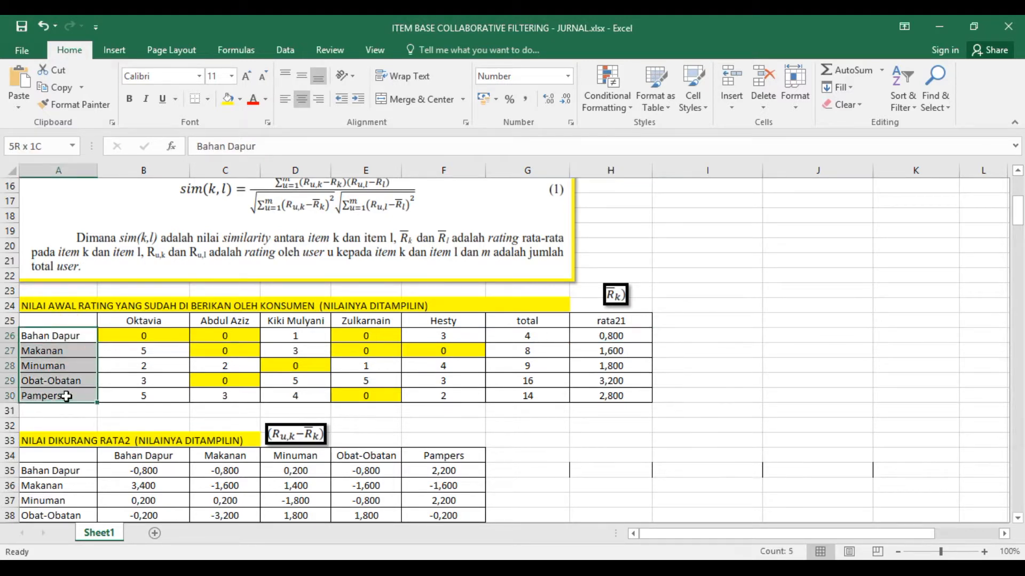
left_click(63, 335)
left_click(63, 351)
left_click(64, 366)
left_click(65, 381)
left_click(65, 396)
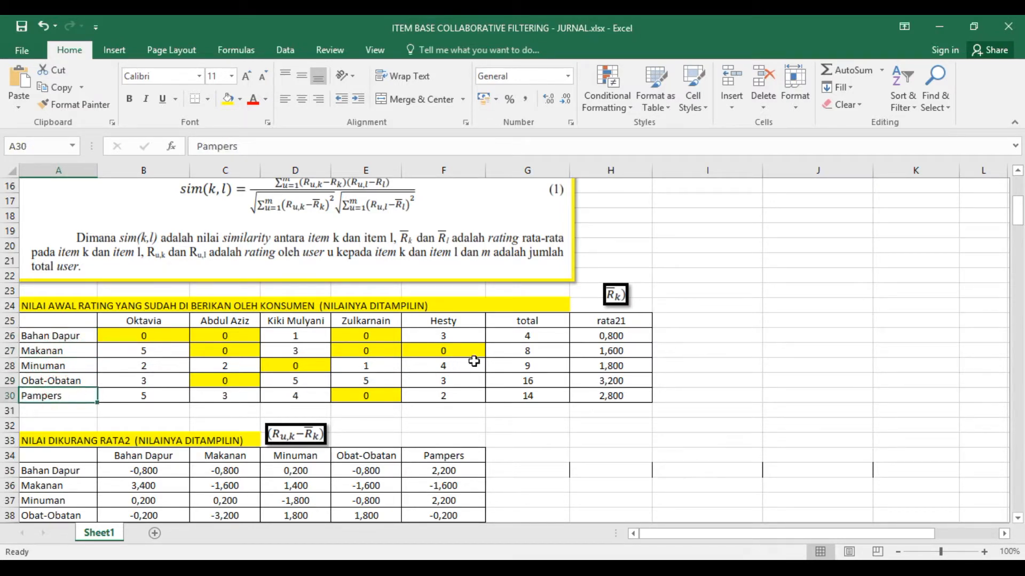
left_click(532, 335)
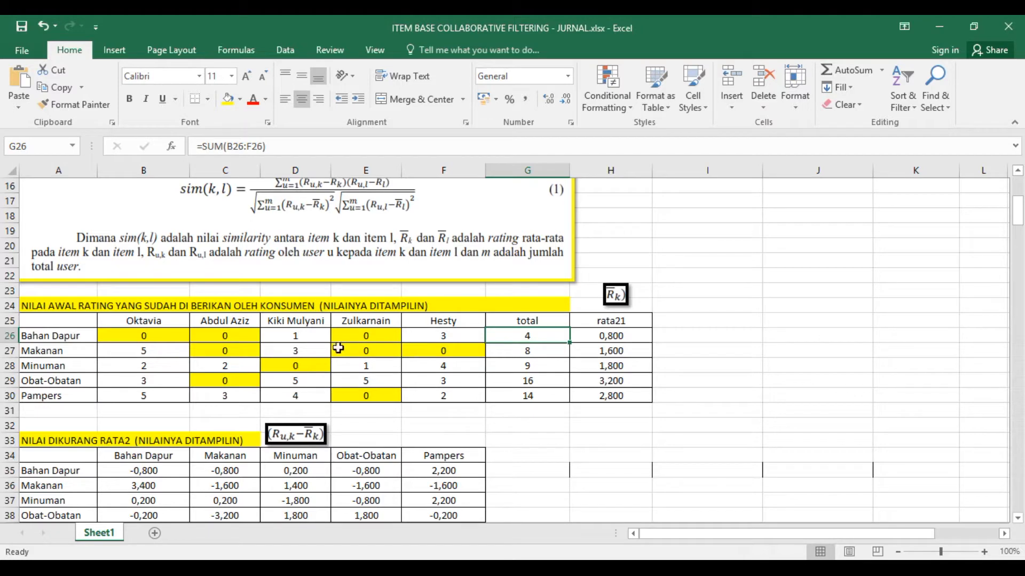
left_click(601, 338)
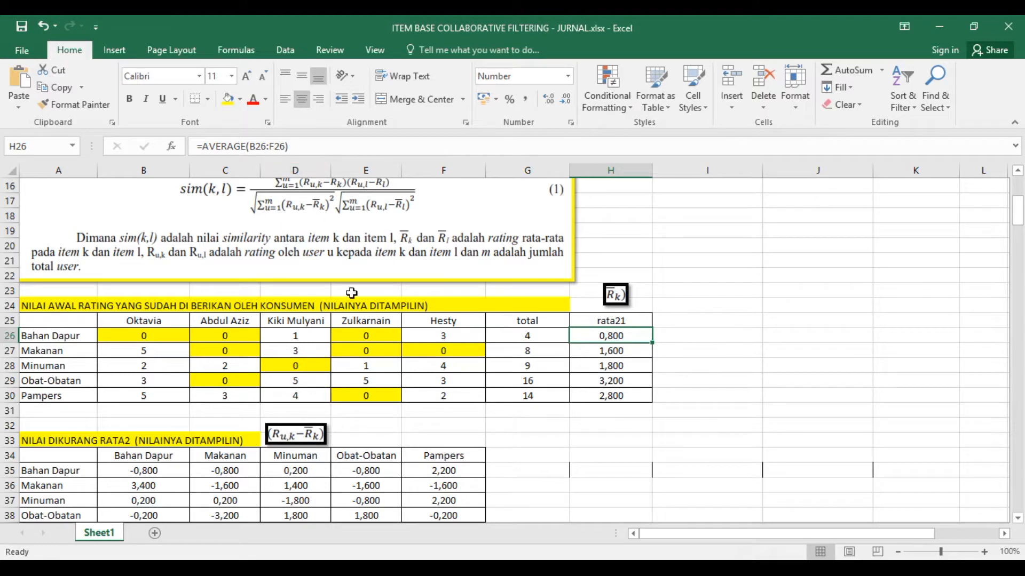
- Examine the customer headings in B25:F25 and recheck how G26 totals the Bahan Dapur ratings
left_click(143, 322)
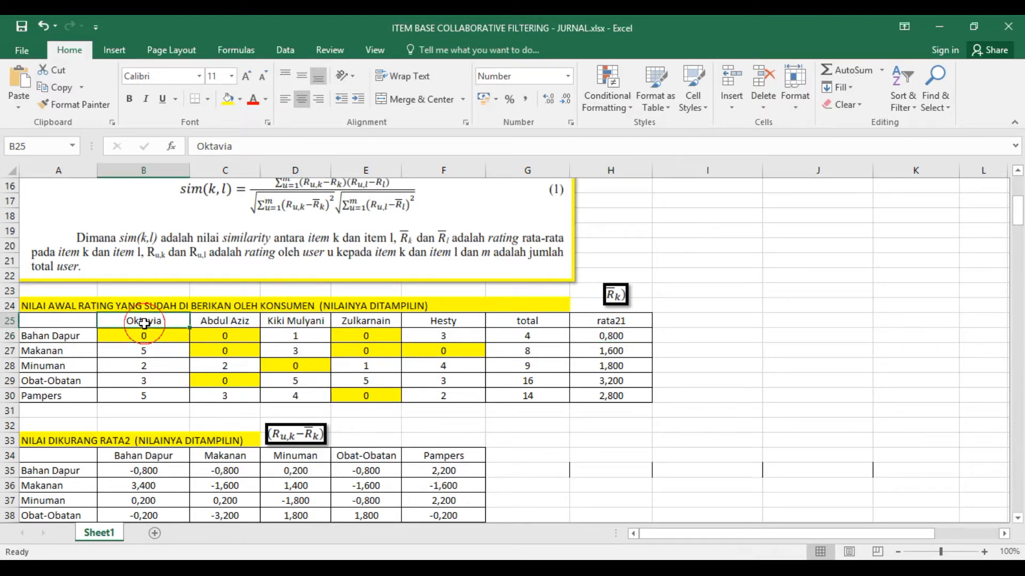
left_click(217, 320)
left_click(296, 322)
left_click(376, 335)
left_click(410, 324)
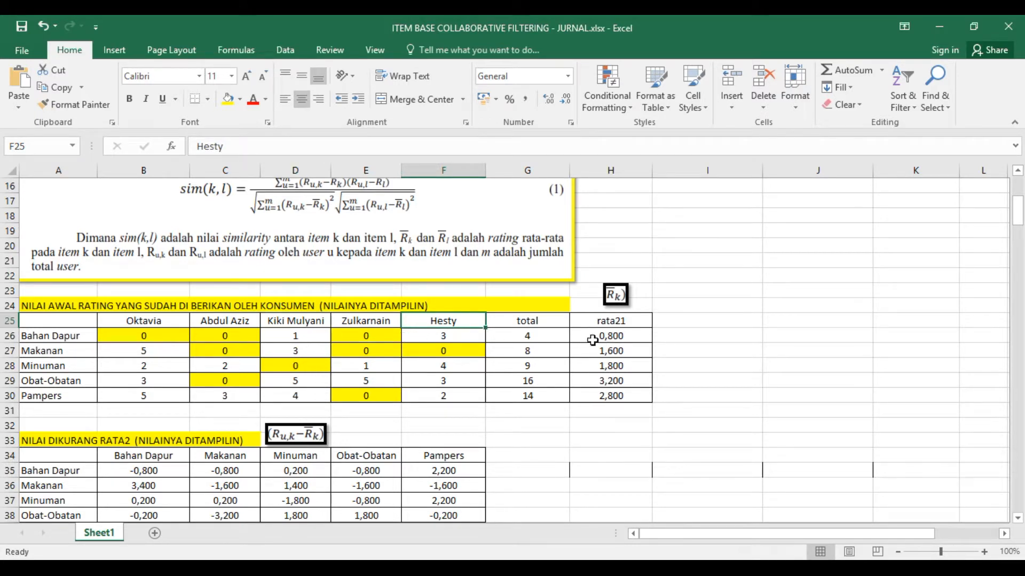
left_click(556, 336)
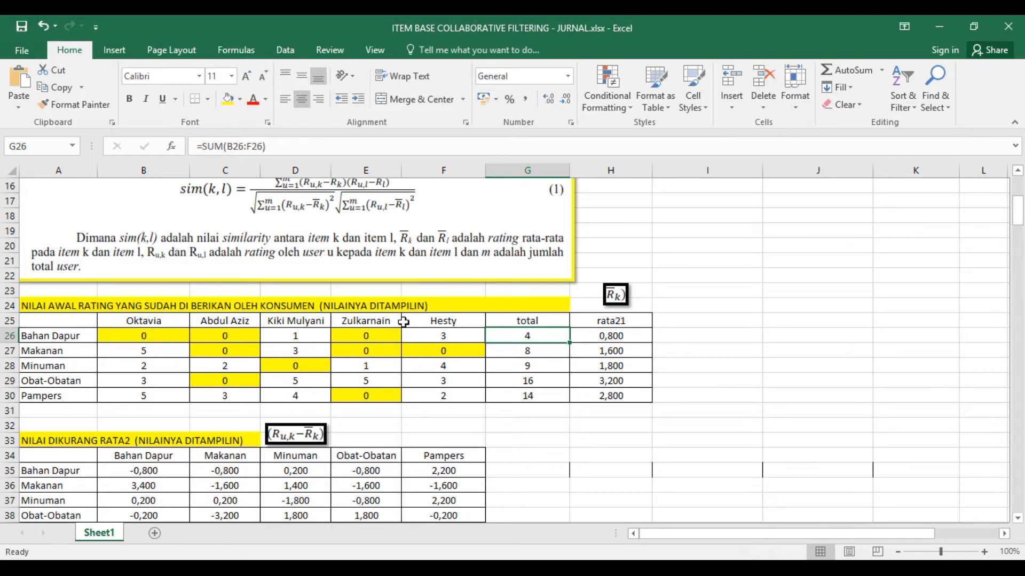
- Examine how the formulas in B35:B39 and C35 subtract each product's average in H26:H30 from its ratings
scroll(399, 408, "down", 3)
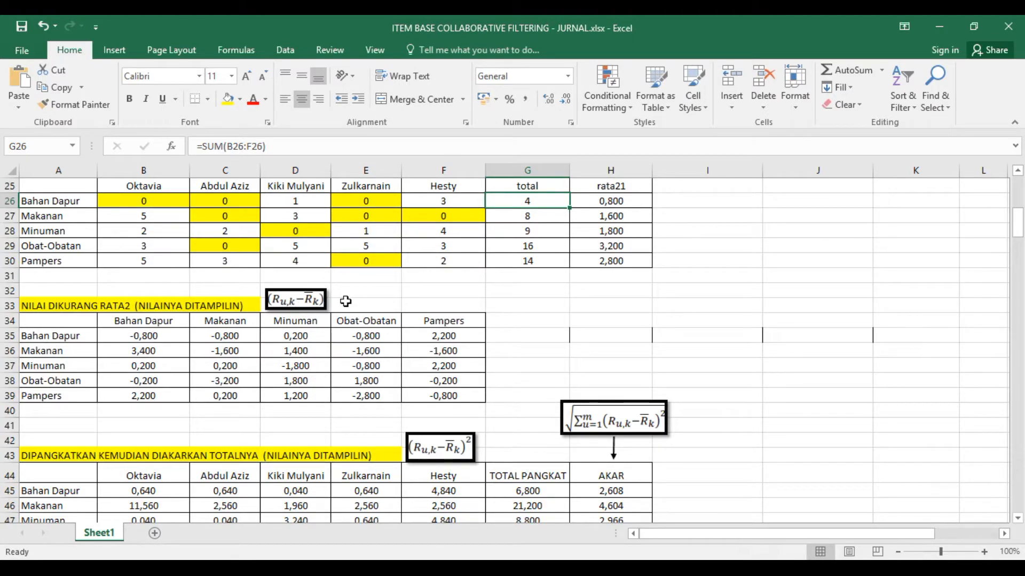
scroll(194, 376, "up", 1)
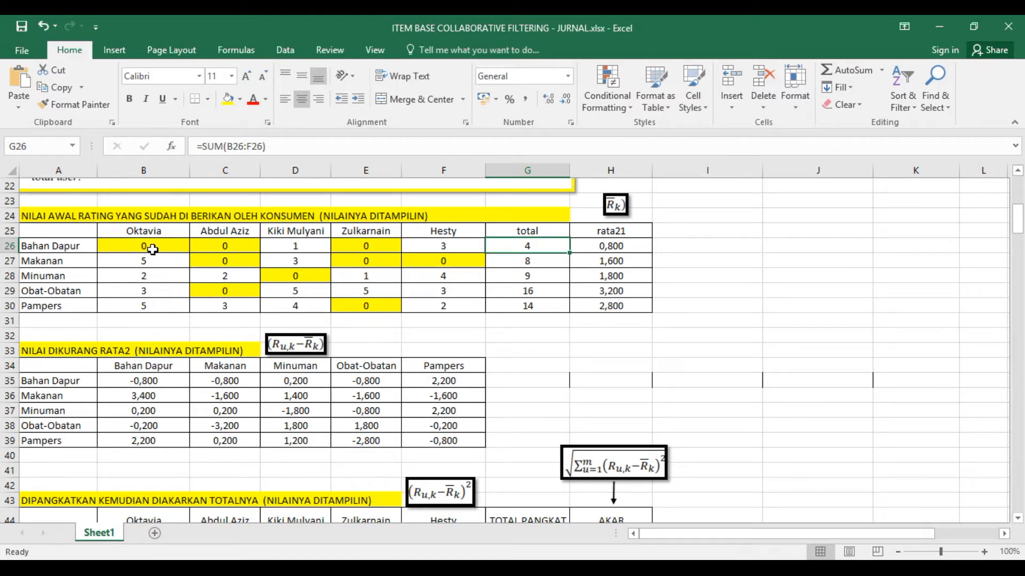
left_click(624, 251)
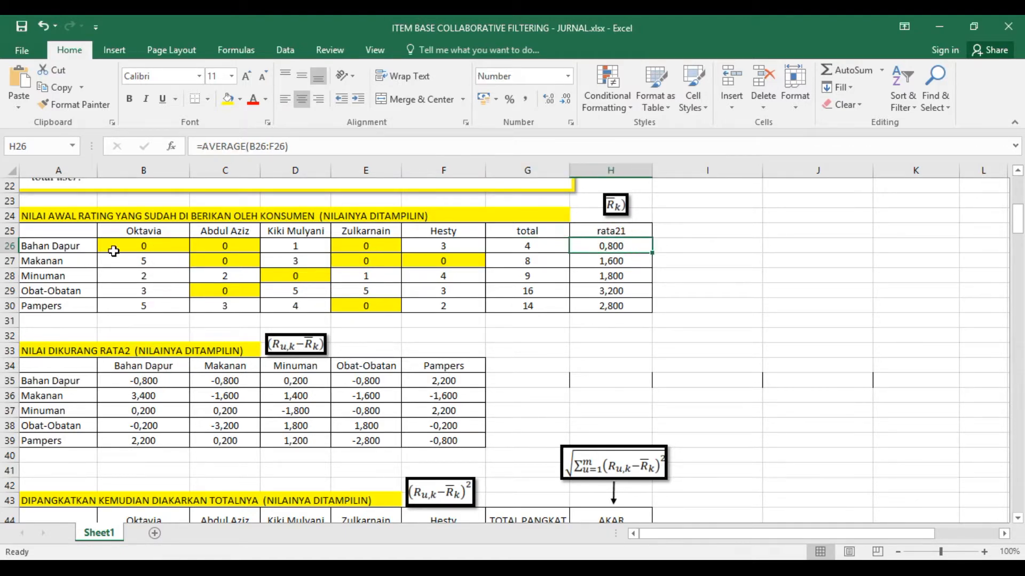
left_click(157, 380)
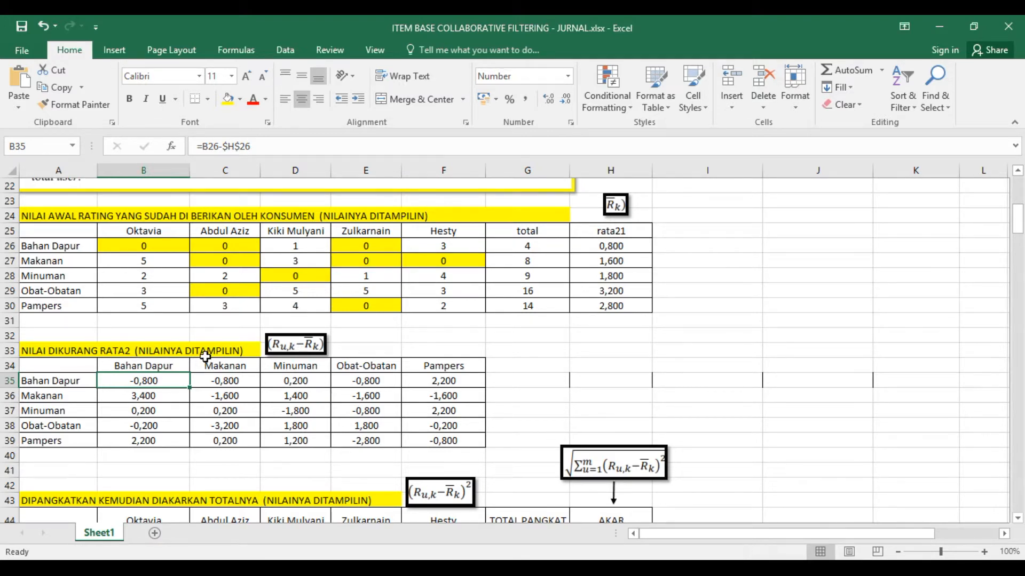
left_click(175, 396)
left_click(159, 411)
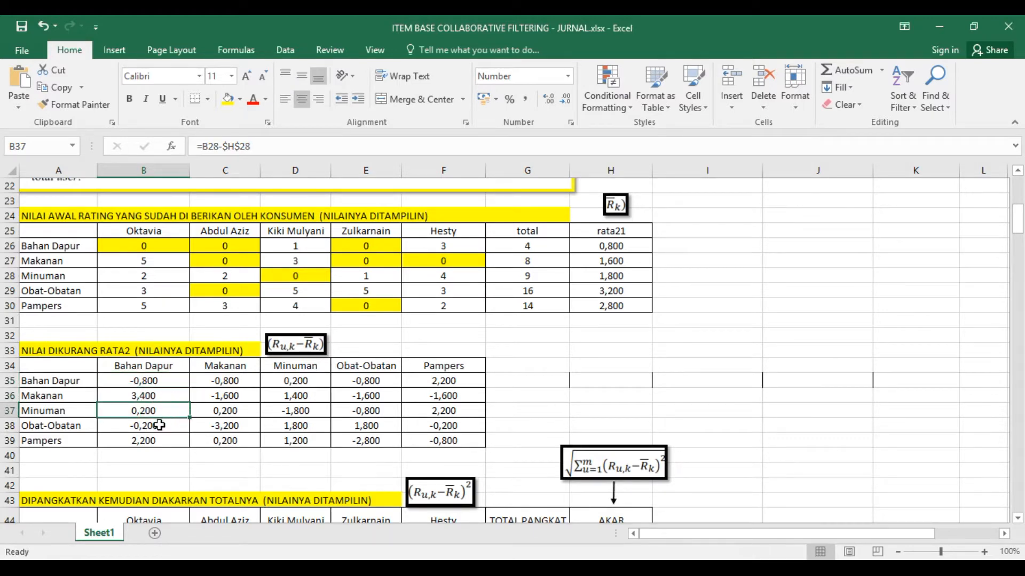
left_click(159, 428)
left_click(156, 441)
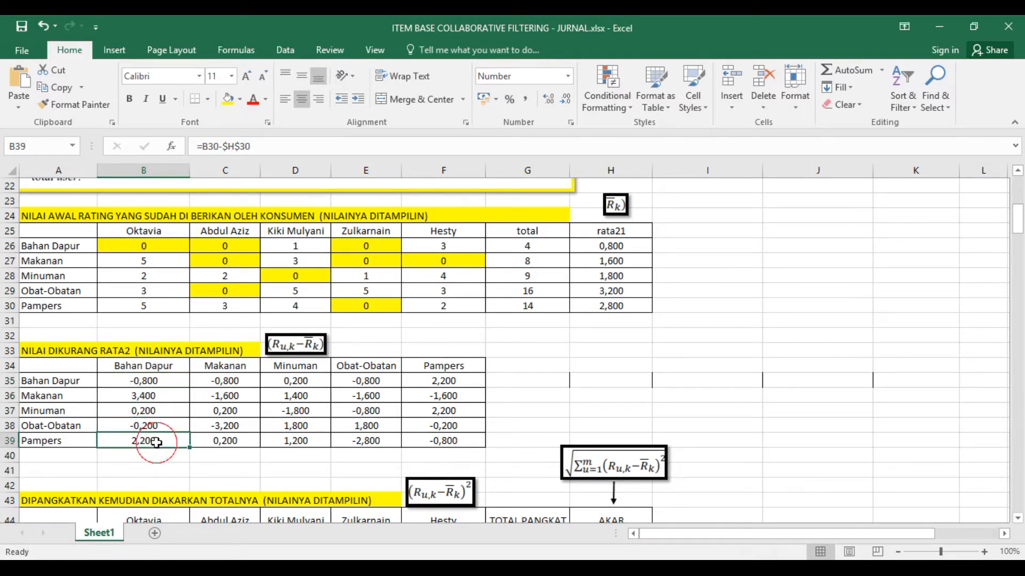
left_click(216, 388)
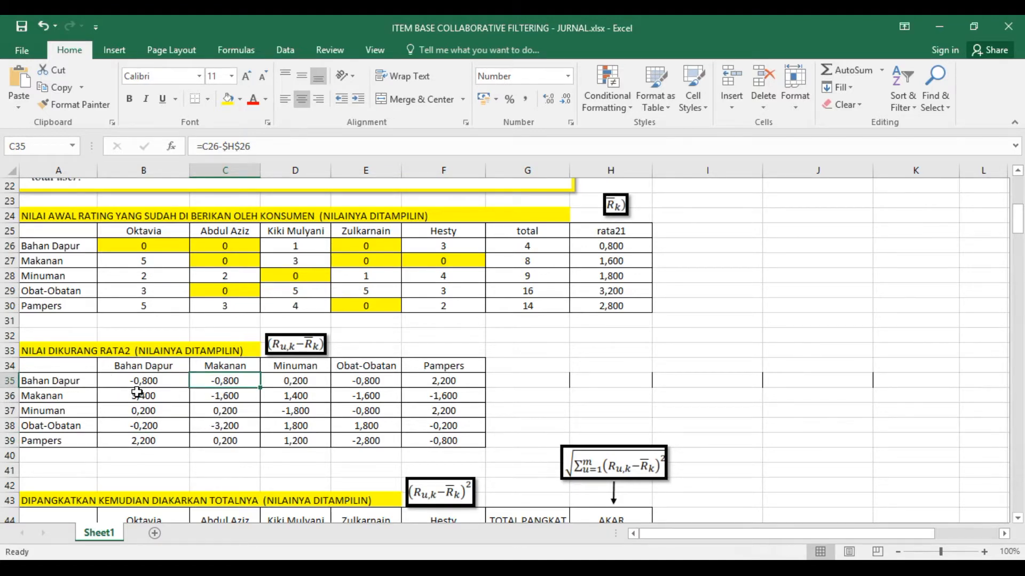
- Examine how the formulas in B45:F45 square the mean-subtracted Bahan Dapur values from B35:F35
scroll(208, 393, "down", 2)
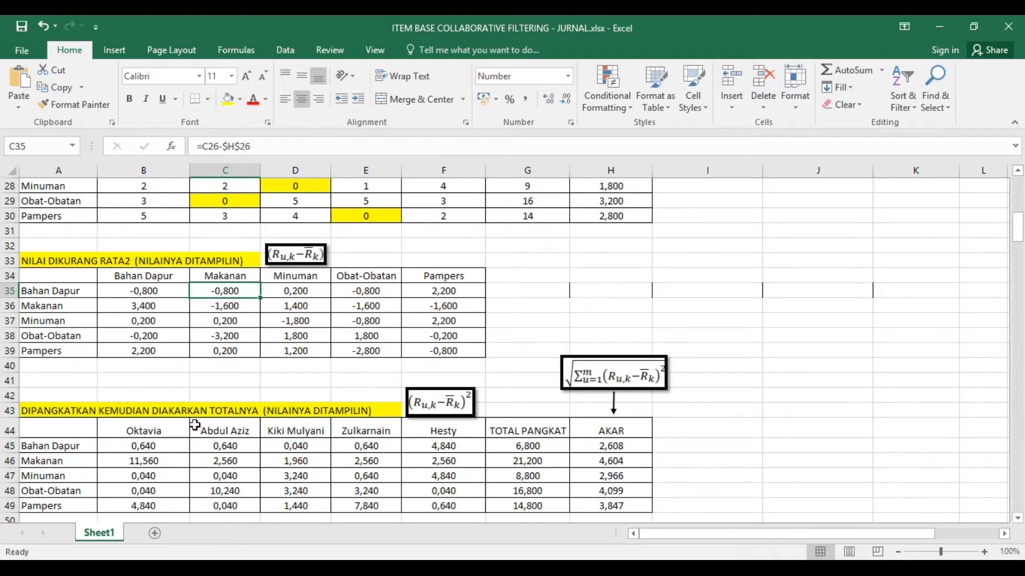
scroll(176, 374, "down", 1)
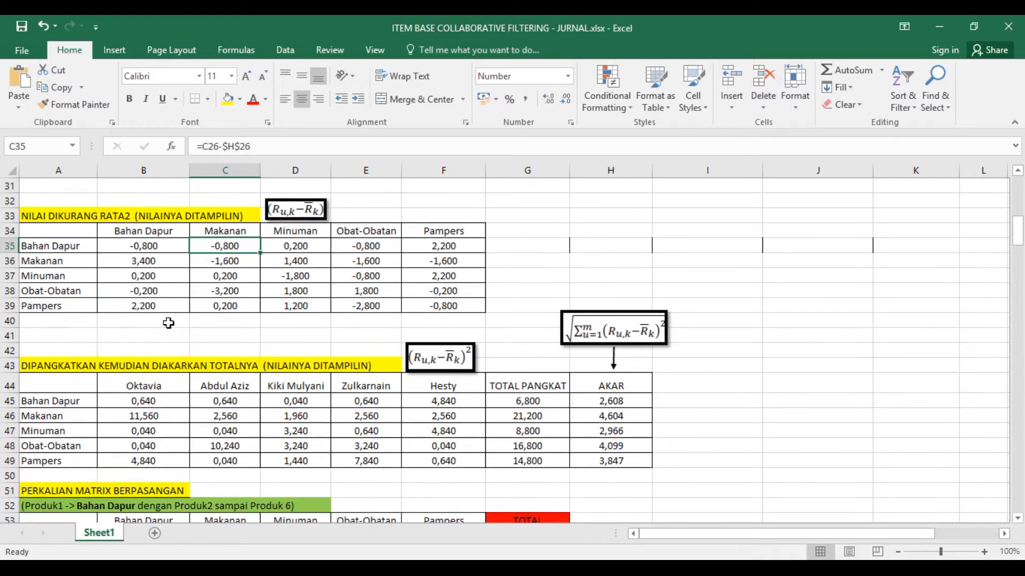
left_click(154, 406)
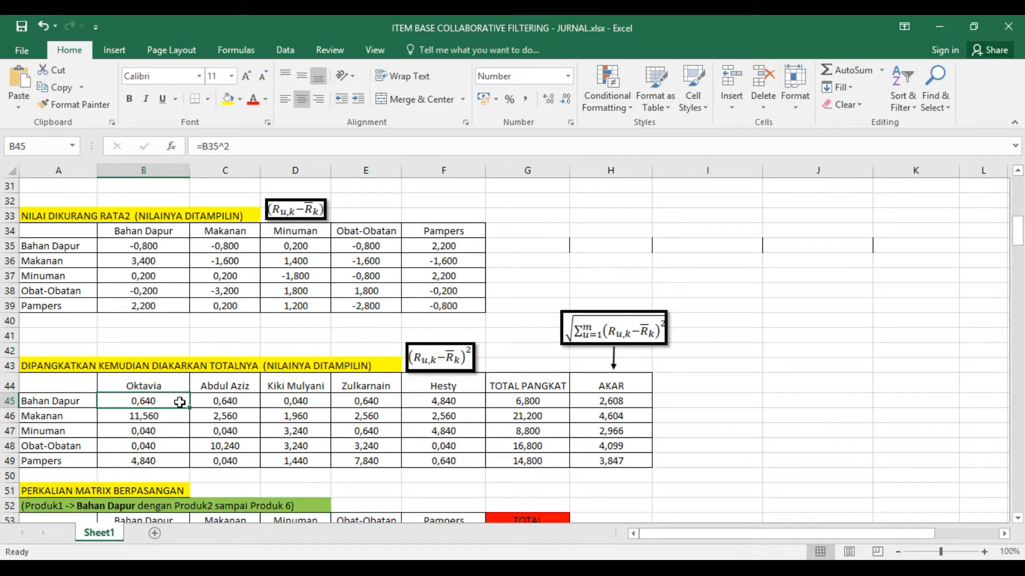
left_click(221, 400)
left_click(298, 400)
left_click(342, 401)
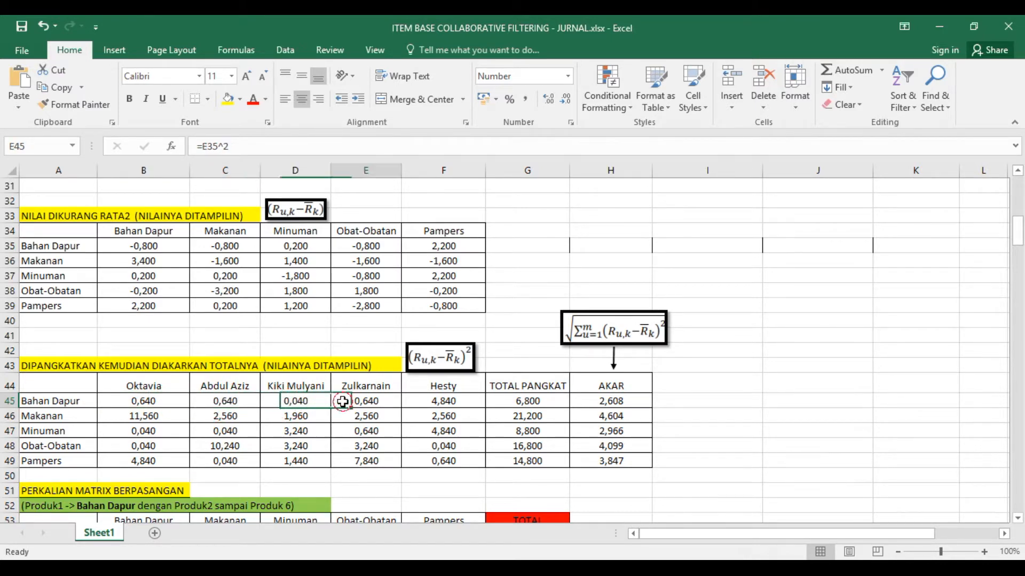
left_click(443, 403)
- Examine the Bahan Dapur sum of squares formula in G45 and its square root formula in H45
left_click(518, 402)
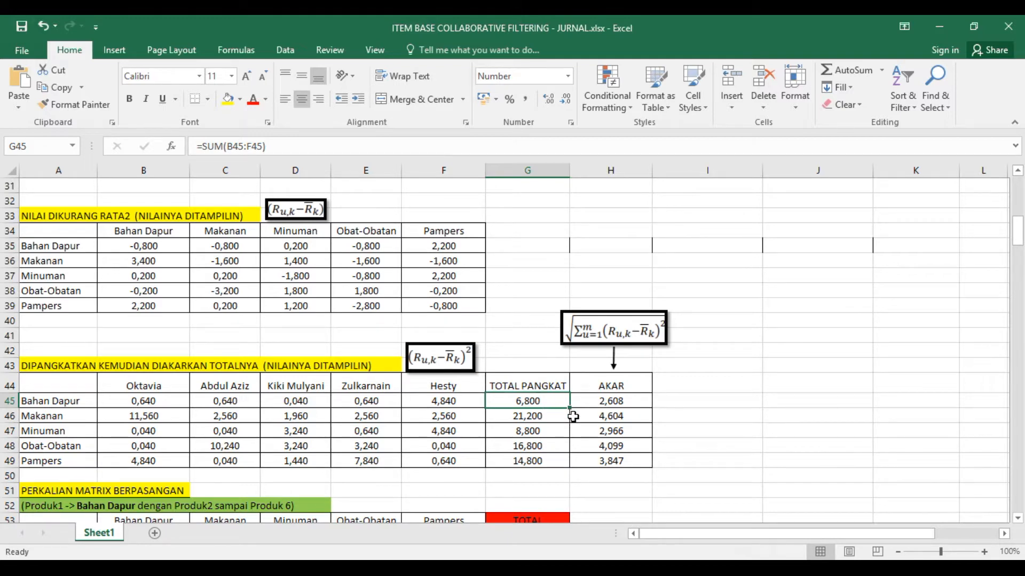
left_click(623, 404)
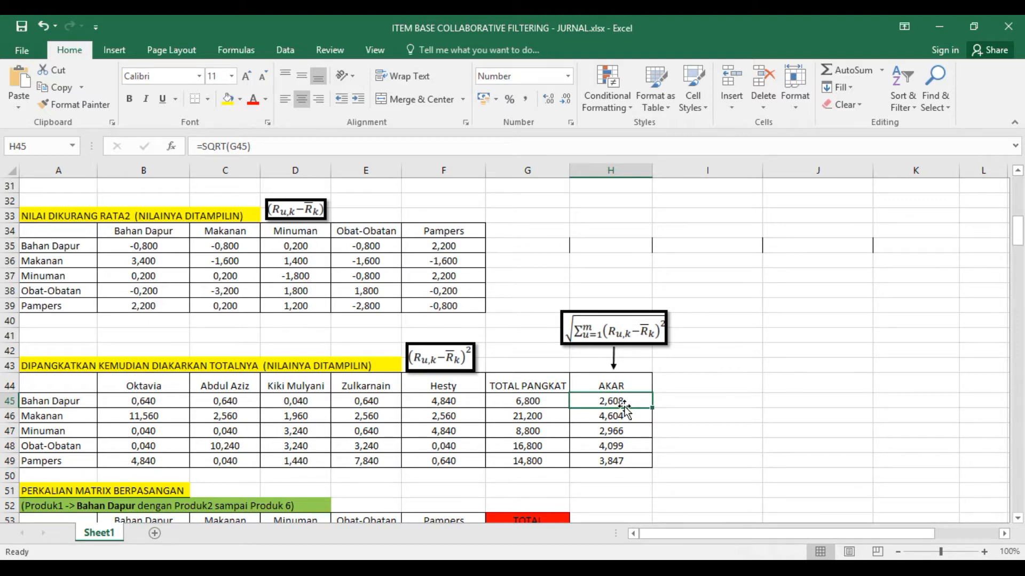
scroll(625, 409, "up", 6)
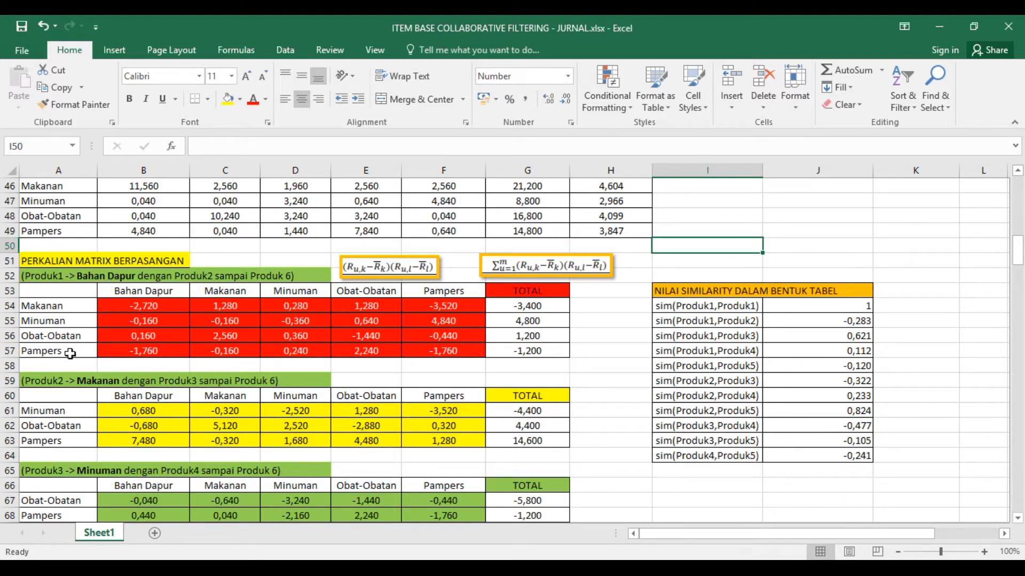
- Trace the B54 formula to the mean-subtracted Bahan Dapur and Makanan values in B35 and B36 that it multiplies
left_click(138, 307)
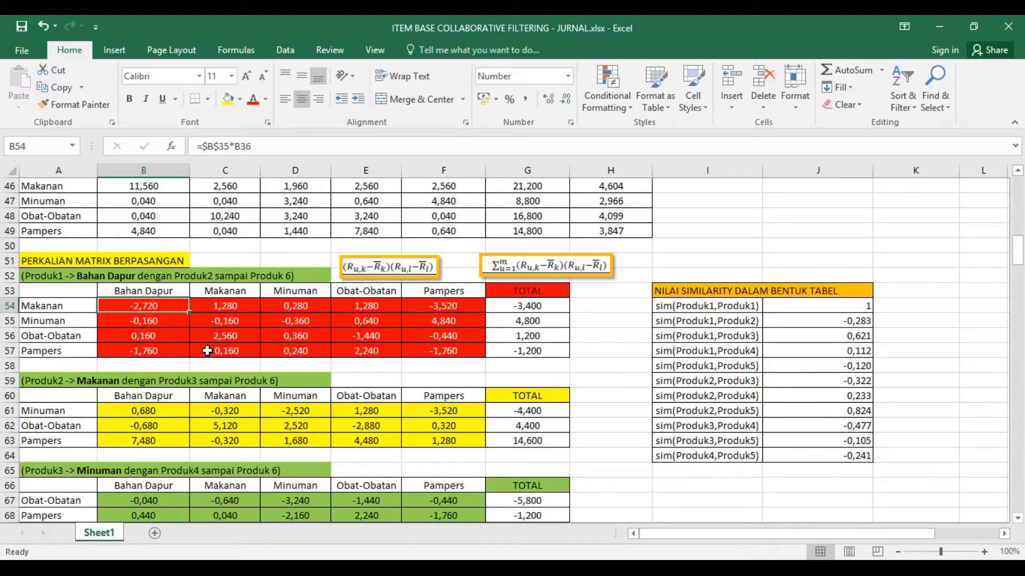
scroll(199, 345, "up", 2)
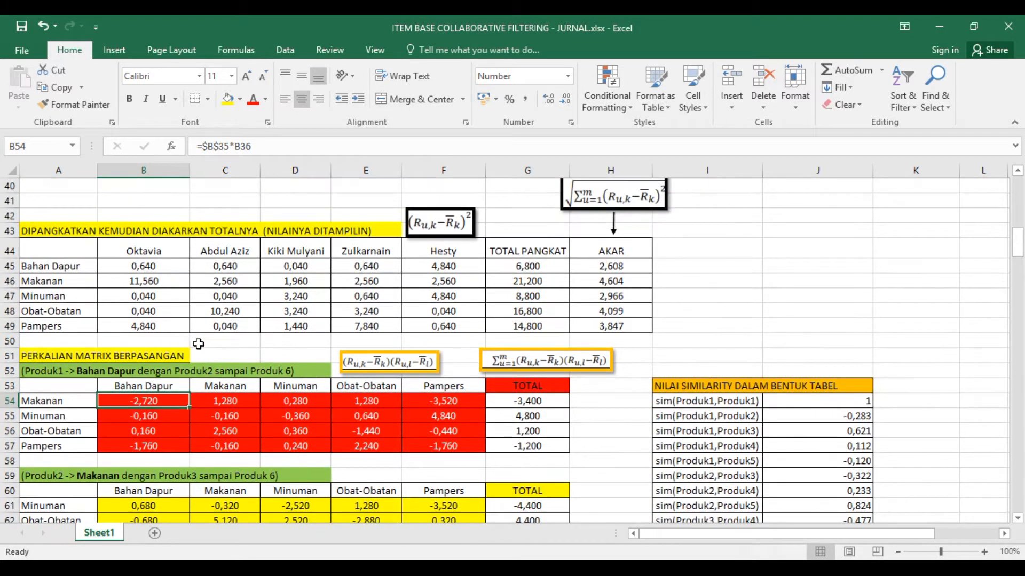
scroll(200, 341, "up", 3)
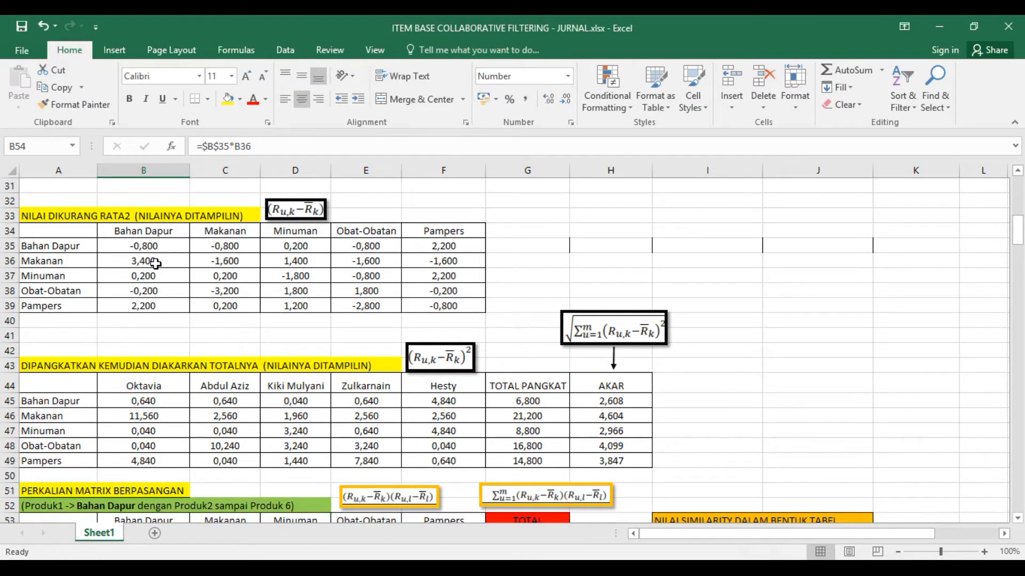
scroll(220, 381, "down", 3)
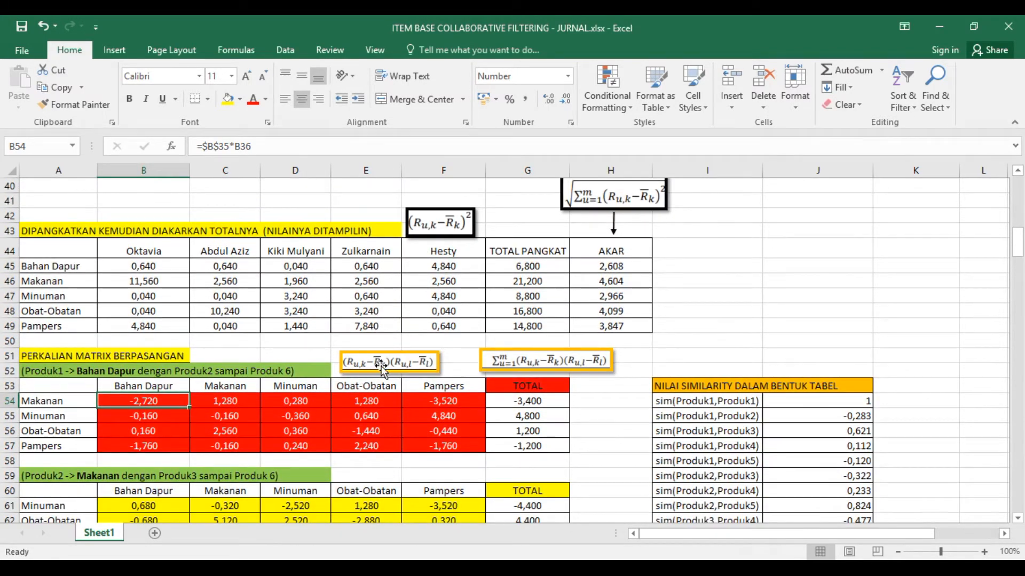
- Examine the product formula picture above the Bahan Dapur pairing matrix and the Makanan total formula in G54
left_click(383, 369)
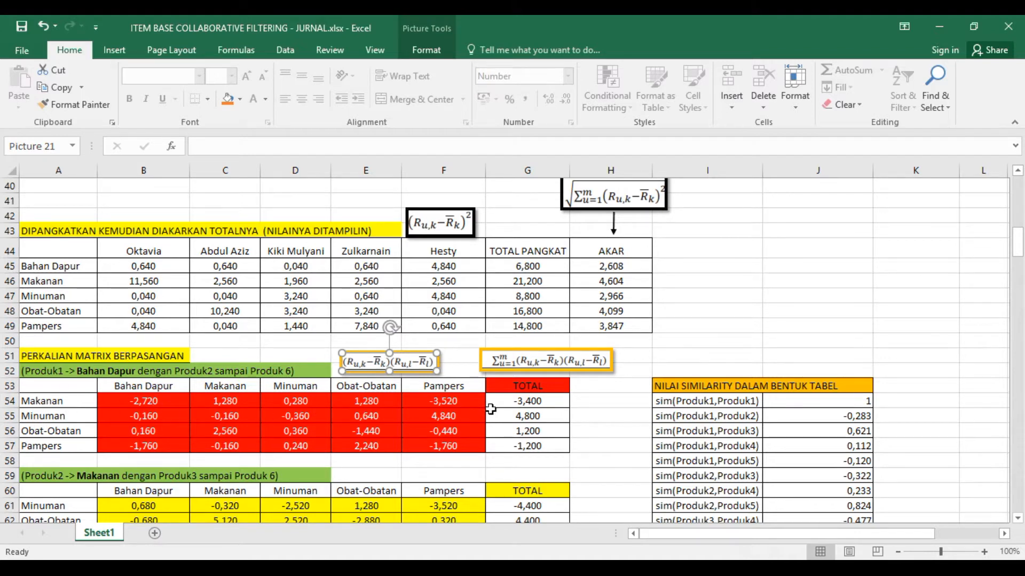
left_click(548, 404)
scroll(548, 404, "down", 1)
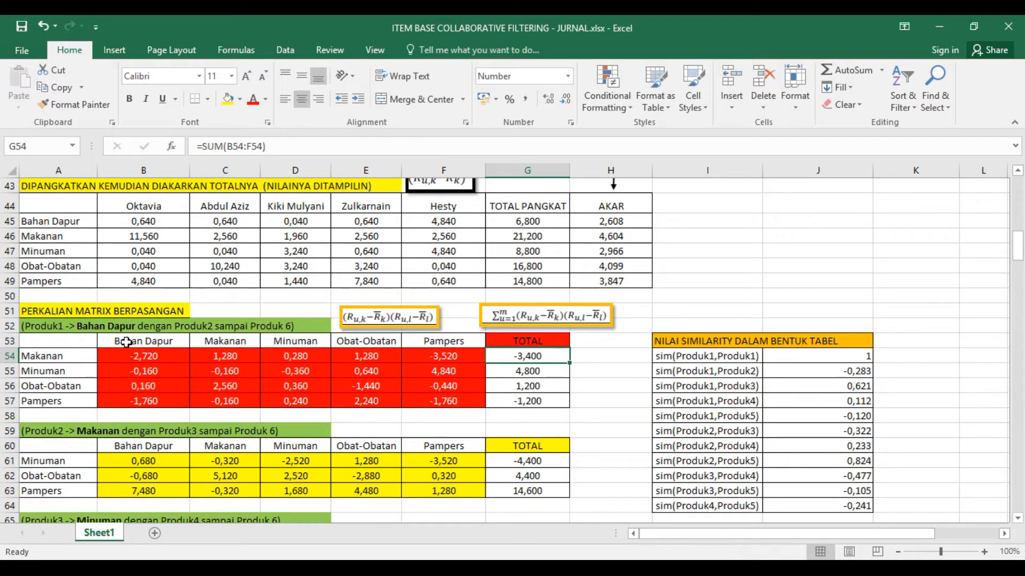
- Examine how the A59 heading pairs Makanan with the products in A61:A63, and check the first similarity label in I54
scroll(138, 363, "down", 2)
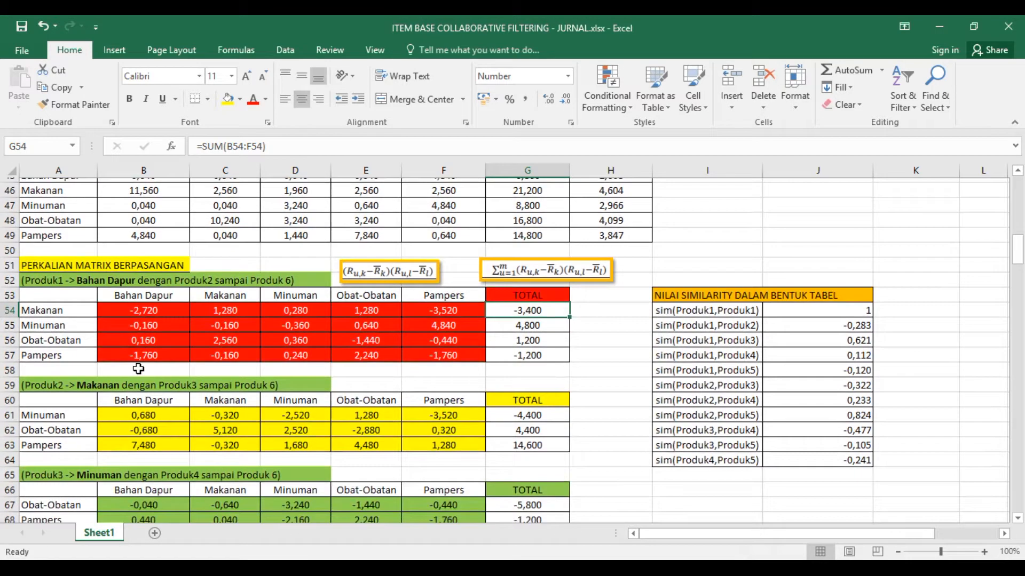
left_click(100, 338)
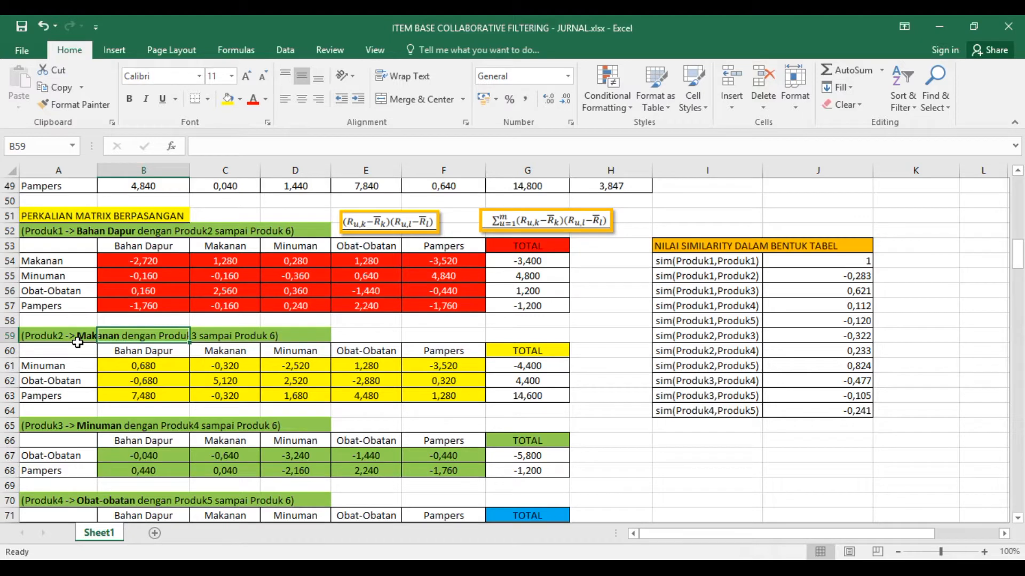
left_click(84, 338)
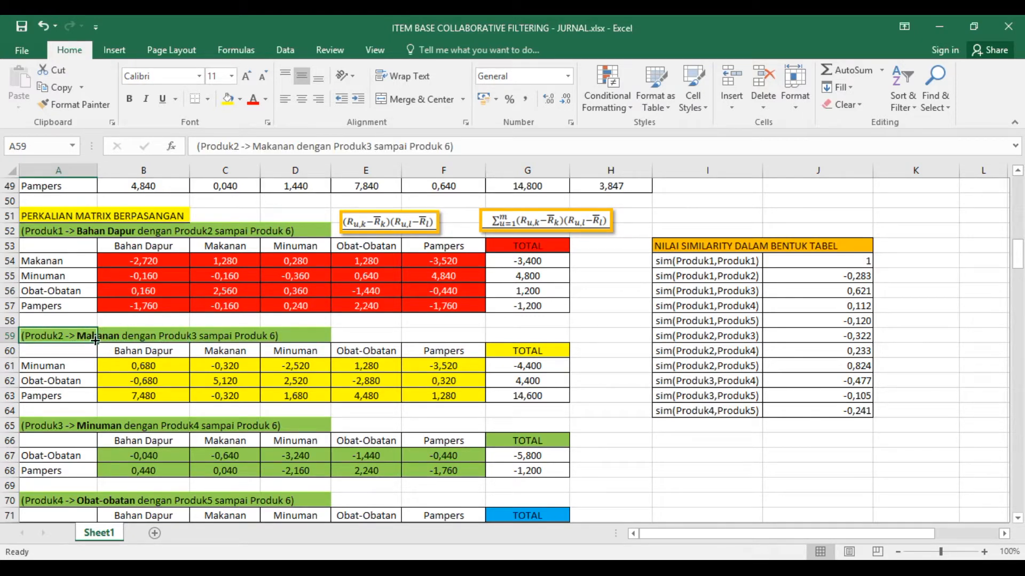
left_click(75, 369)
left_click(88, 339)
left_click(78, 381)
left_click(88, 340)
left_click(72, 366)
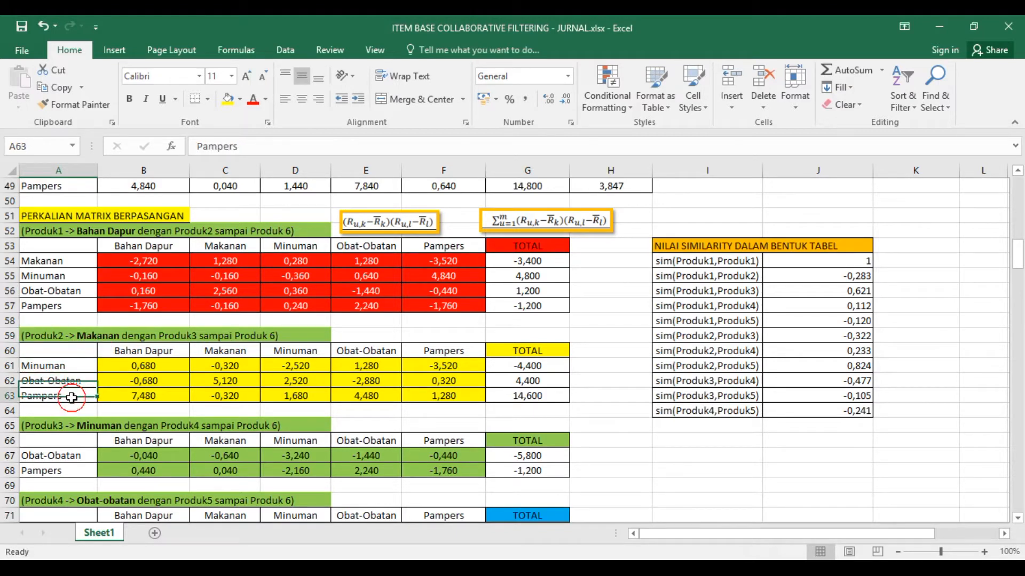
left_click(72, 397)
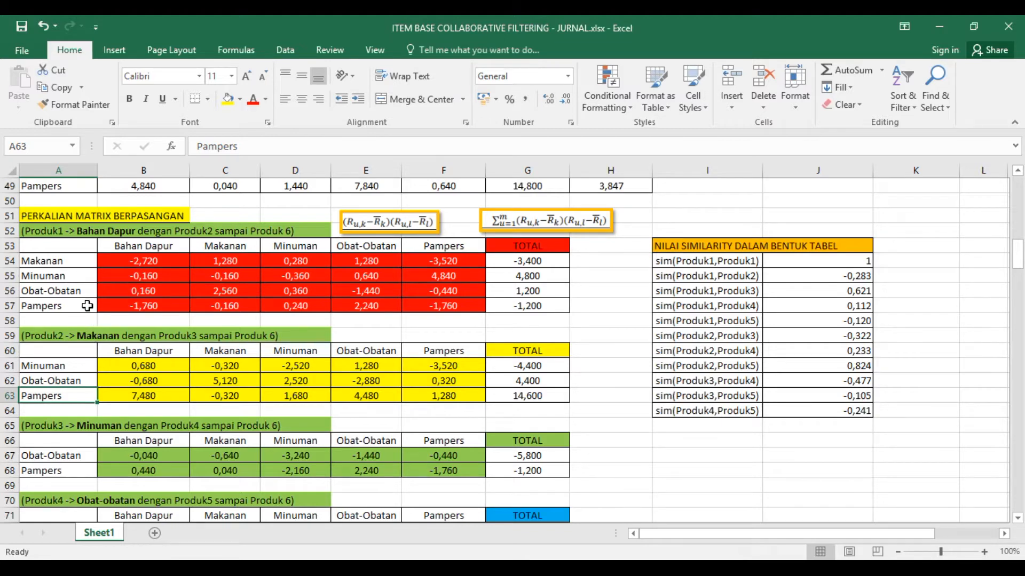
left_click(702, 262)
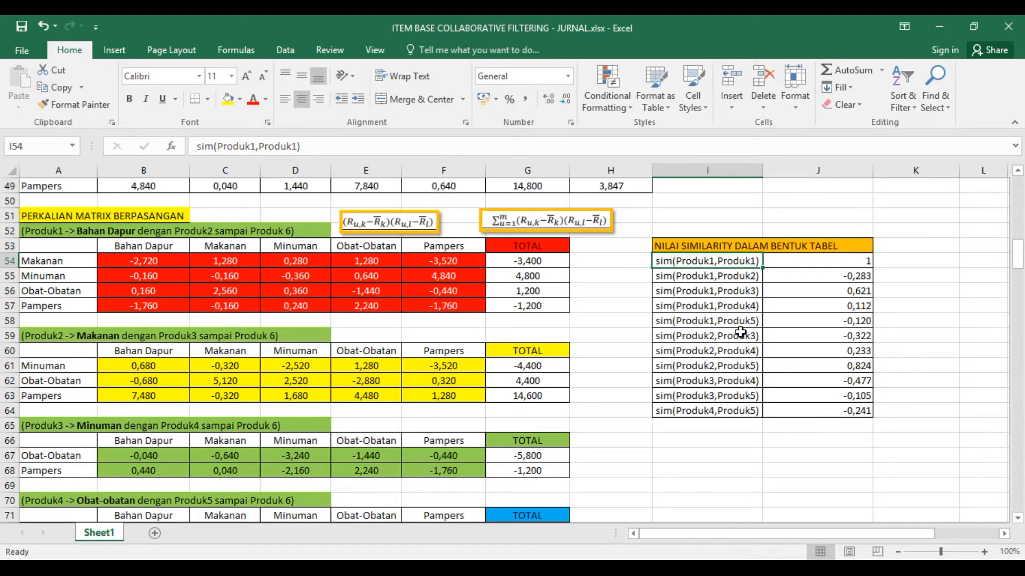
- Trace the B61 formula to the Makanan and Minuman values in B36 and B37, and check the total formula in G61
left_click(124, 368)
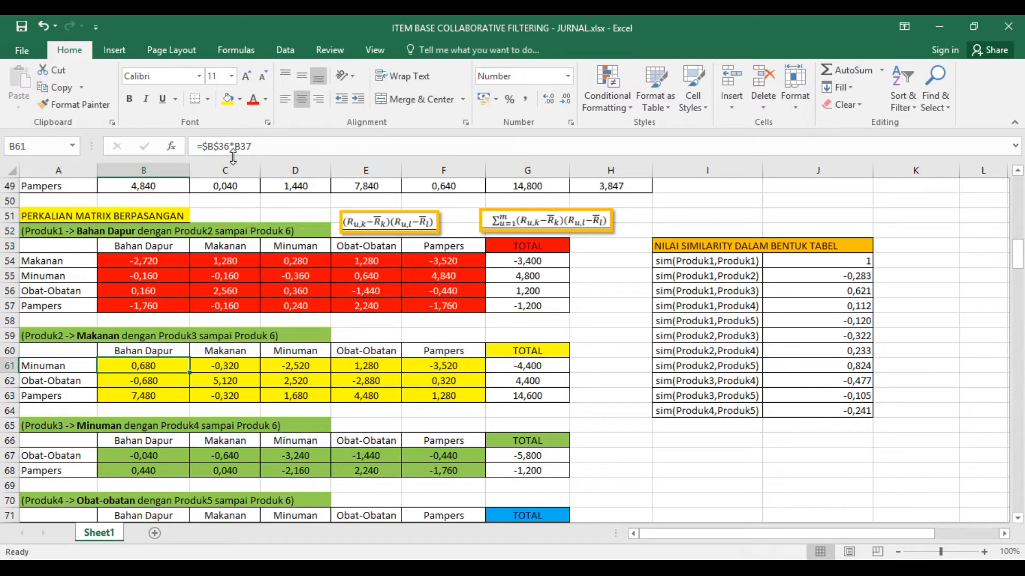
scroll(219, 323, "up", 5)
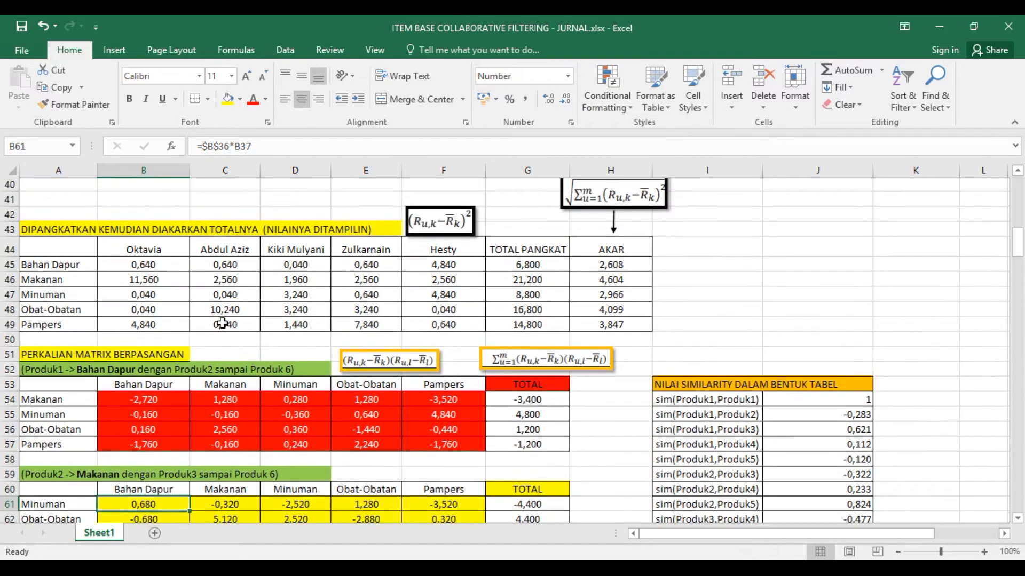
scroll(218, 323, "up", 1)
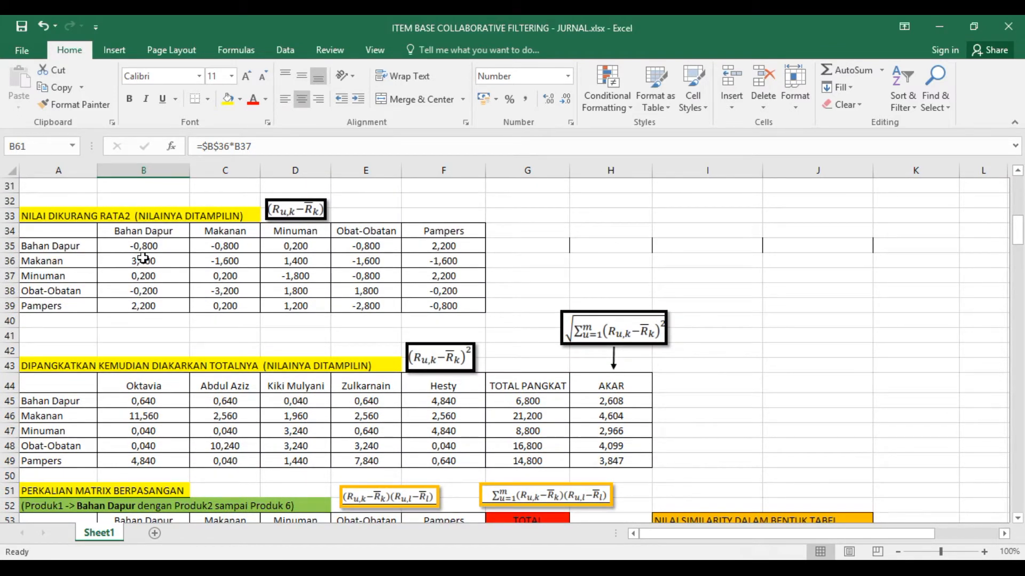
scroll(143, 277, "down", 6)
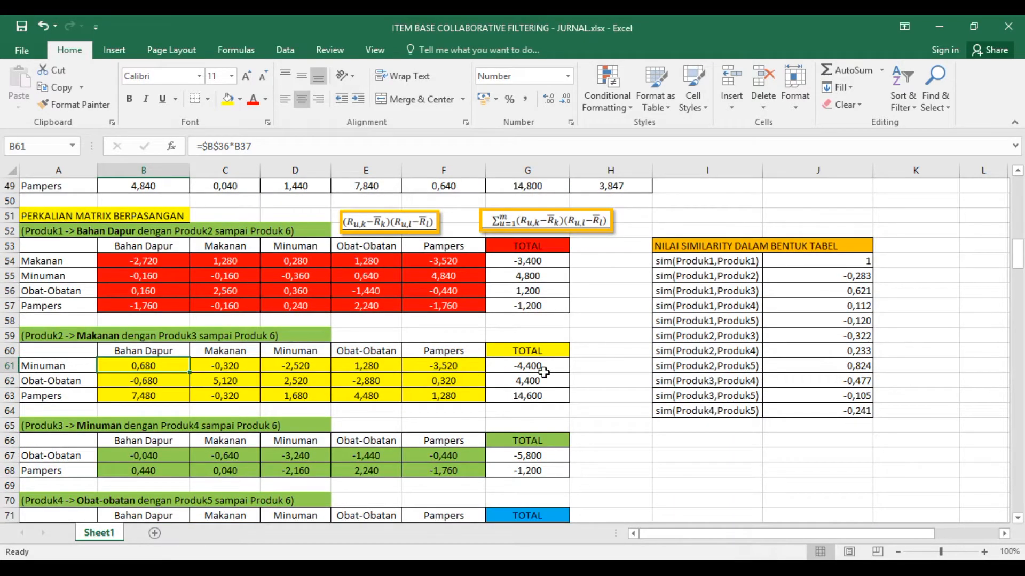
left_click(526, 369)
scroll(531, 377, "down", 1)
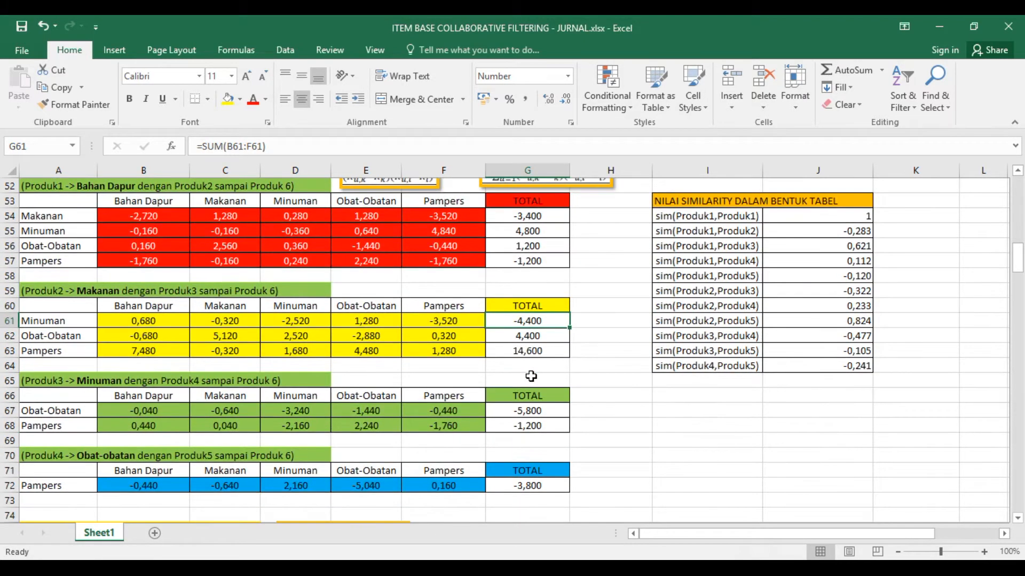
- Trace the B67 formula to the mean-subtracted Minuman and Obat-Obatan values in B37 and B38
scroll(532, 376, "down", 1)
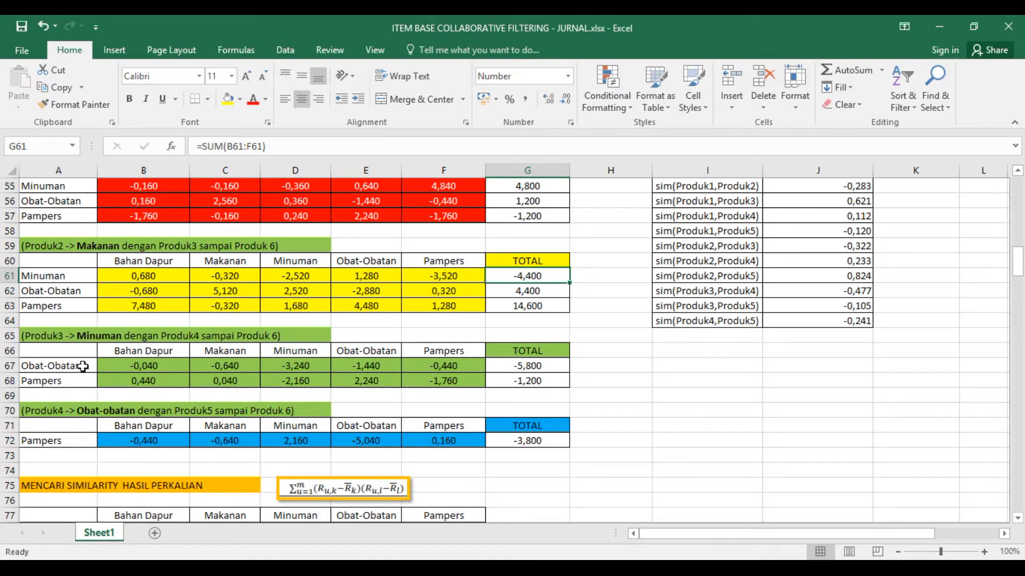
left_click(150, 369)
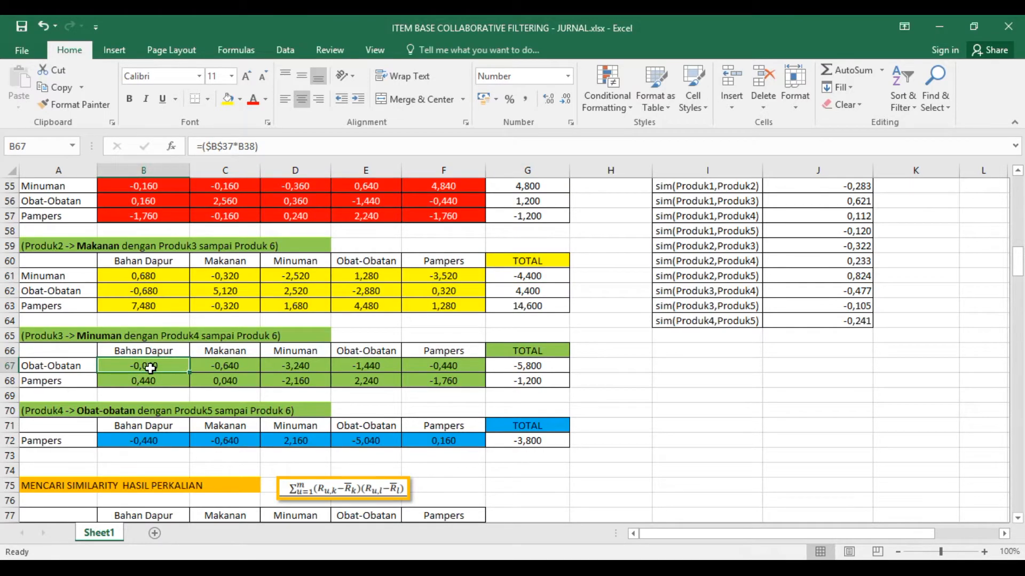
scroll(150, 366, "up", 8)
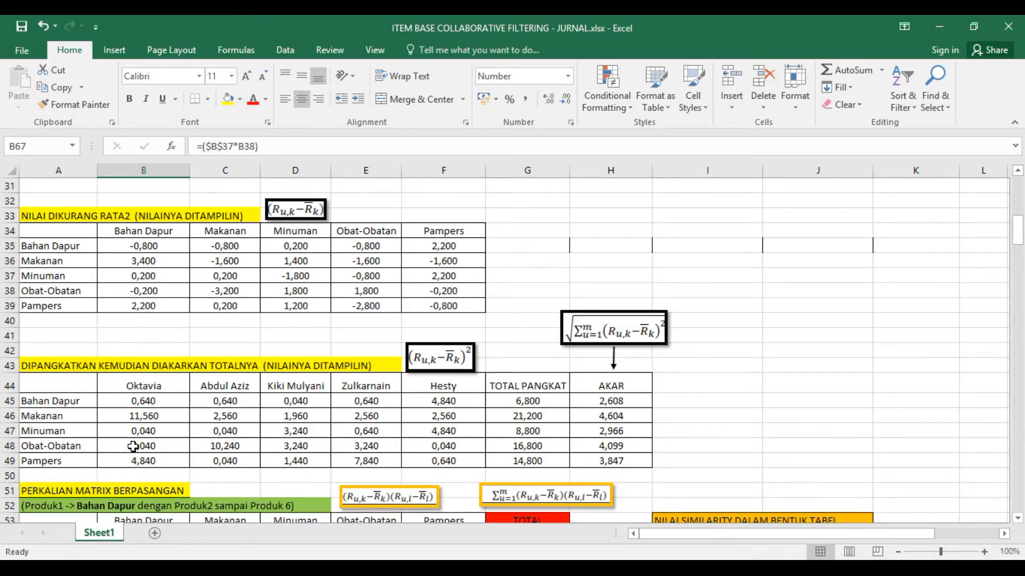
scroll(133, 446, "down", 4)
scroll(132, 446, "down", 4)
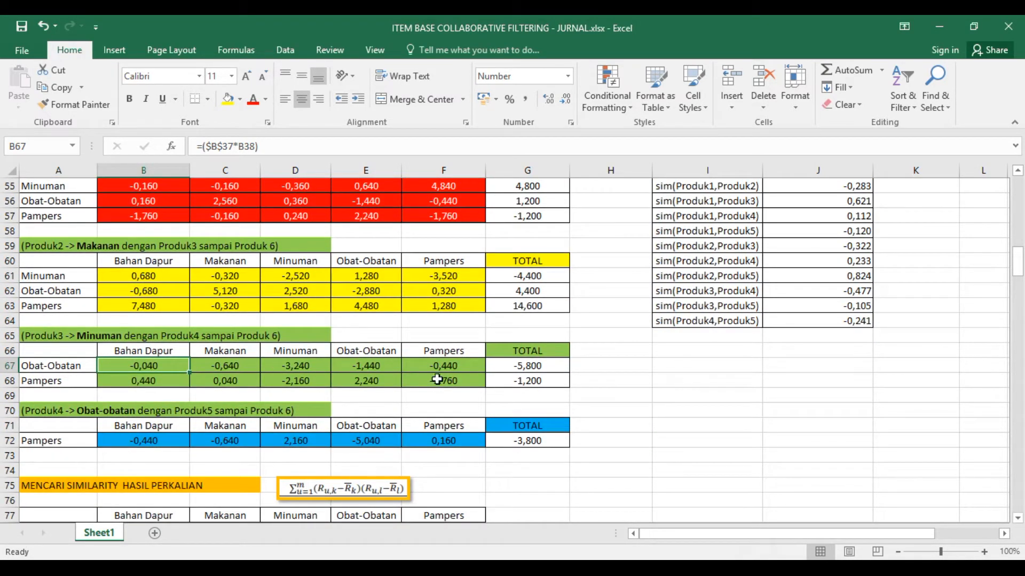
- Trace the B72 formula to the mean-subtracted Obat-Obatan and Pampers values in B38 and B39
left_click(125, 441)
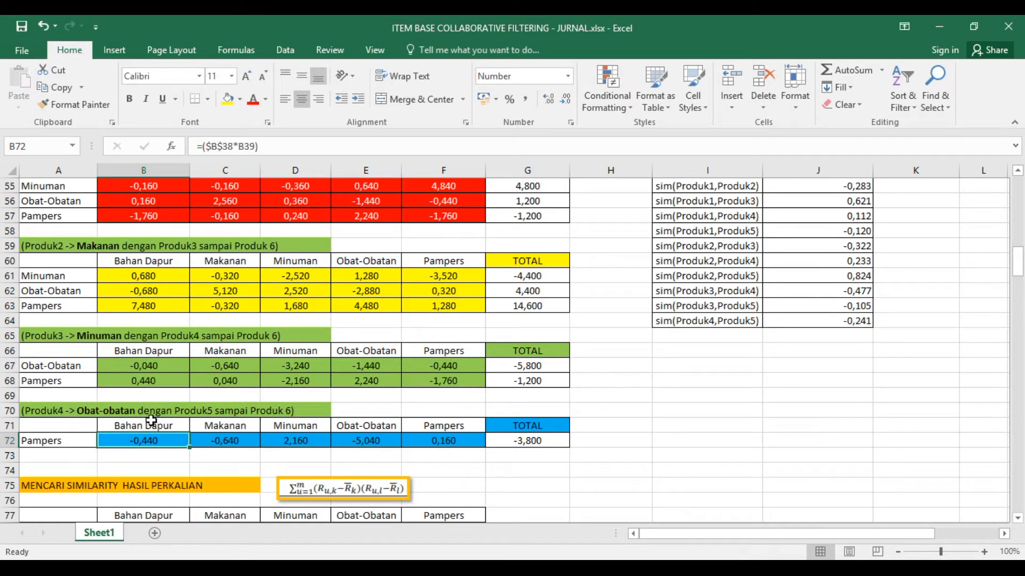
scroll(148, 421, "up", 5)
scroll(148, 421, "down", 3)
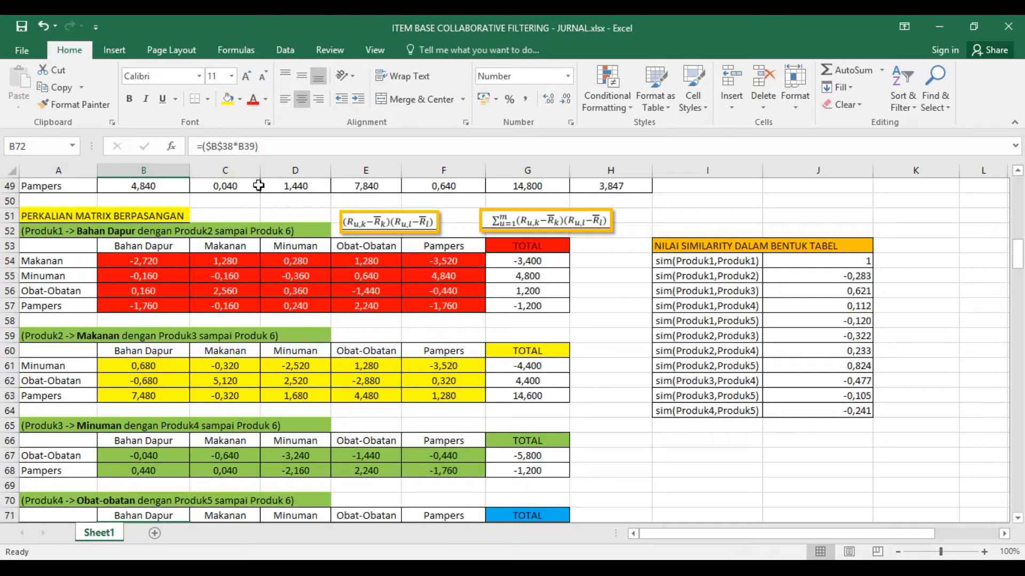
scroll(191, 291, "up", 7)
scroll(192, 291, "up", 2)
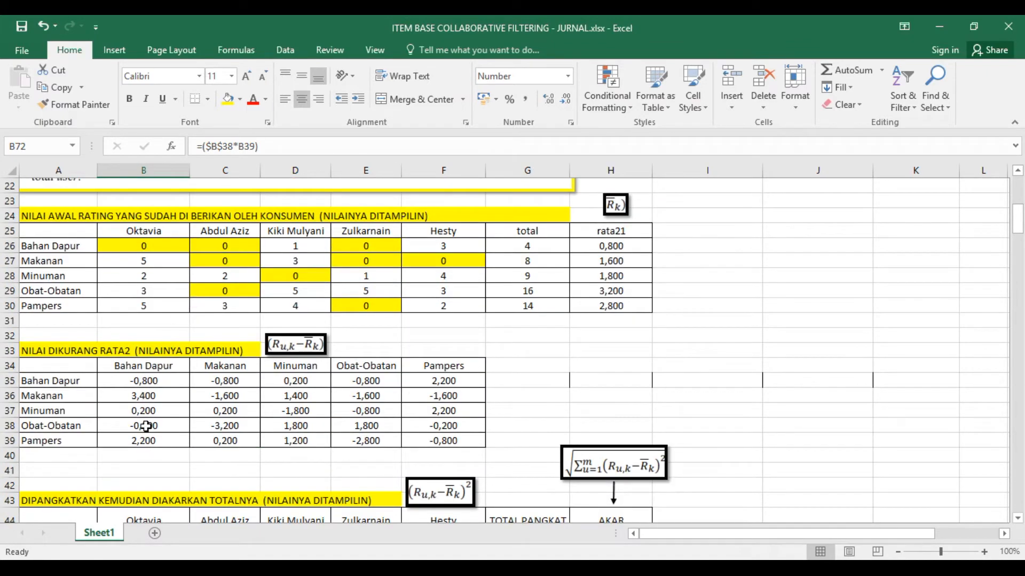
scroll(148, 448, "down", 8)
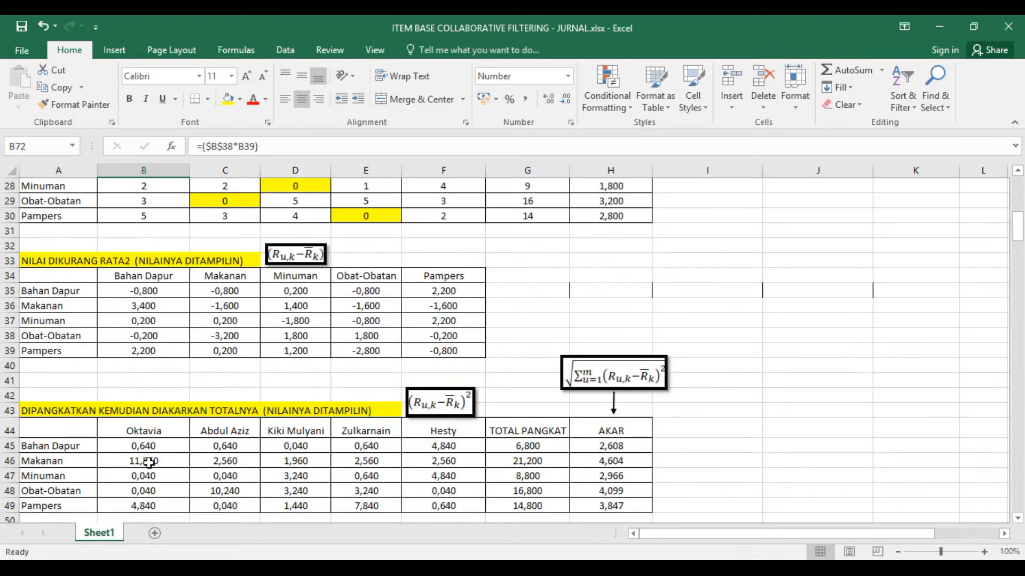
scroll(149, 462, "down", 3)
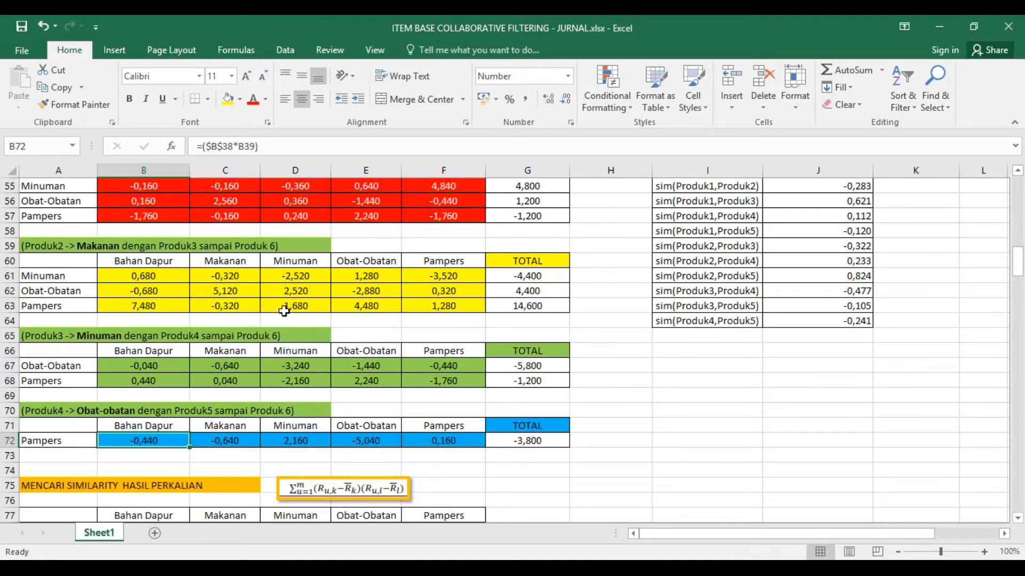
- Recheck the pairwise multiplication formulas in B55 for Bahan Dapur and B61 for Makanan
scroll(339, 336, "up", 2)
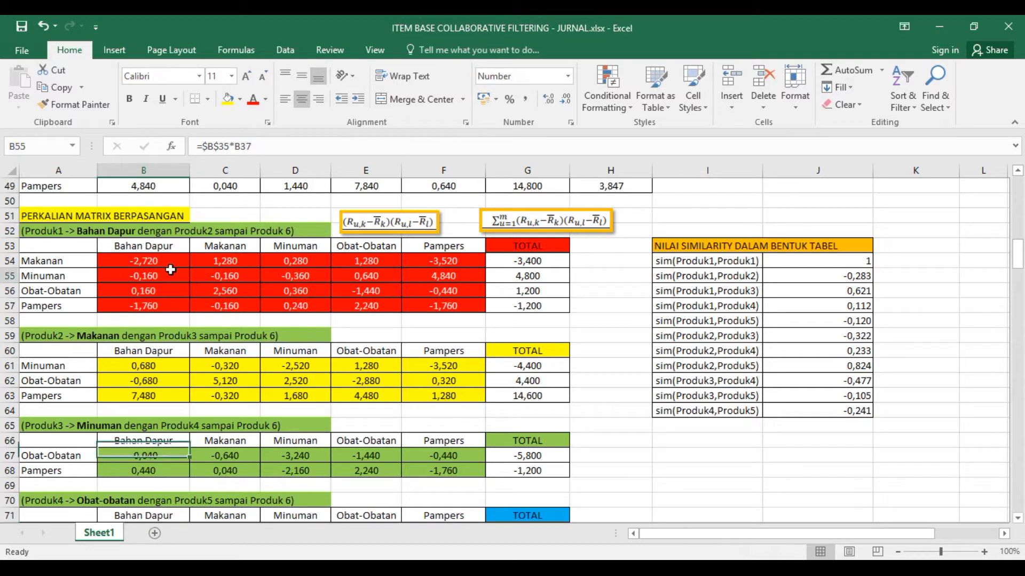
left_click(123, 365)
scroll(129, 369, "down", 2)
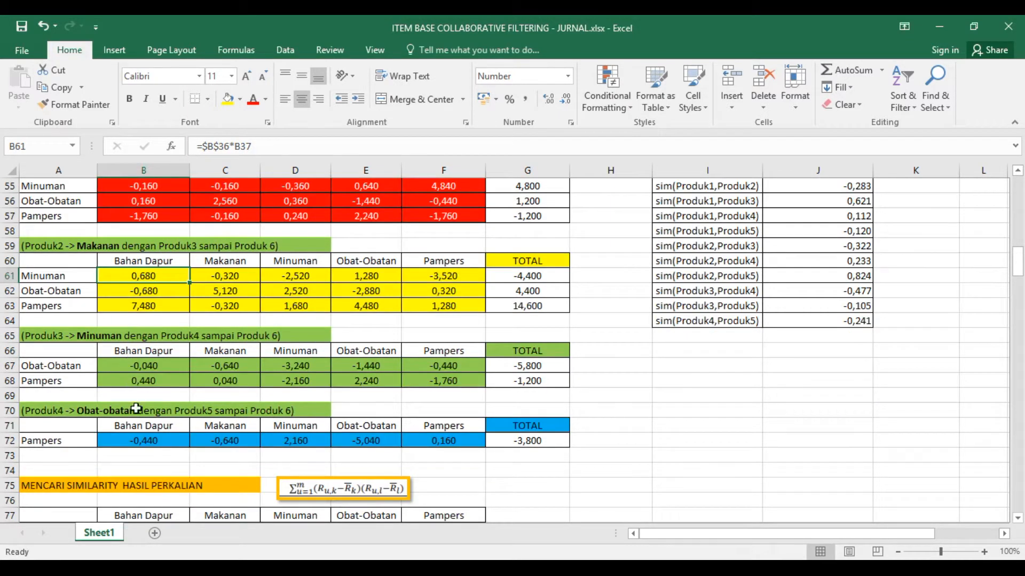
- Check the B72 multiplication formula, the diagonal entries of the similarity product matrix, and the sum-of-products formula in C78
left_click(149, 438)
scroll(148, 438, "down", 3)
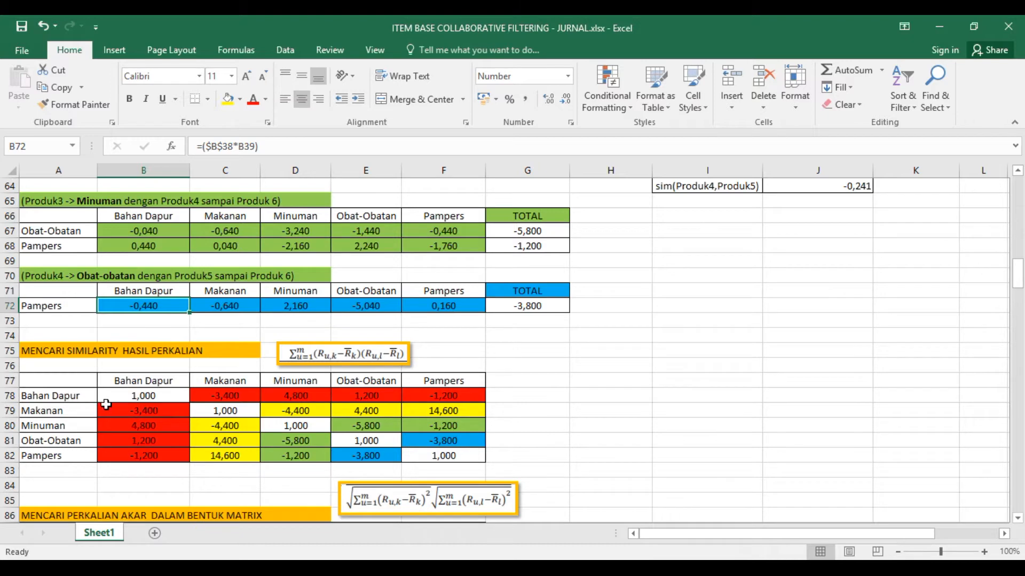
left_click(60, 395)
left_click(134, 382)
left_click(137, 399)
left_click(64, 411)
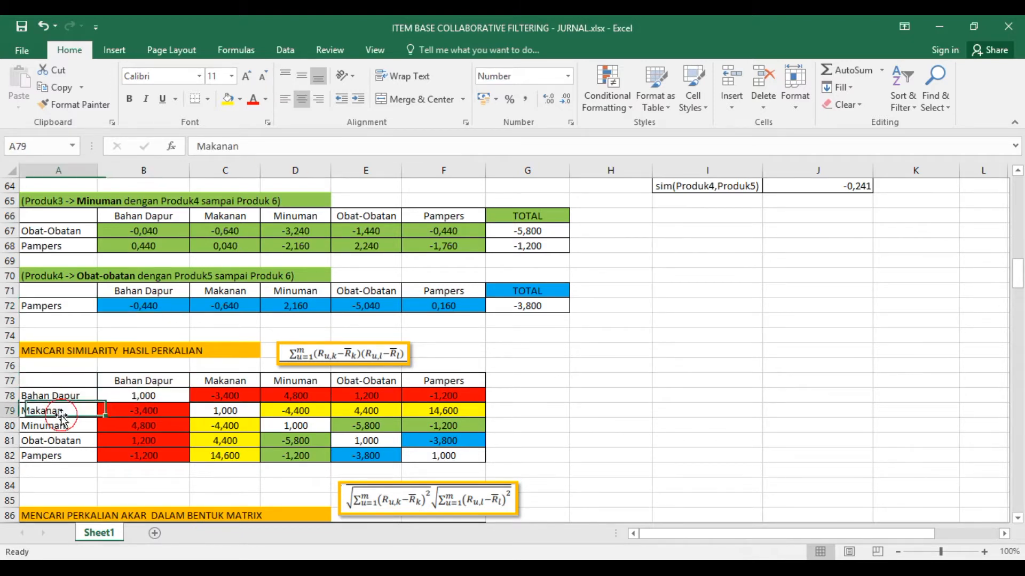
left_click(219, 412)
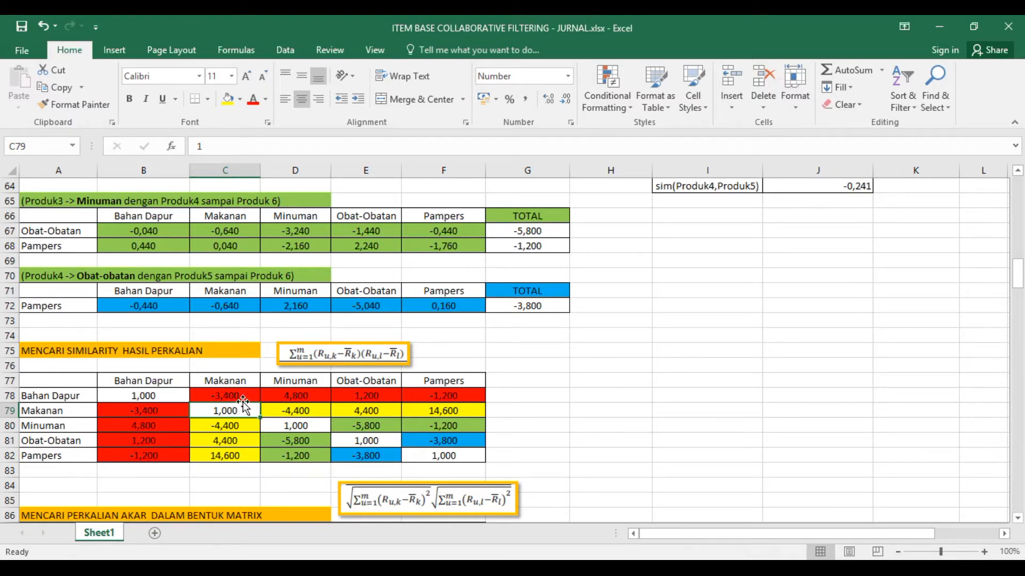
left_click(233, 396)
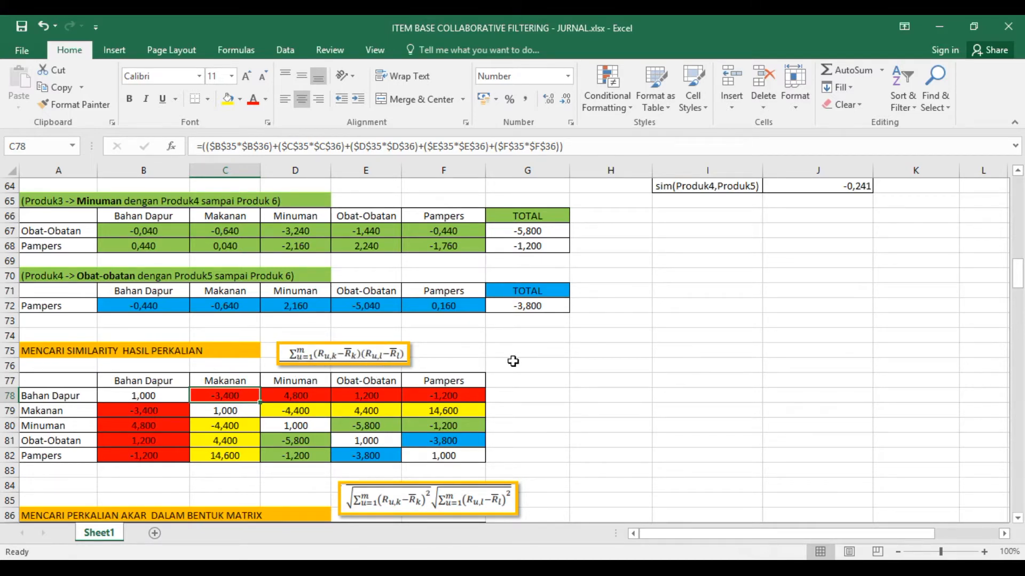
- Clear C78 in the similarity product matrix and link B79 to the Makanan total in G54
scroll(474, 362, "up", 7)
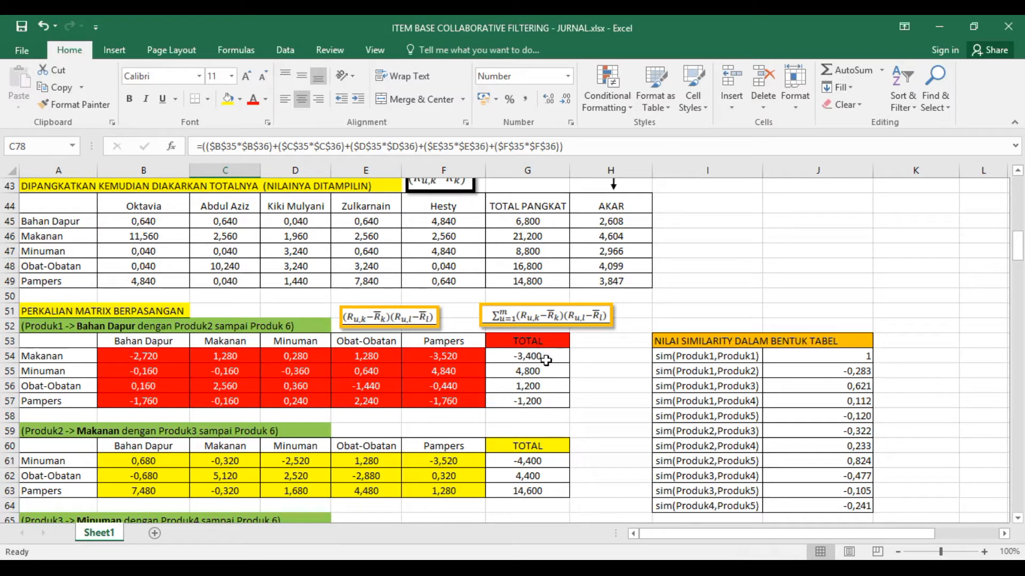
scroll(526, 405, "down", 10)
scroll(287, 437, "up", 2)
type("=")
scroll(284, 440, "up", 1)
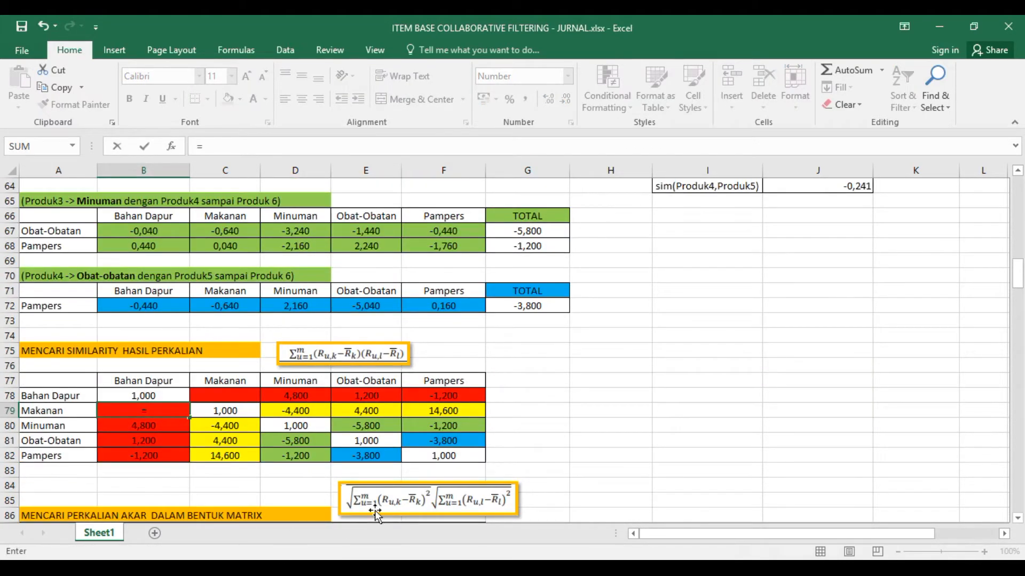
scroll(595, 395, "up", 7)
left_click(539, 356)
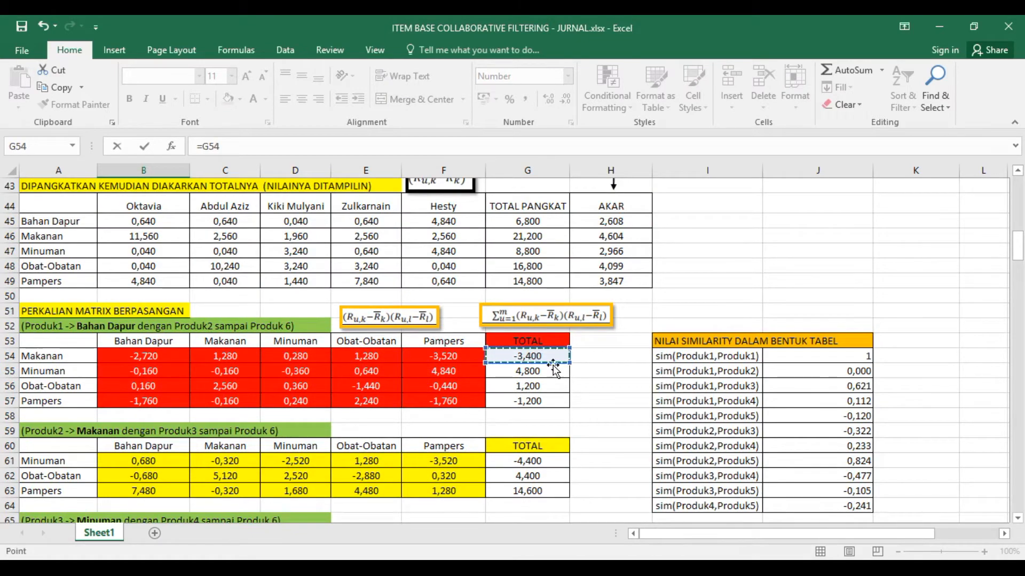
key("Return")
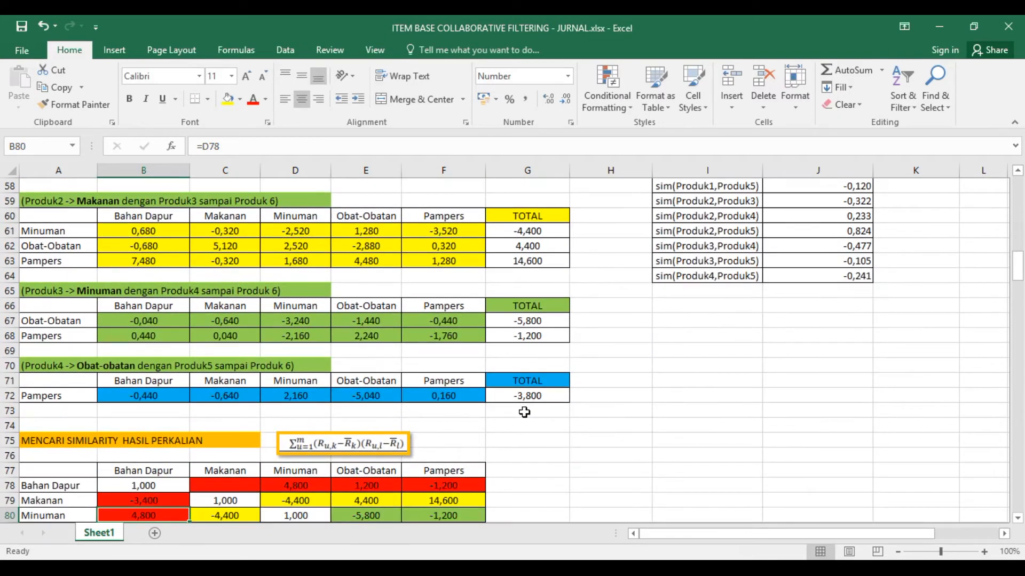
key("Up")
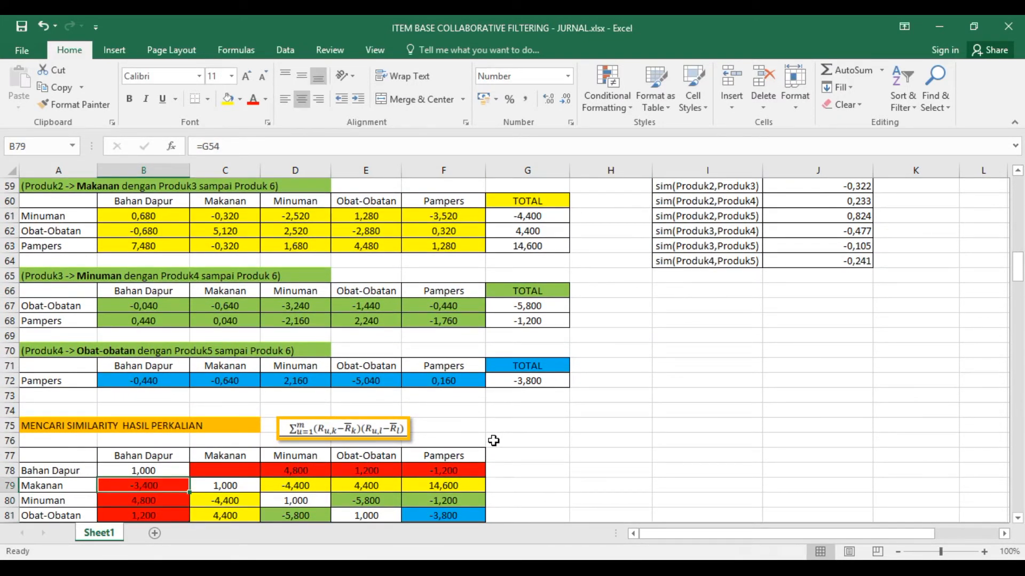
- Fill the B79 total link down the Bahan Dapur column through B82
scroll(489, 439, "down", 3)
left_click_drag(189, 357, 190, 404)
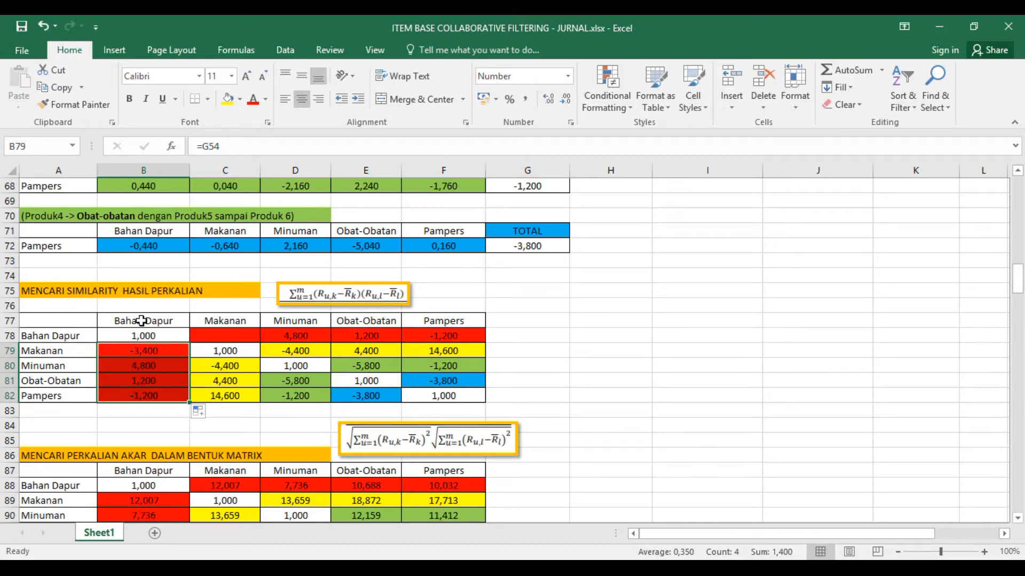
left_click(152, 353)
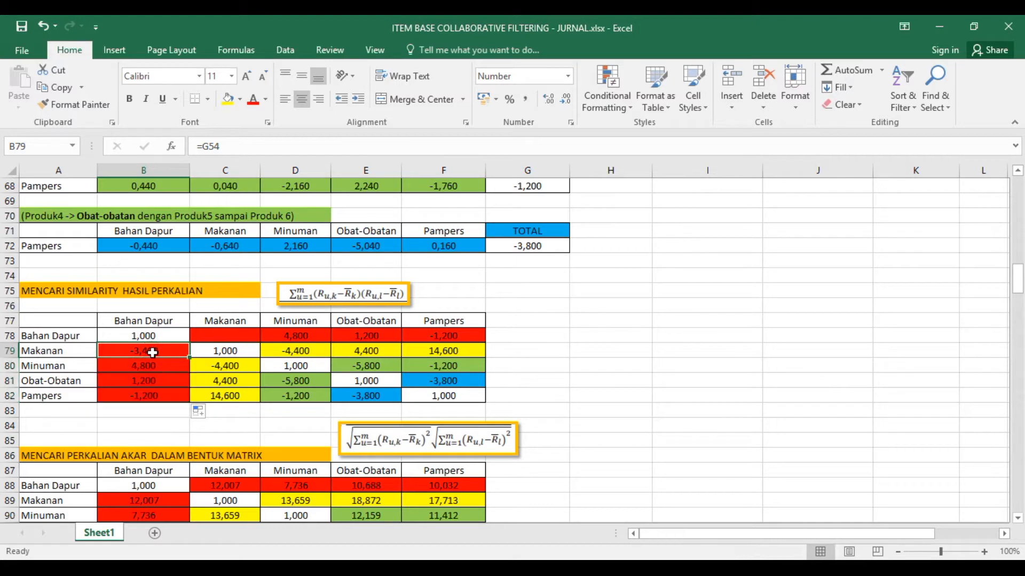
- Mirror the Bahan Dapur column into its row by linking C78 to B79 and D78 to B80
left_click(221, 336)
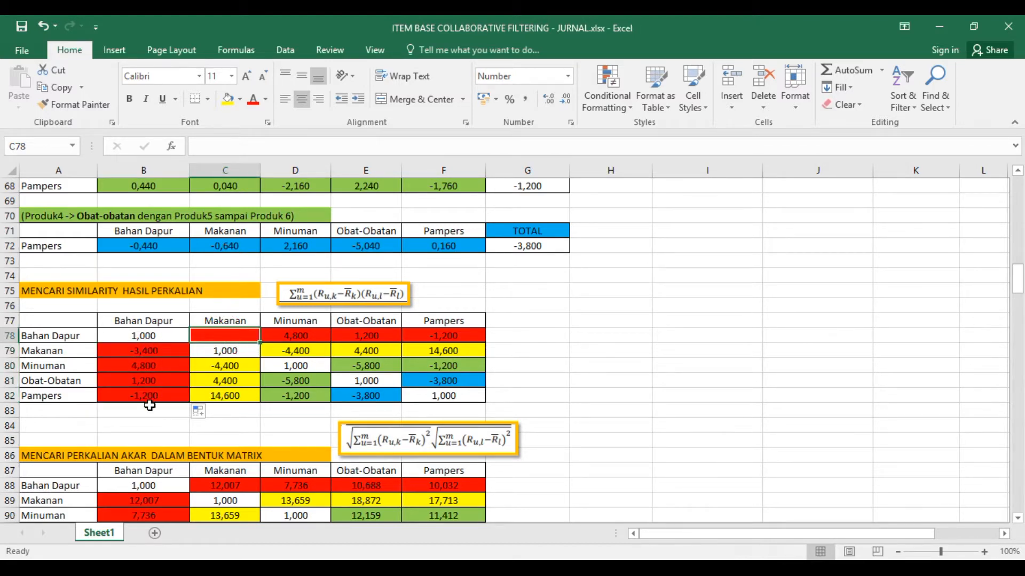
type("=")
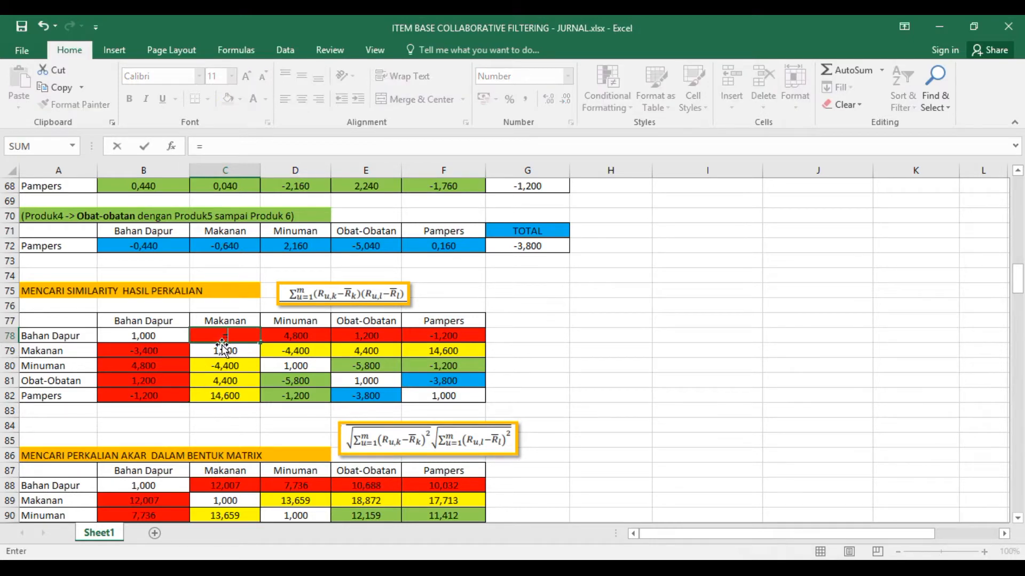
left_click(154, 354)
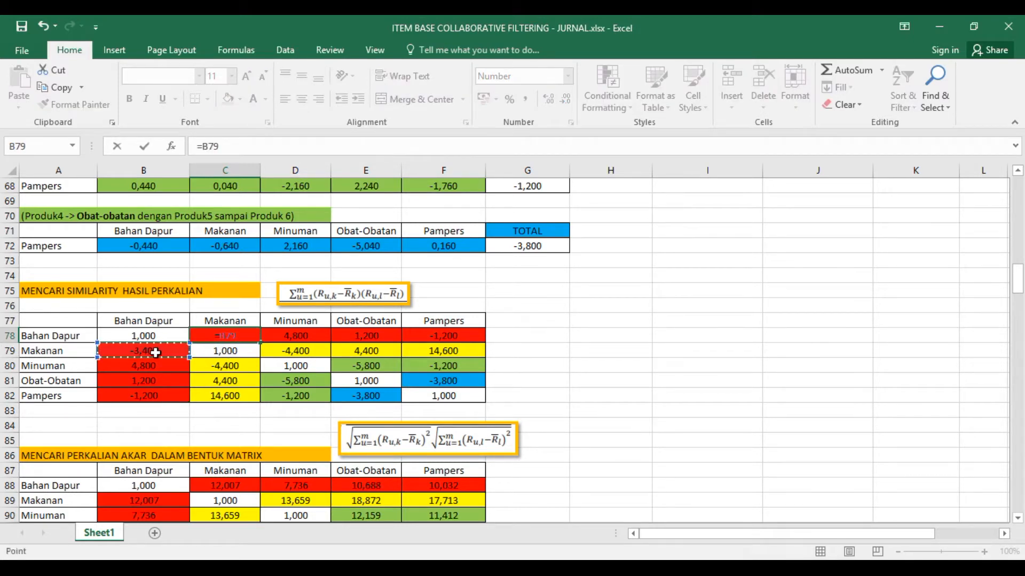
key("Return")
key("Up")
key("Right")
type("=")
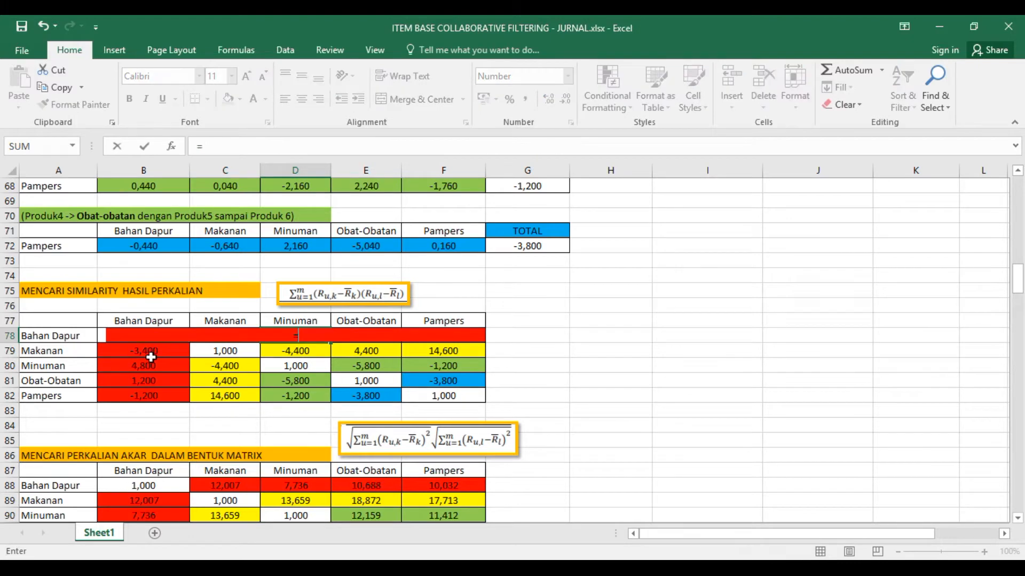
left_click(154, 367)
key("Return")
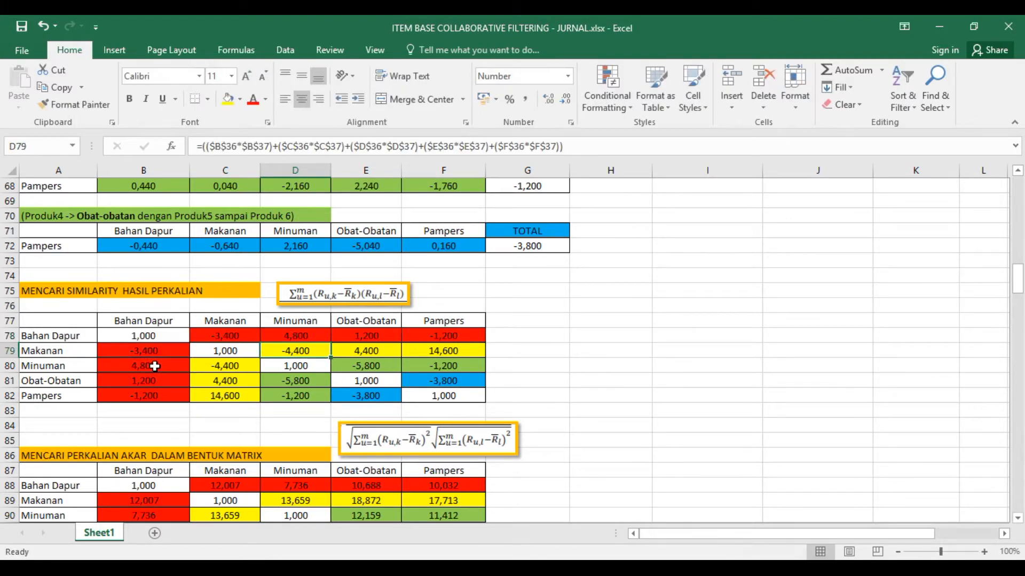
- Complete the Bahan Dapur row by linking E78 to B81 and F78 to B82
left_click(370, 336)
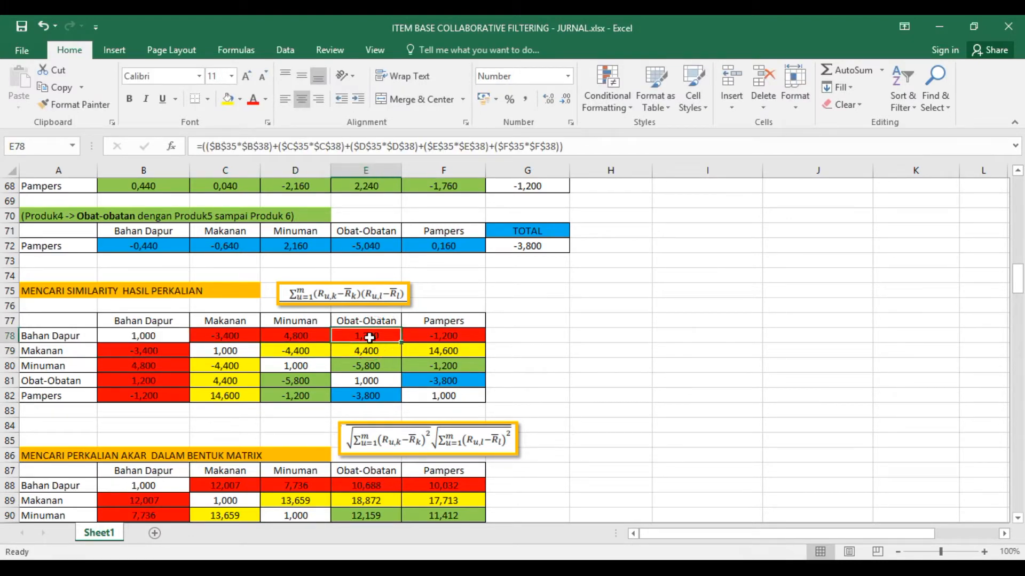
type("=")
left_click(164, 381)
key("Return")
key("Up")
key("Right")
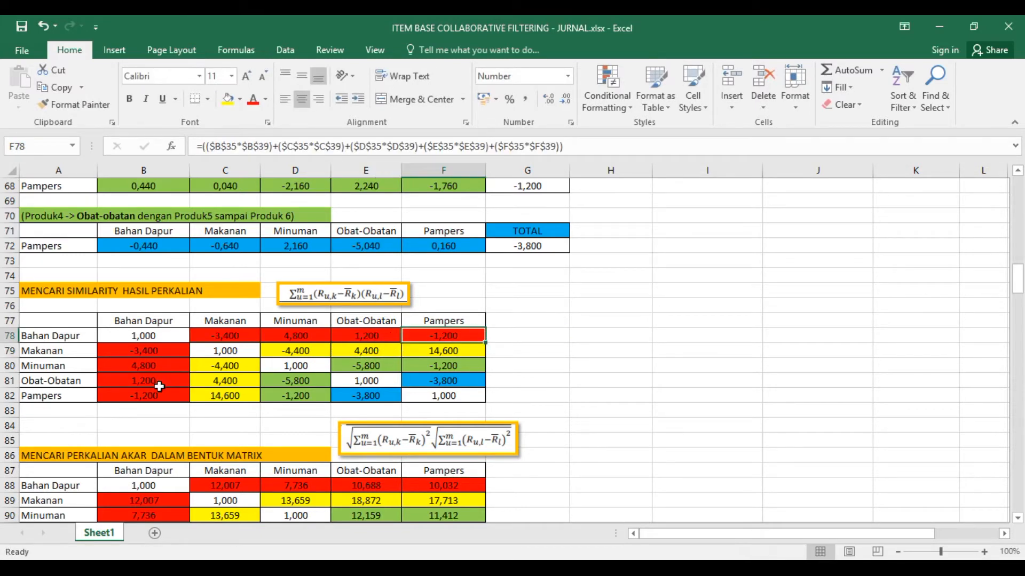
type("=")
left_click(137, 395)
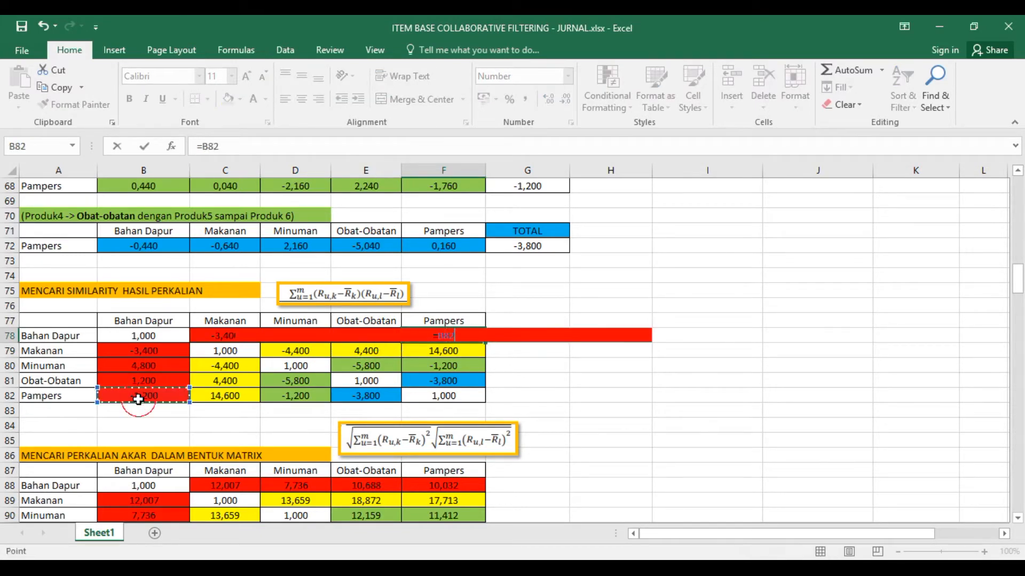
key("Return")
key("Up")
key("Down")
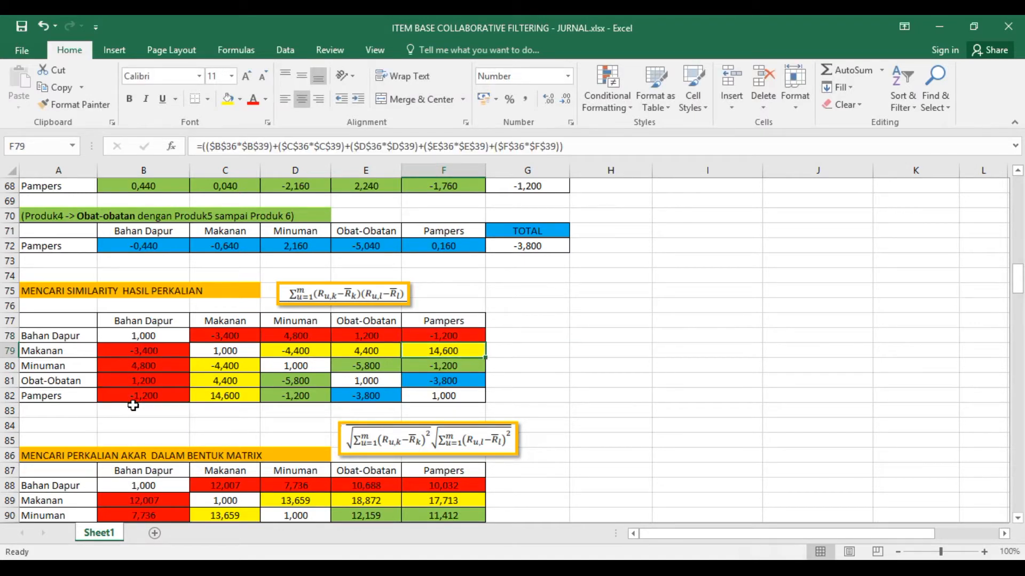
- Link C80 in the Makanan column to the Minuman total in G61
key("Left")
key("Left")
key("Left")
key("Down")
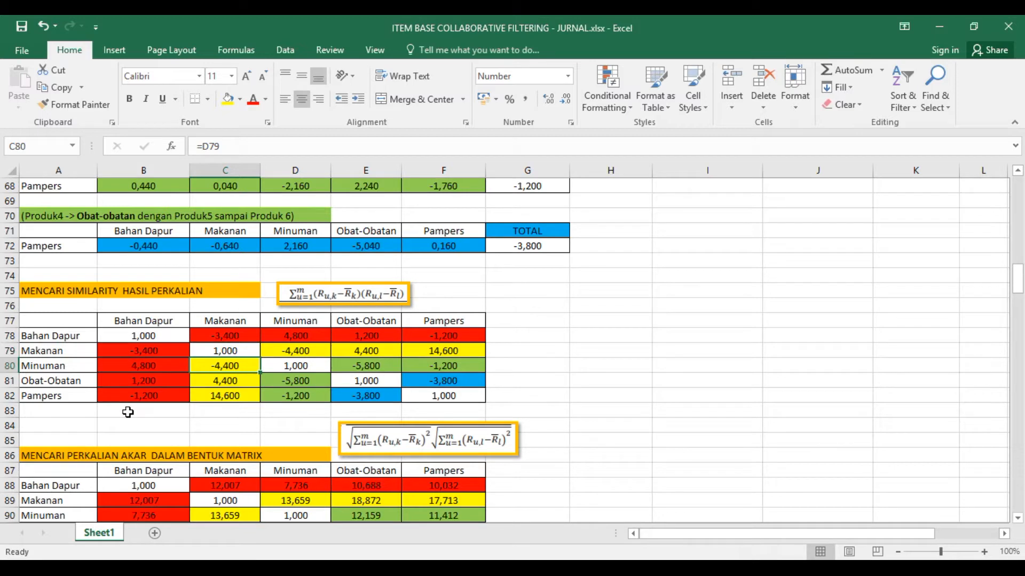
type("=")
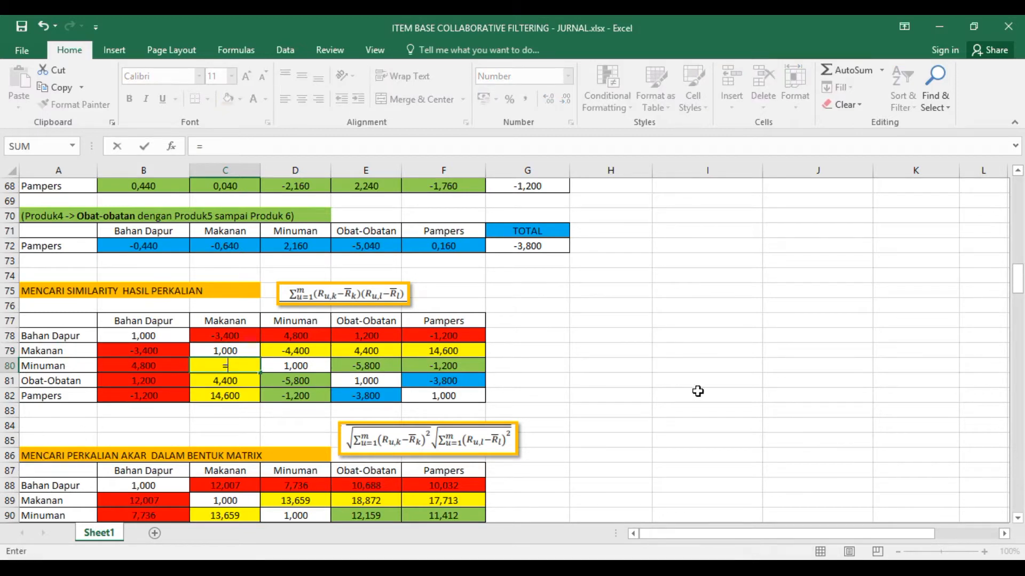
scroll(697, 391, "up", 6)
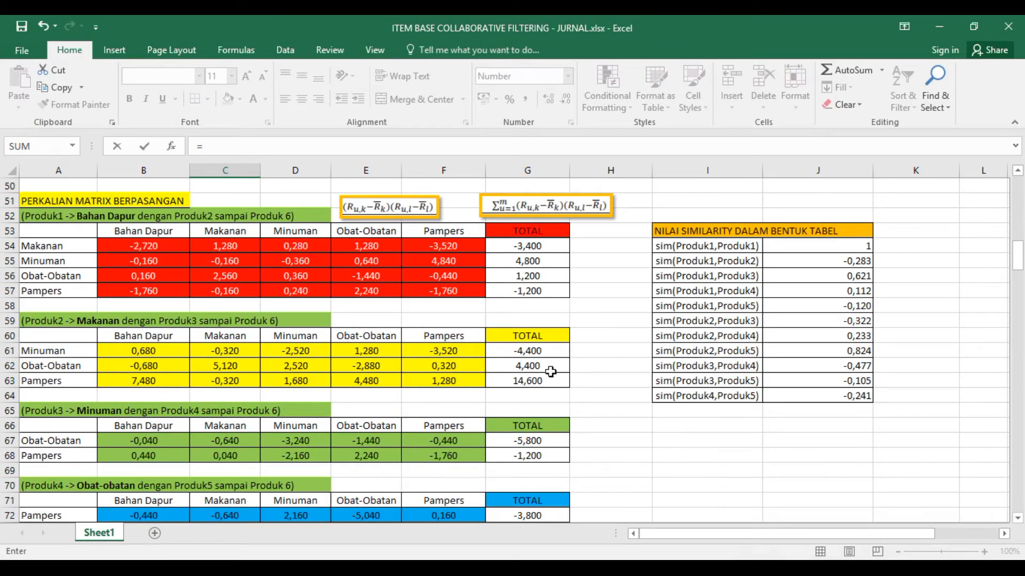
left_click(537, 353)
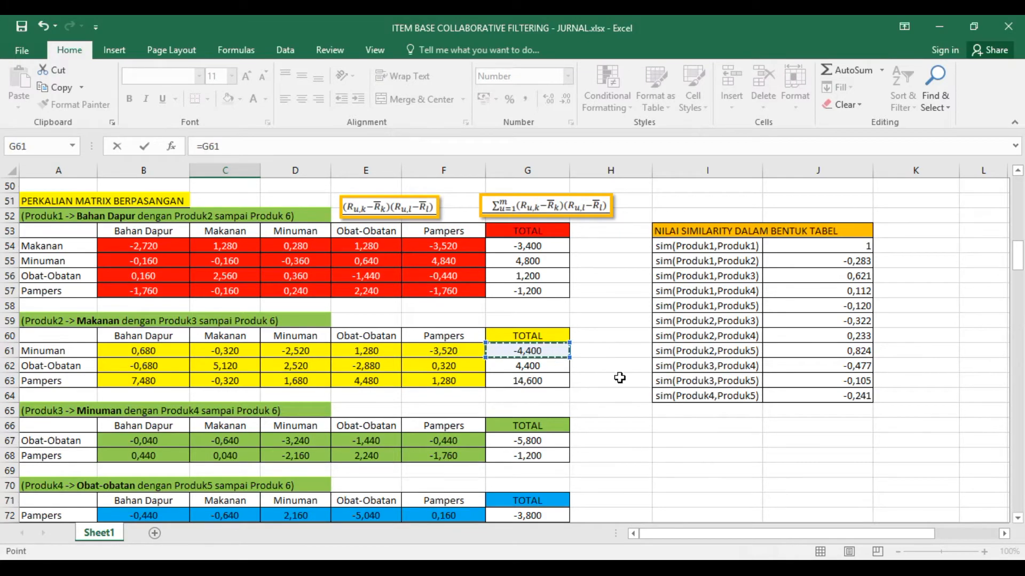
key("Return")
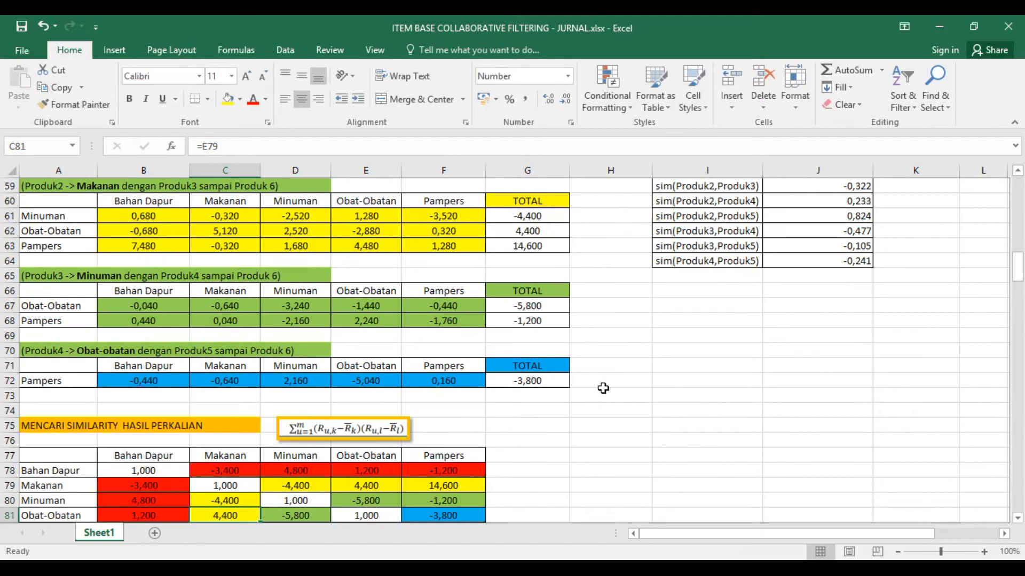
- Fill the C80 total link down the Makanan column through C82
scroll(600, 389, "down", 1)
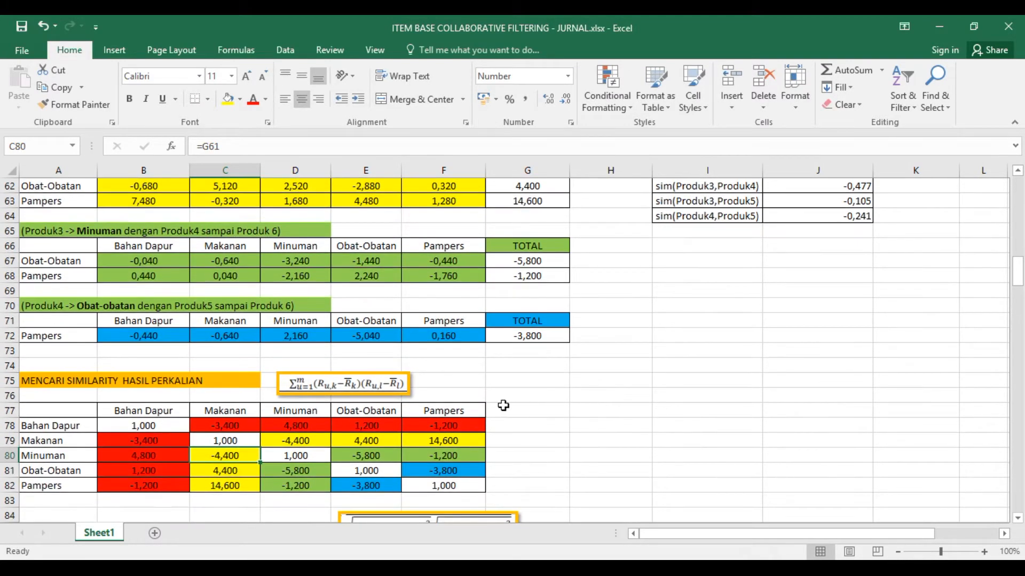
scroll(562, 389, "up", 7)
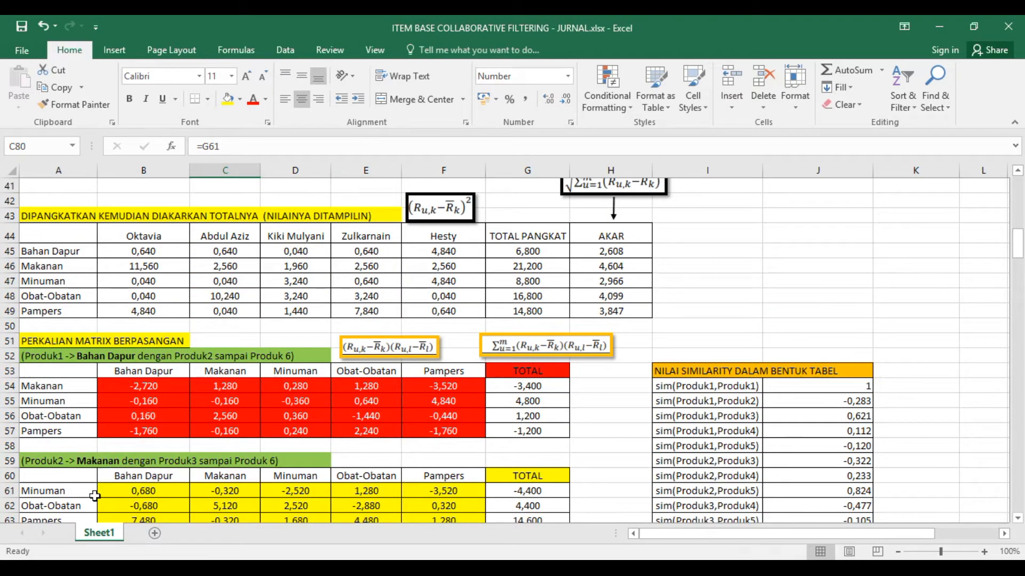
scroll(118, 492, "down", 9)
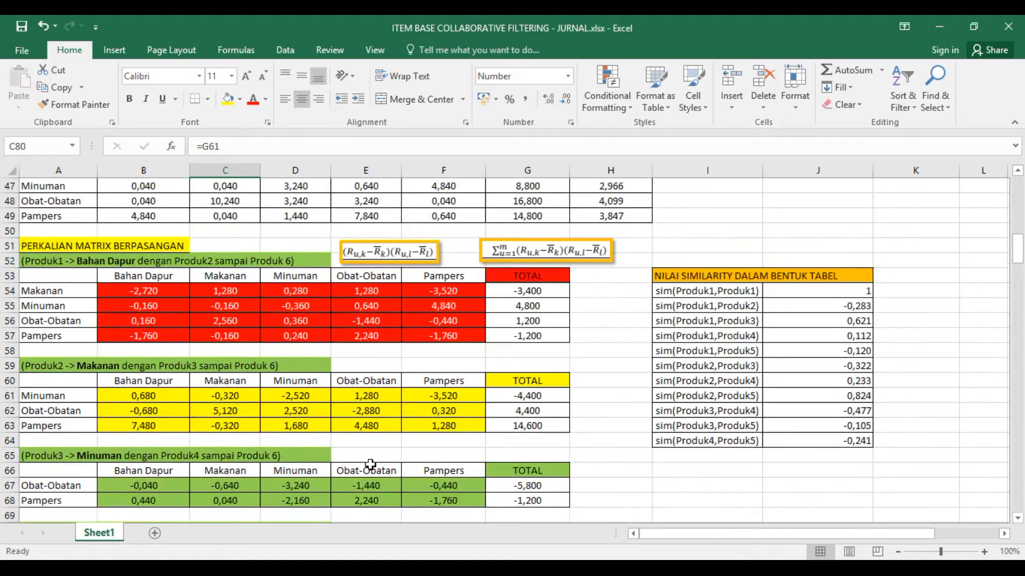
left_click_drag(261, 372, 261, 402)
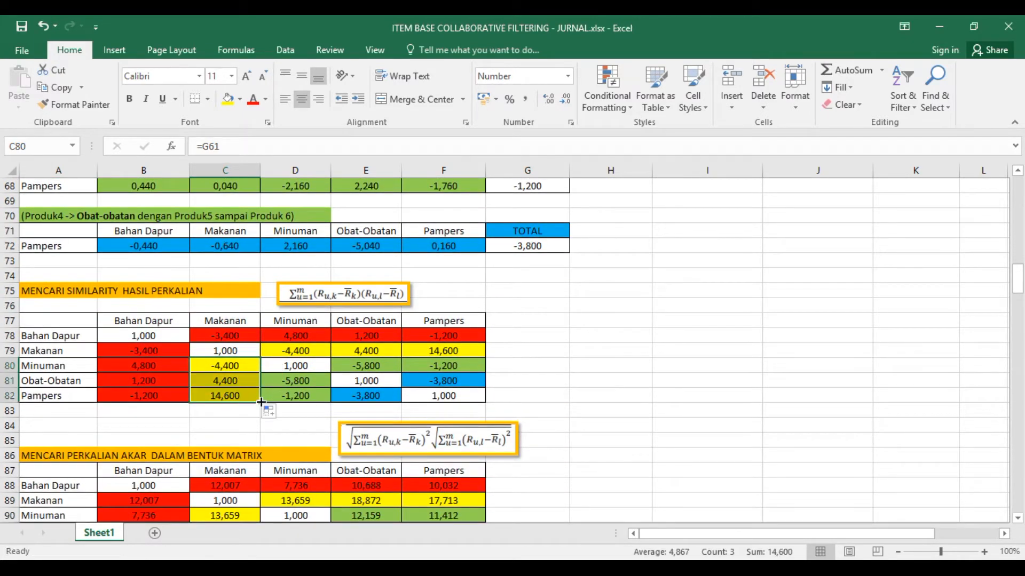
- Mirror the Makanan column into its row by linking D79 to C80, E79 to C81 and F79 to C82
left_click(296, 352)
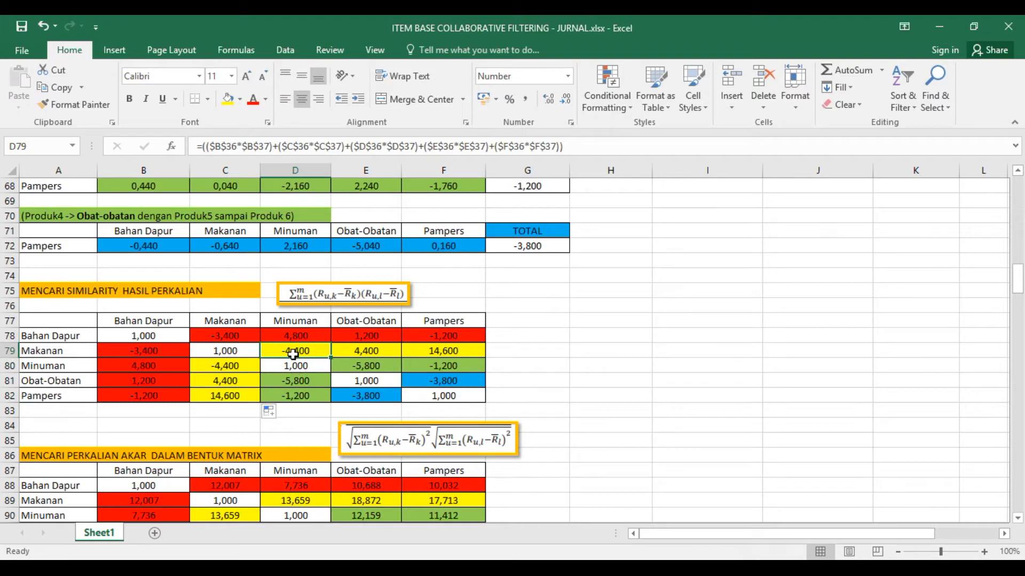
type("=")
left_click(236, 366)
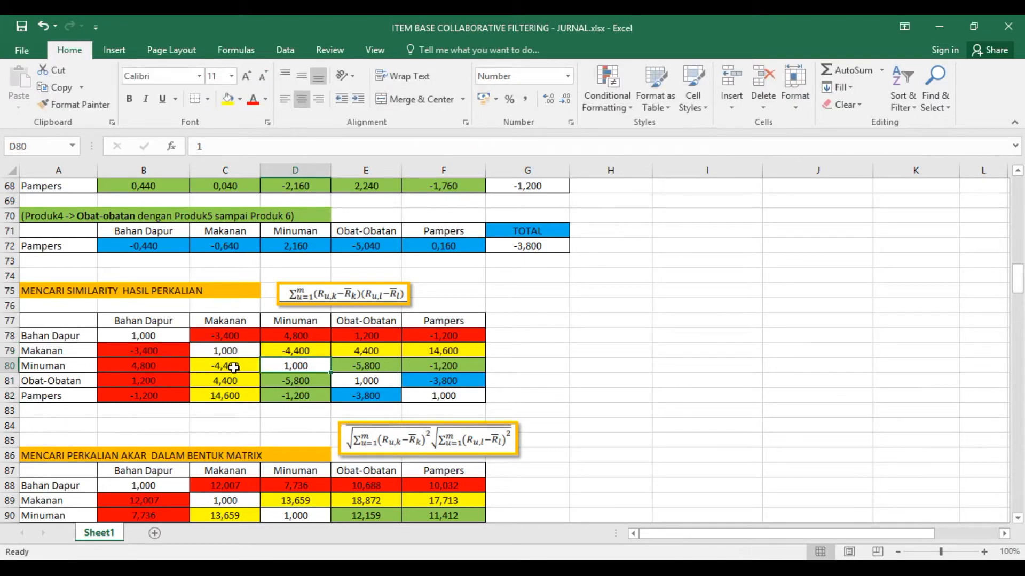
key("Tab")
type("=")
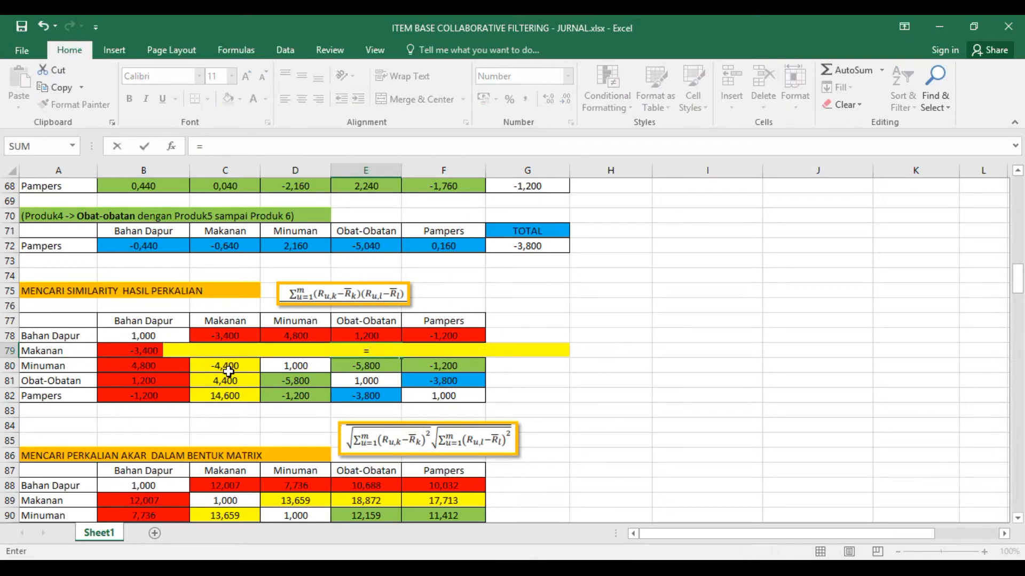
left_click(223, 383)
key("ctrl+Return")
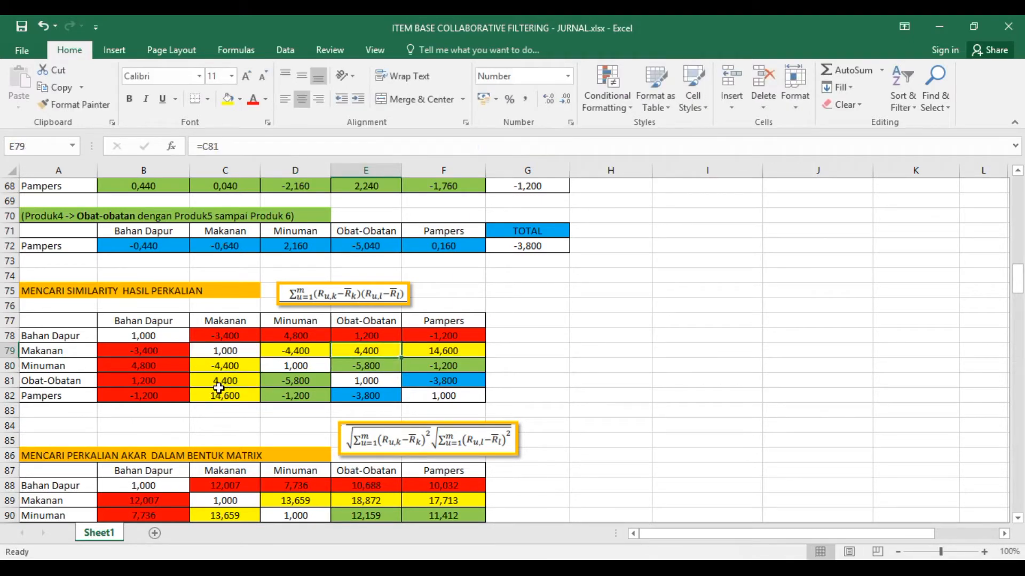
key("Tab")
type("=")
left_click(223, 398)
key("ctrl+Return")
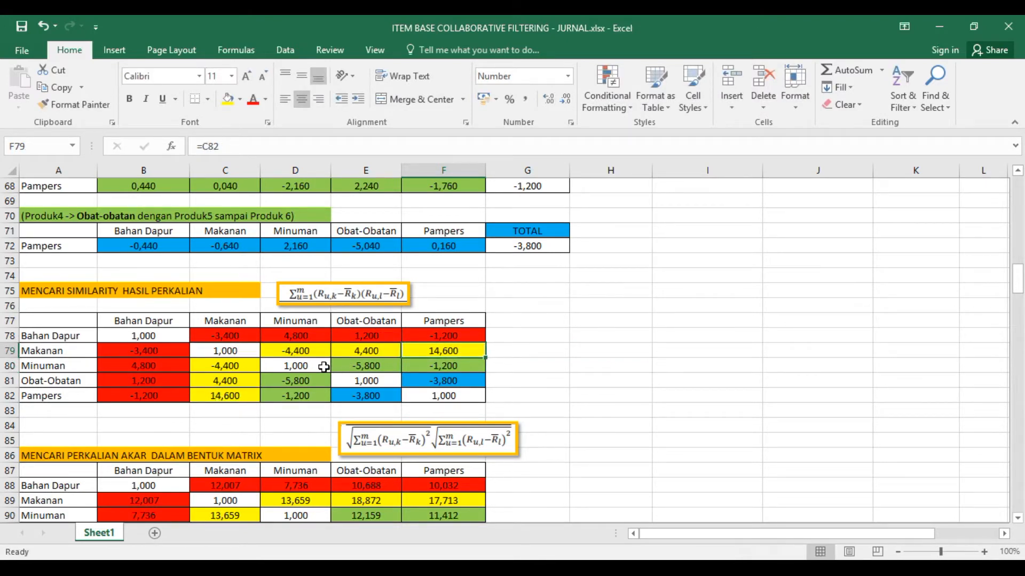
- Link D81 in the Minuman column to the Obat-Obatan total in G67 and fill the link down to D82
left_click(310, 381)
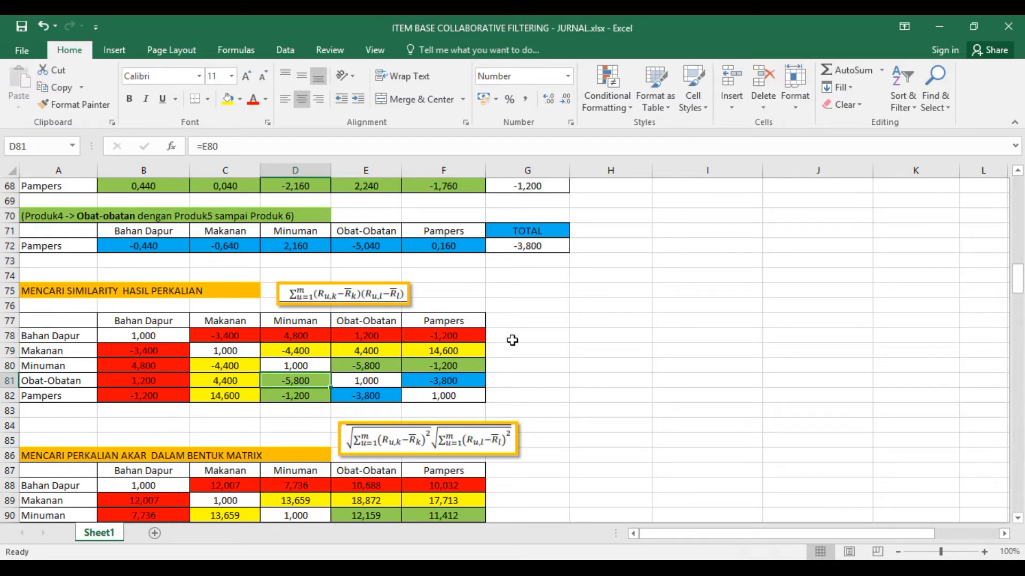
scroll(615, 362, "up", 4)
scroll(615, 362, "up", 2)
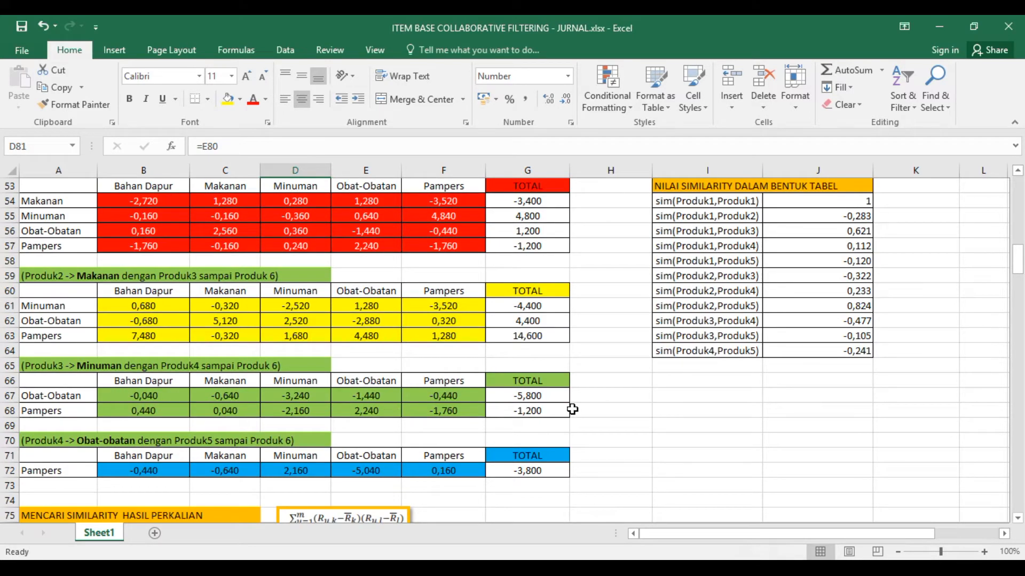
left_click(539, 395)
scroll(544, 395, "down", 4)
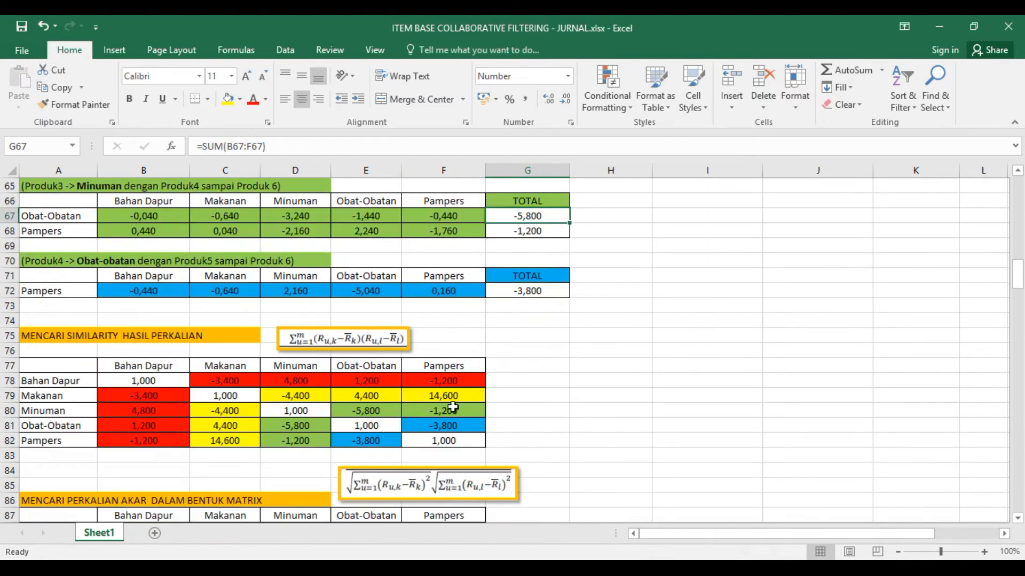
scroll(454, 407, "down", 1)
left_click(314, 381)
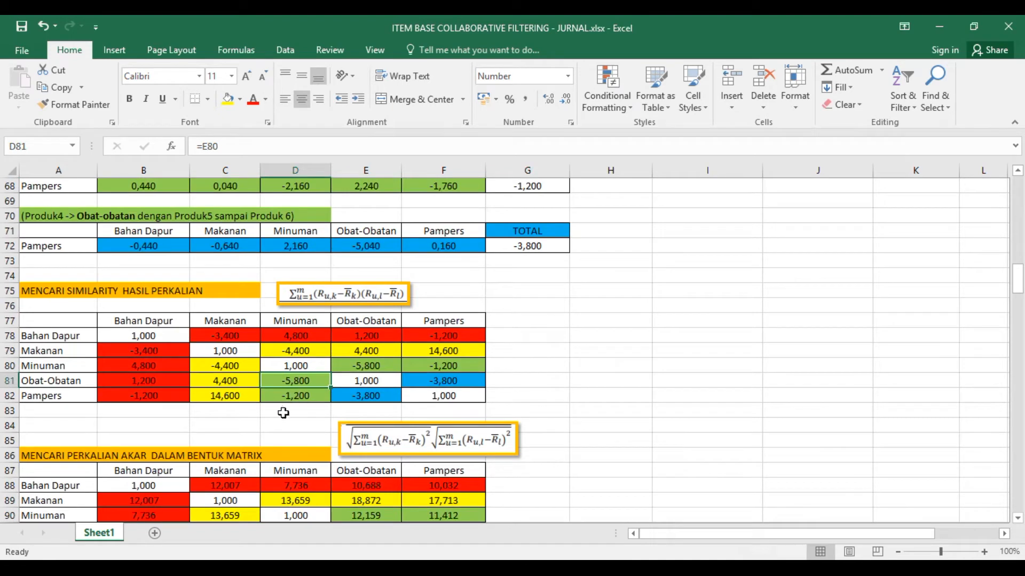
type("=")
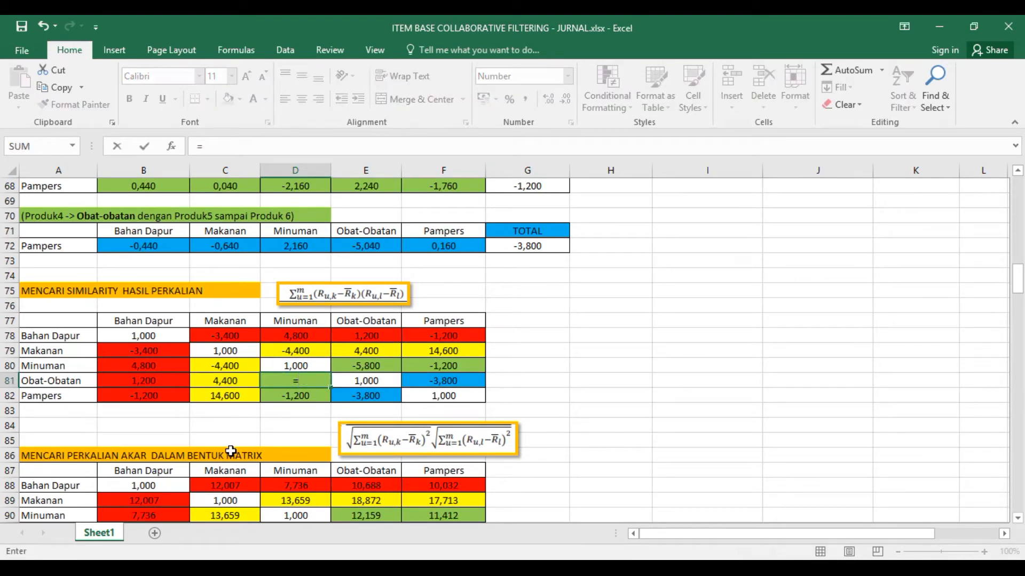
scroll(524, 345, "up", 2)
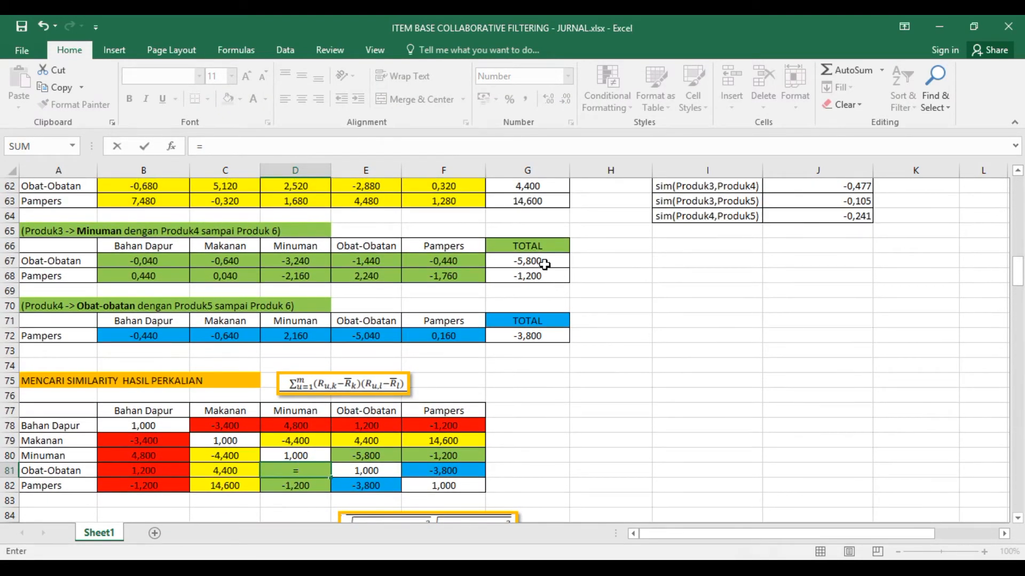
left_click(544, 265)
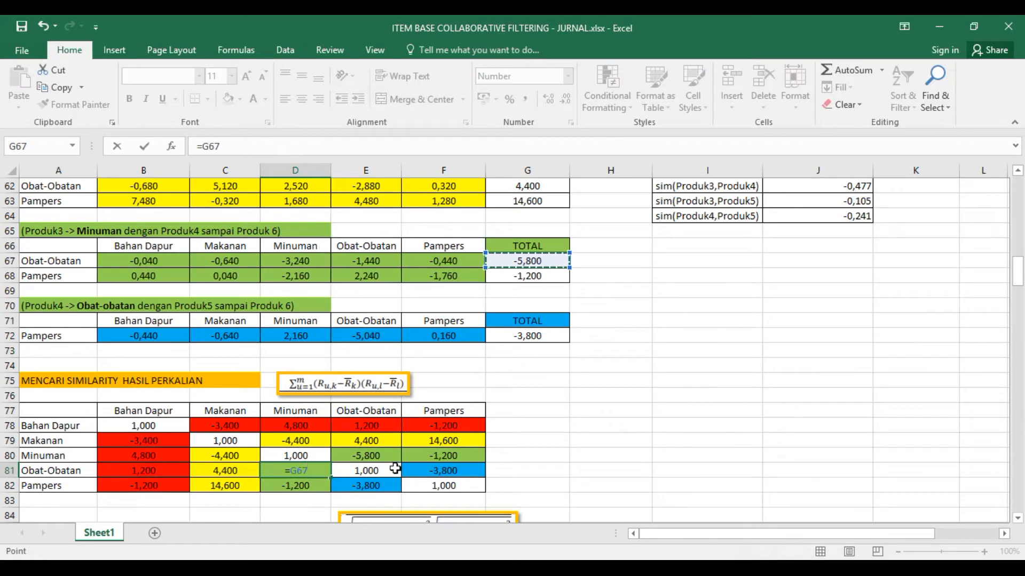
key("ctrl+Return")
left_click_drag(331, 478, 332, 494)
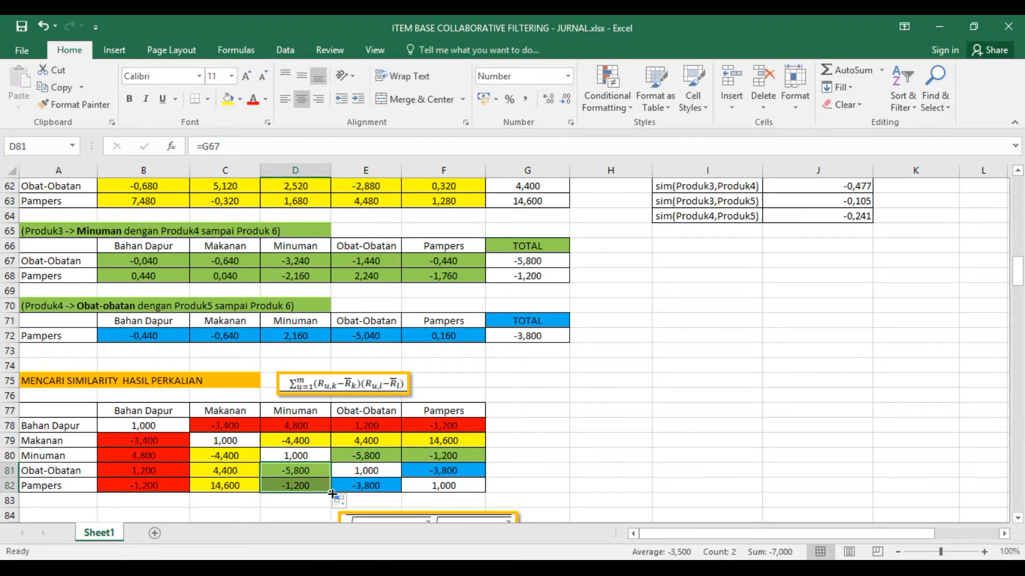
- Mirror the Minuman column into its row by linking E80 to D81 and F80 to D82
left_click(360, 456)
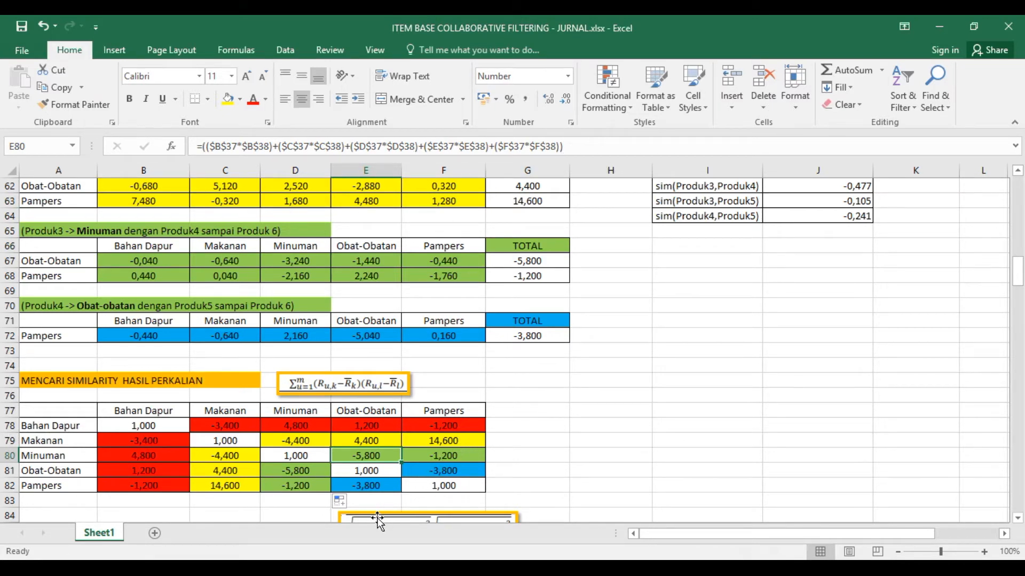
type("=")
left_click(305, 472)
key("ctrl+Return")
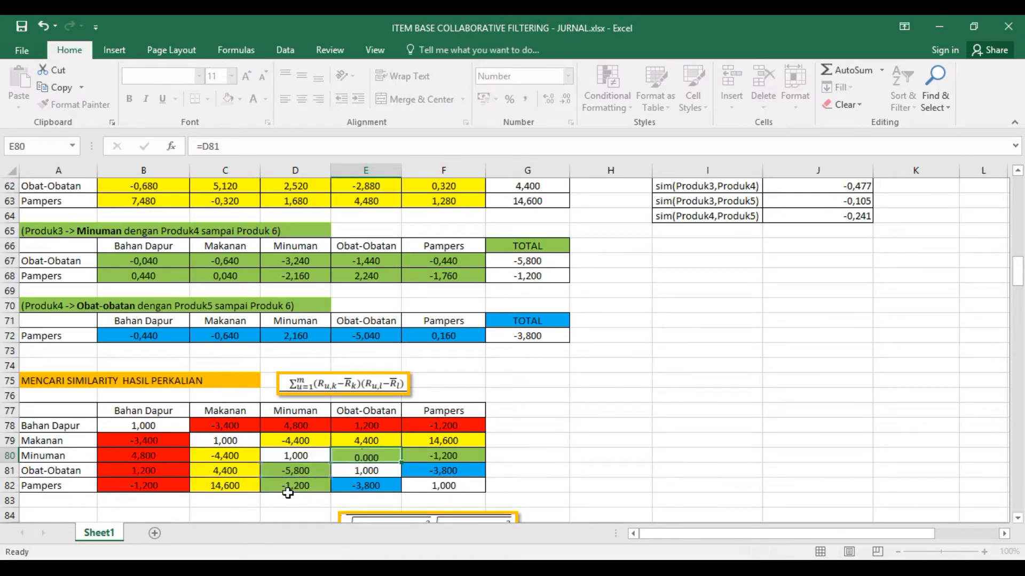
left_click(434, 458)
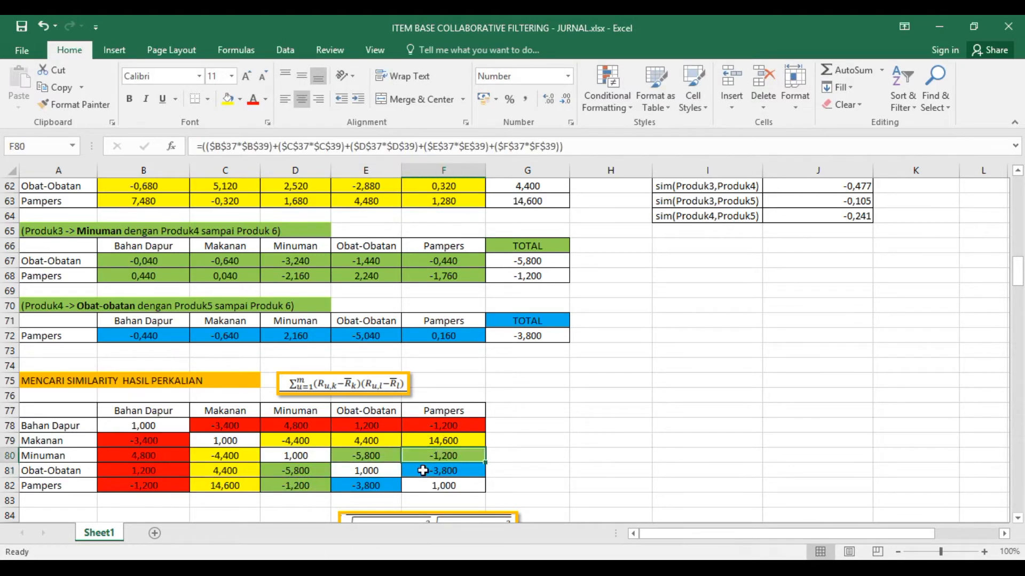
type("=")
left_click(294, 486)
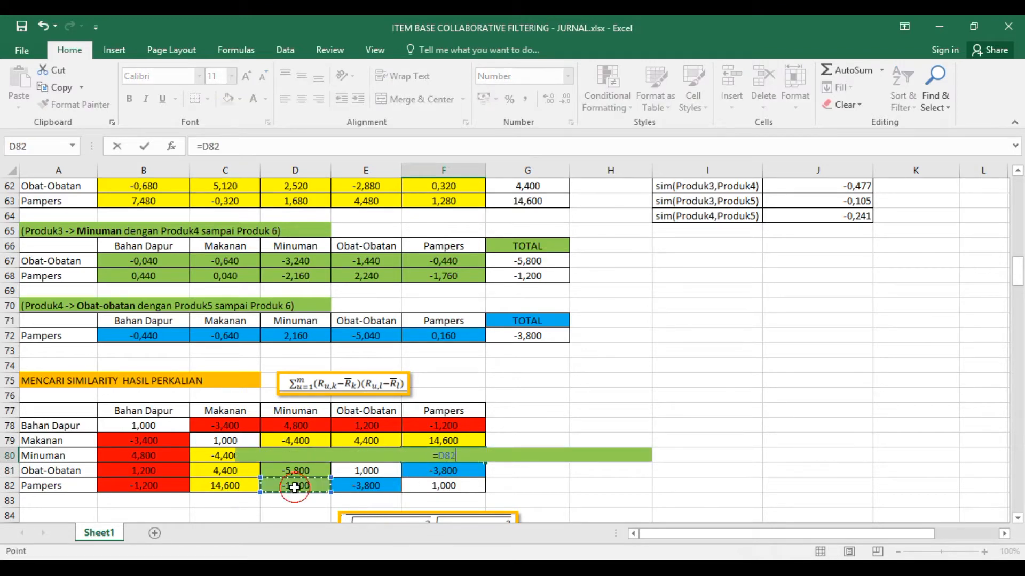
key("Return")
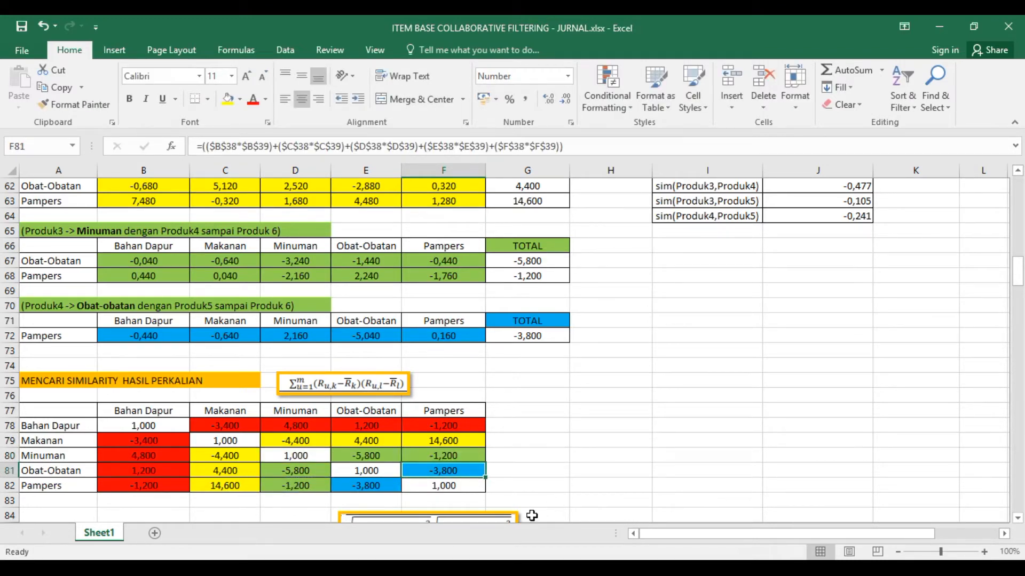
- Link E82 to the Pampers total in G72 and mirror it by linking F81 to E82
left_click(388, 488)
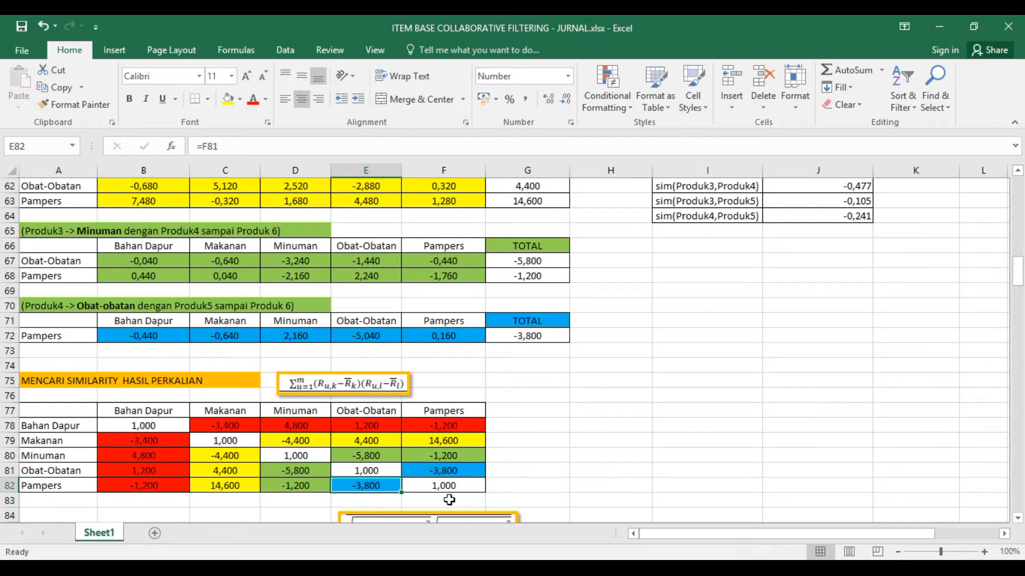
type("=")
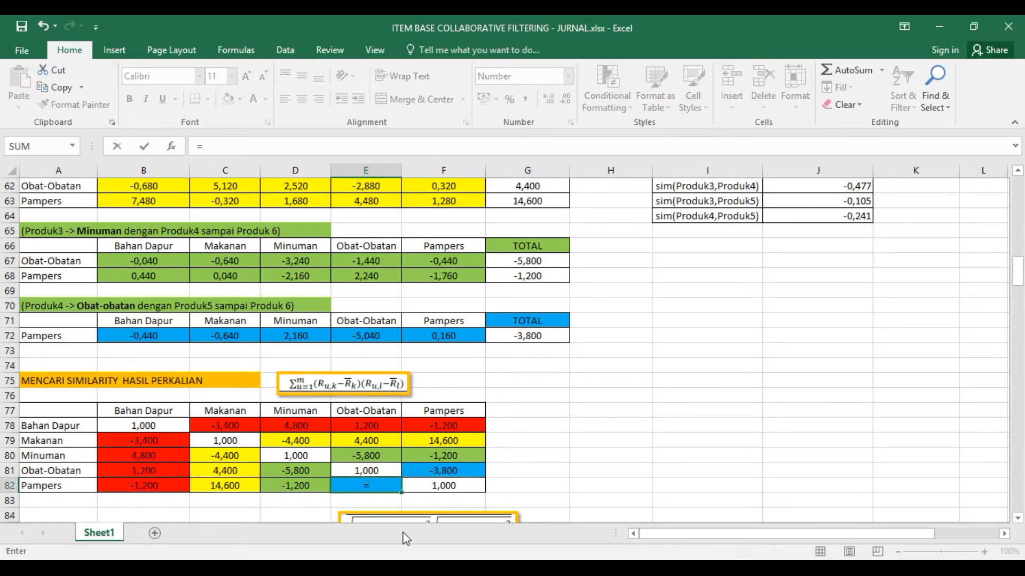
left_click(534, 335)
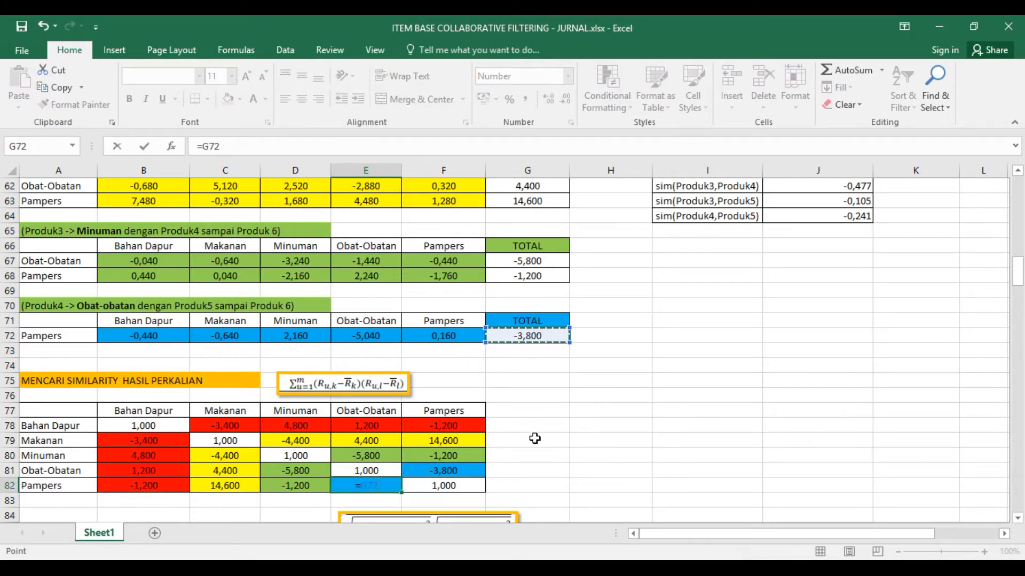
key("Return")
key("Up")
key("Up")
key("Right")
type("=")
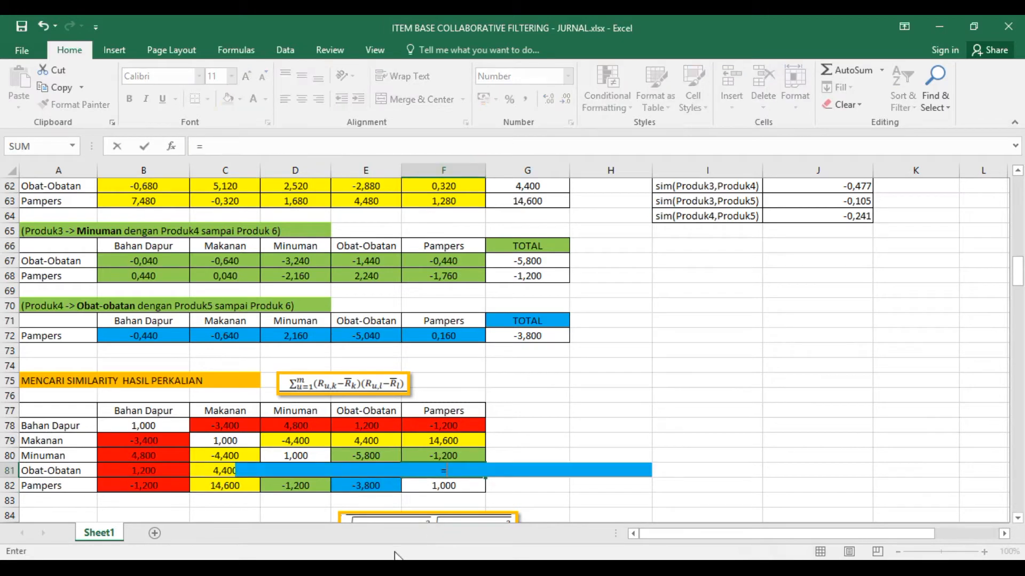
left_click(357, 480)
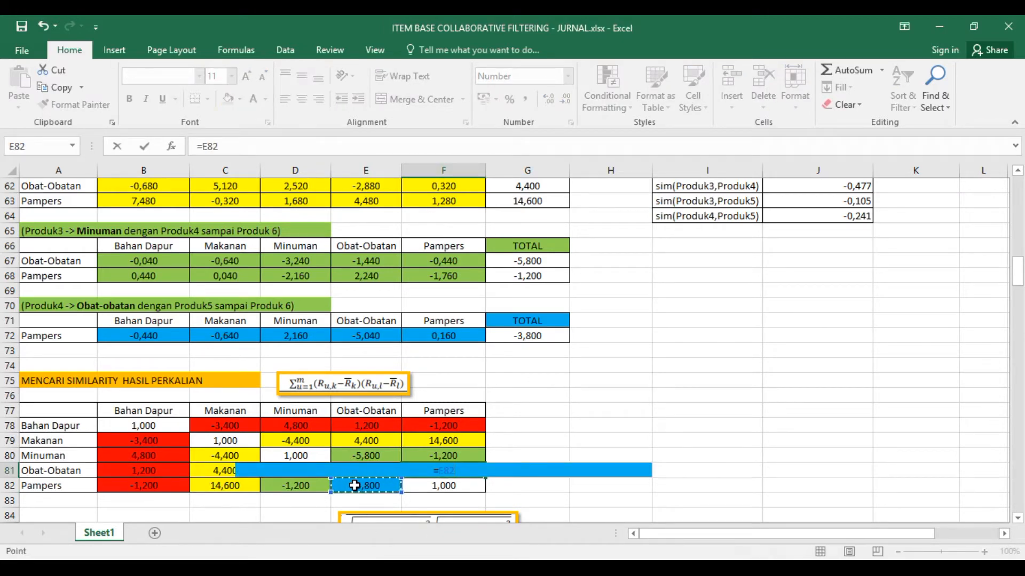
key("Return")
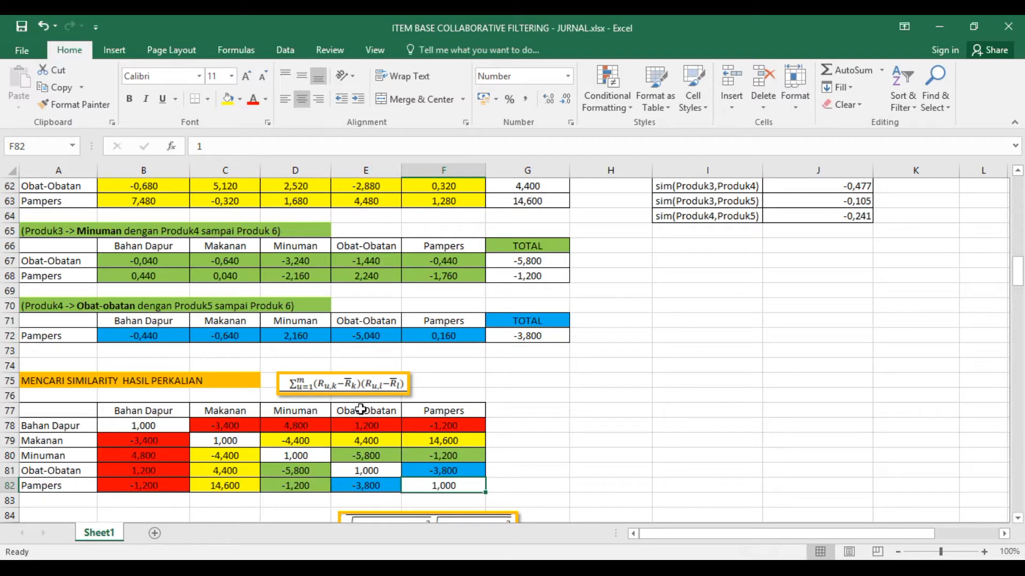
- Examine the square-root formulas in the AKAR column, H45 to H49, that feed the root multiplication matrix
scroll(359, 406, "down", 5)
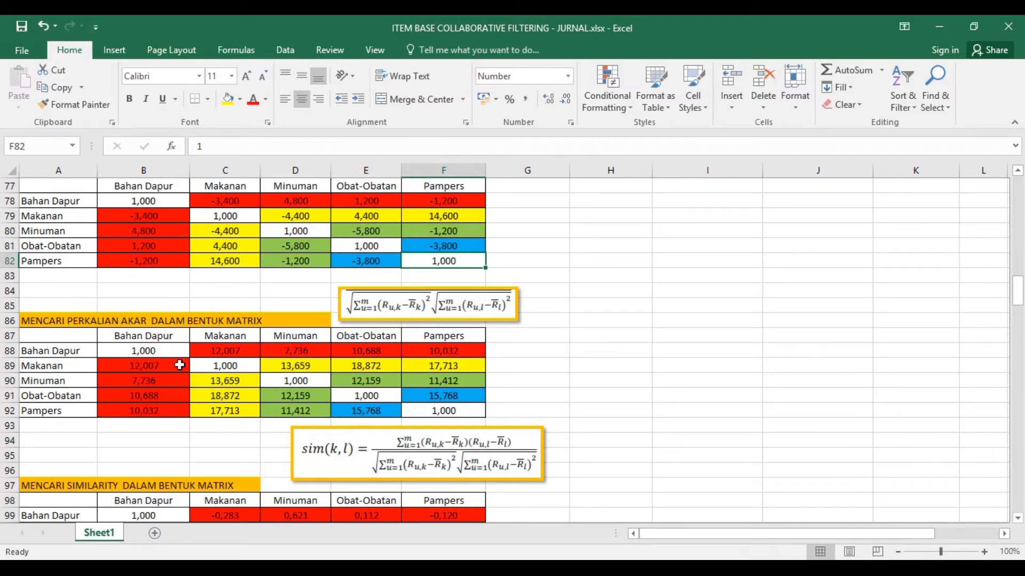
scroll(499, 354, "up", 6)
scroll(574, 353, "up", 7)
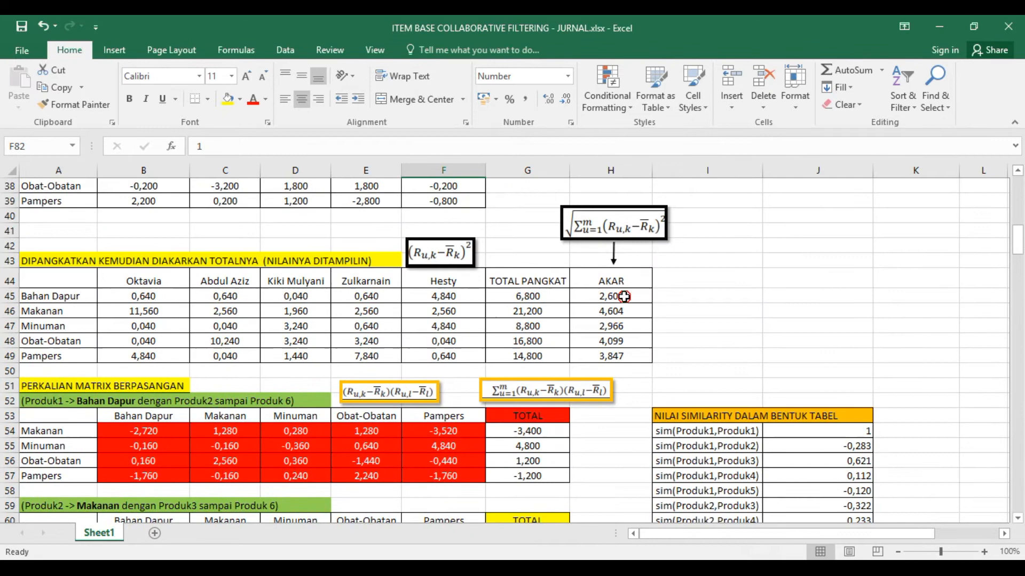
left_click(624, 298)
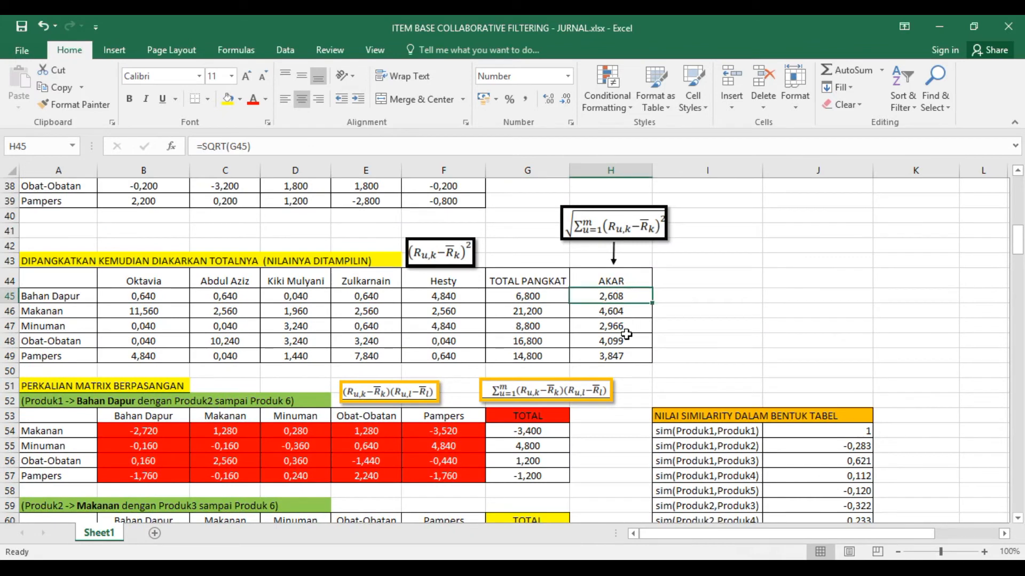
scroll(626, 334, "up", 1)
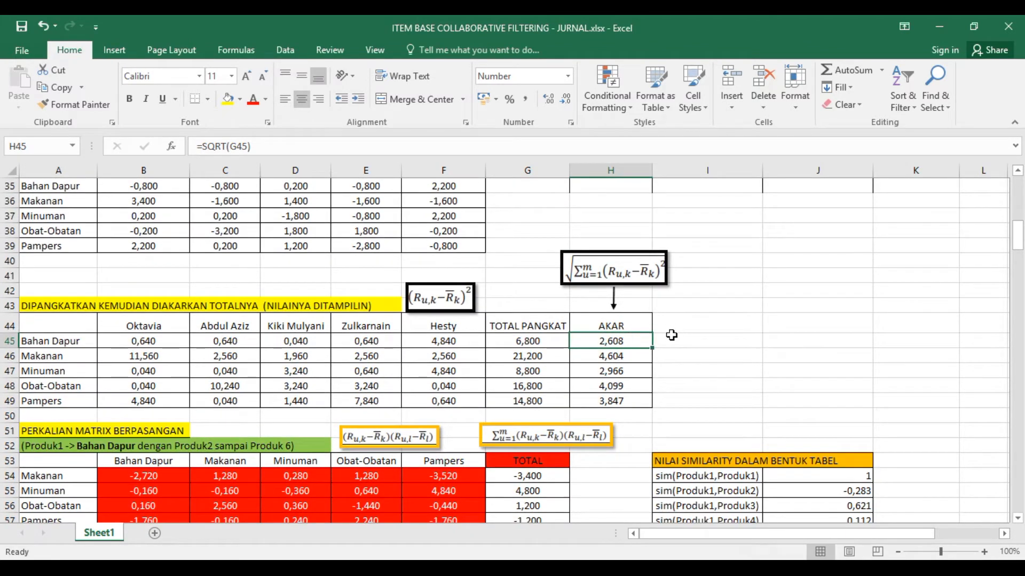
left_click(617, 353)
left_click(615, 345)
left_click(613, 373)
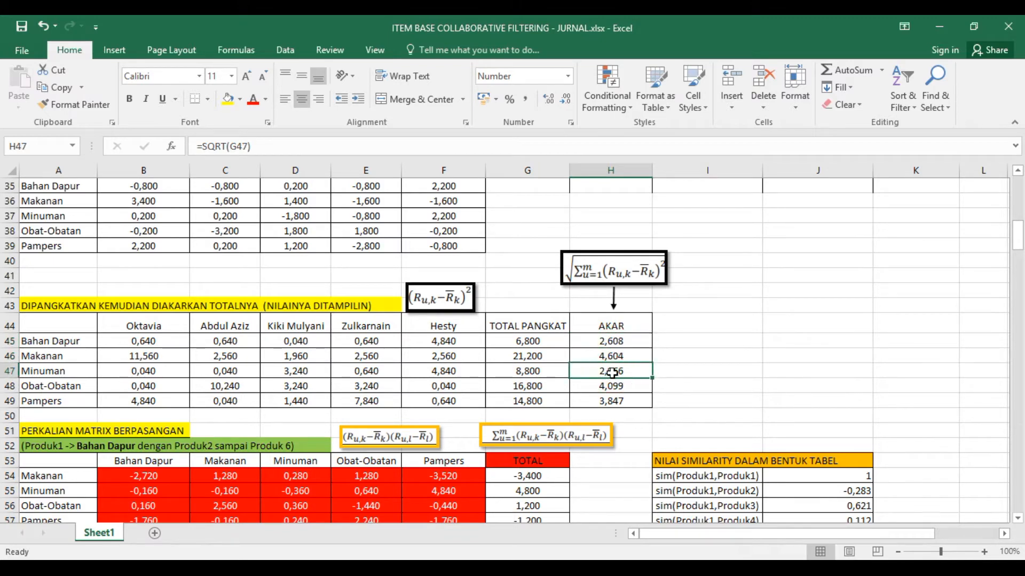
left_click(614, 386)
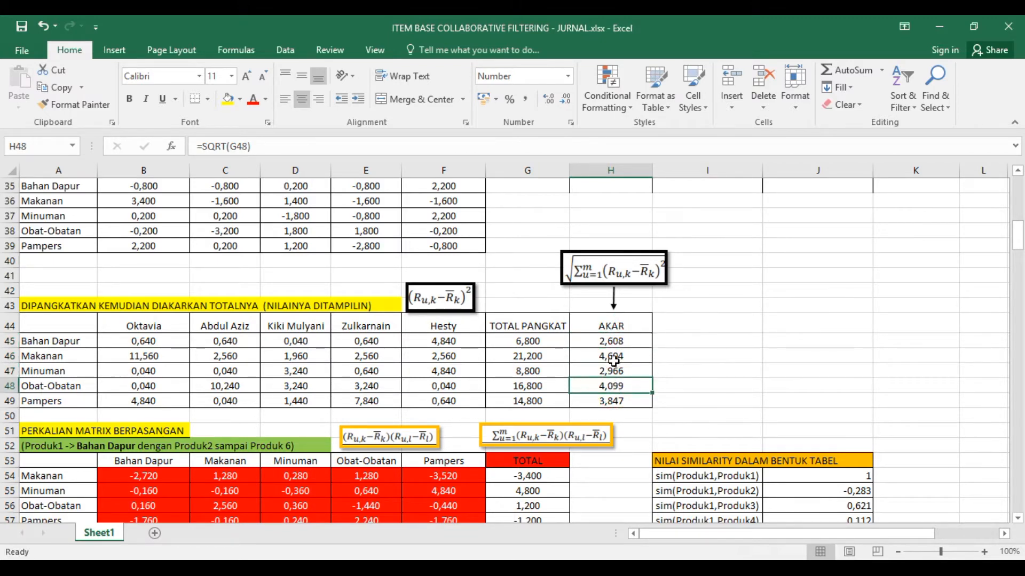
left_click(615, 341)
left_click(612, 401)
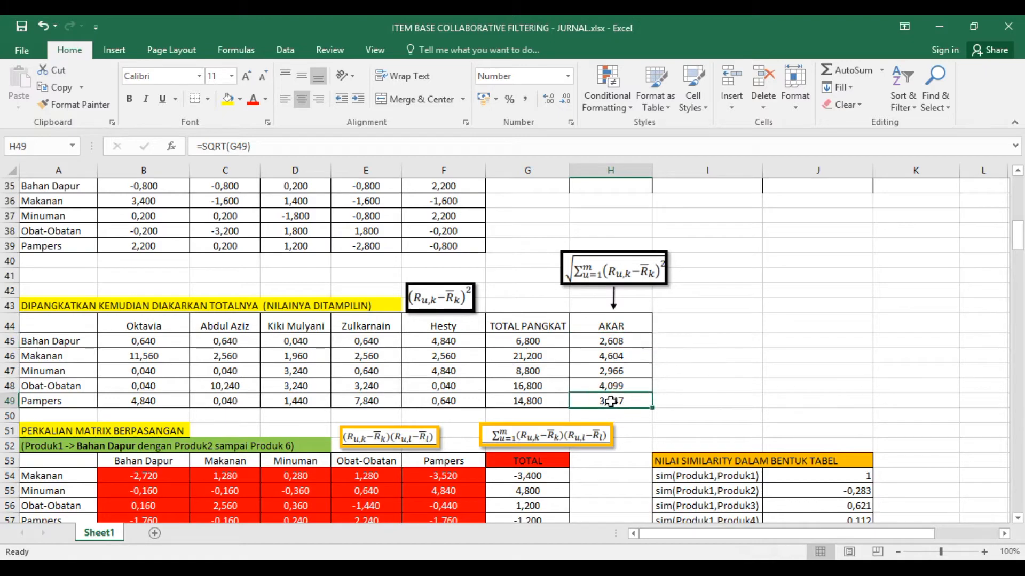
- Examine how C88 and B89 in the root multiplication matrix derive from the AKAR values, and view the similarity matrix below it
scroll(613, 402, "down", 12)
scroll(340, 430, "down", 1)
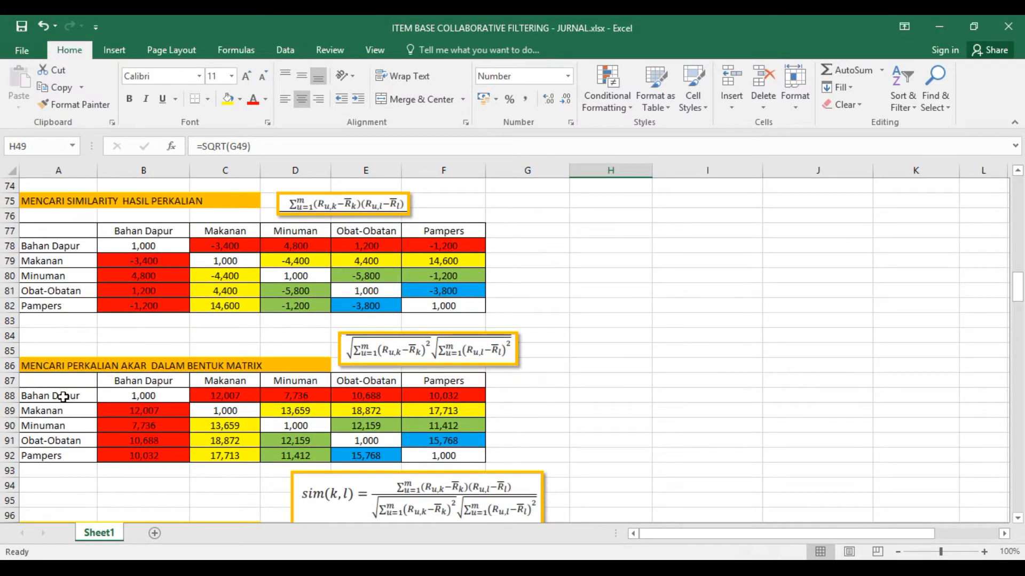
left_click(143, 414)
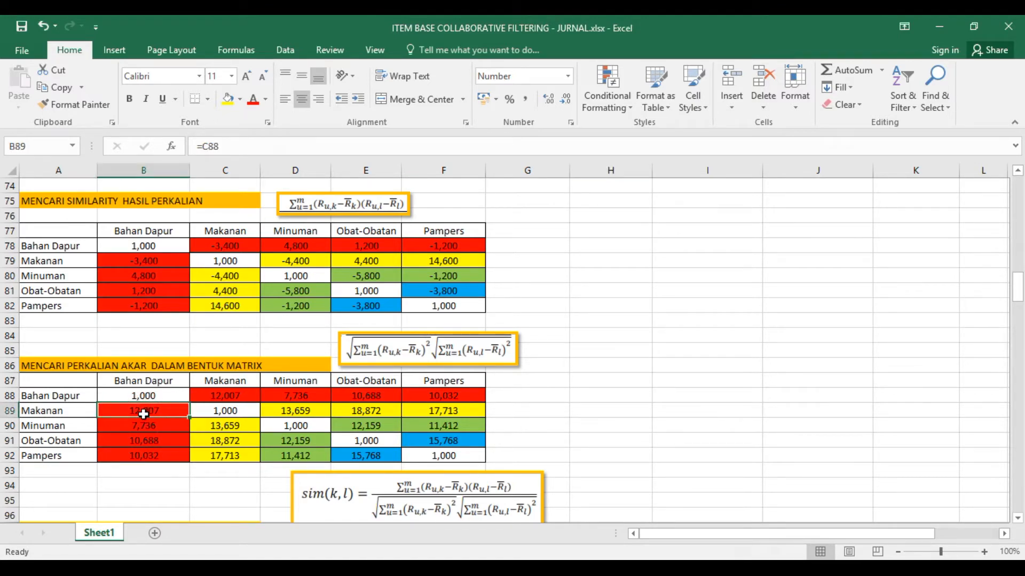
left_click(215, 400)
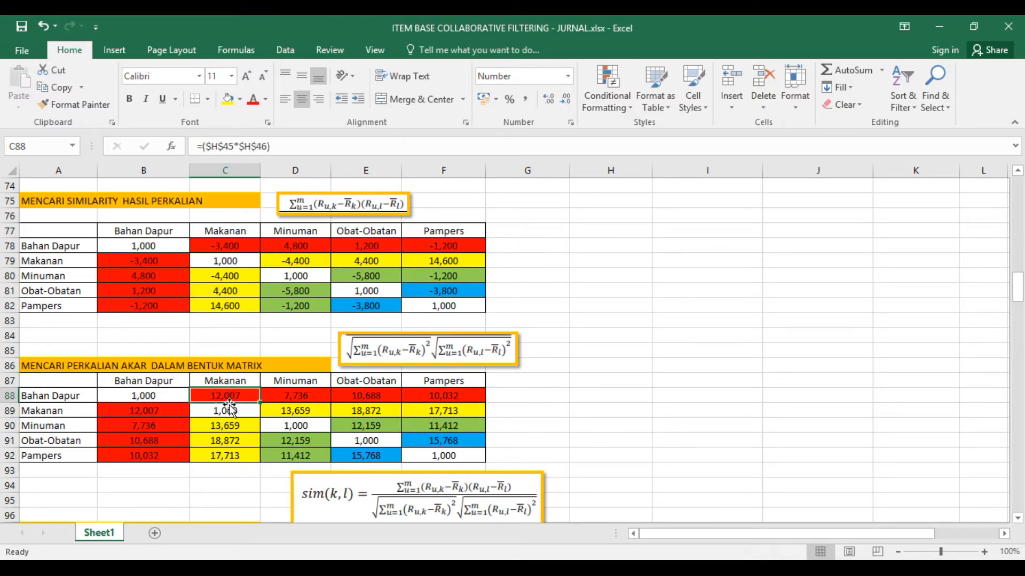
left_click(163, 414)
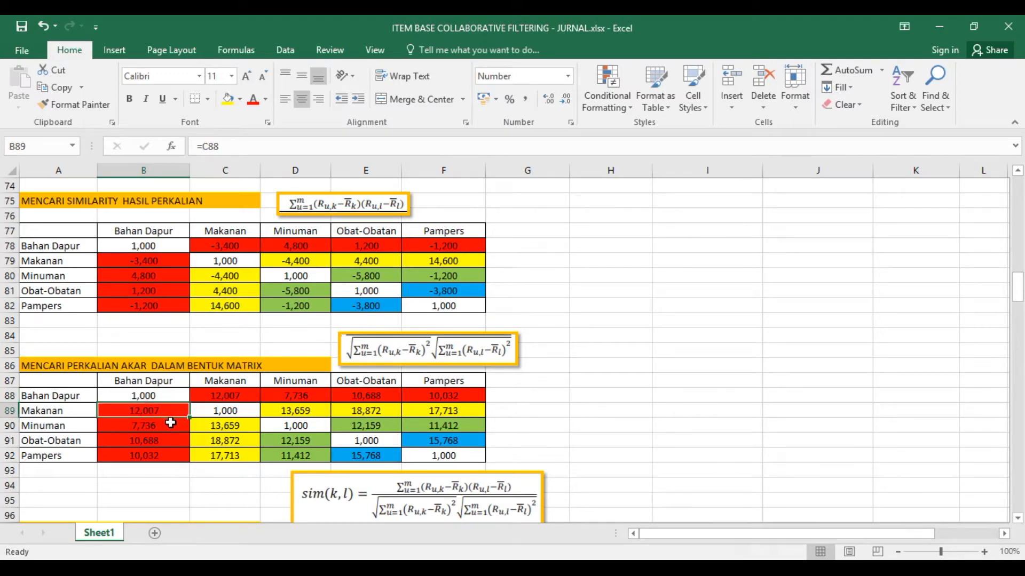
left_click(238, 394)
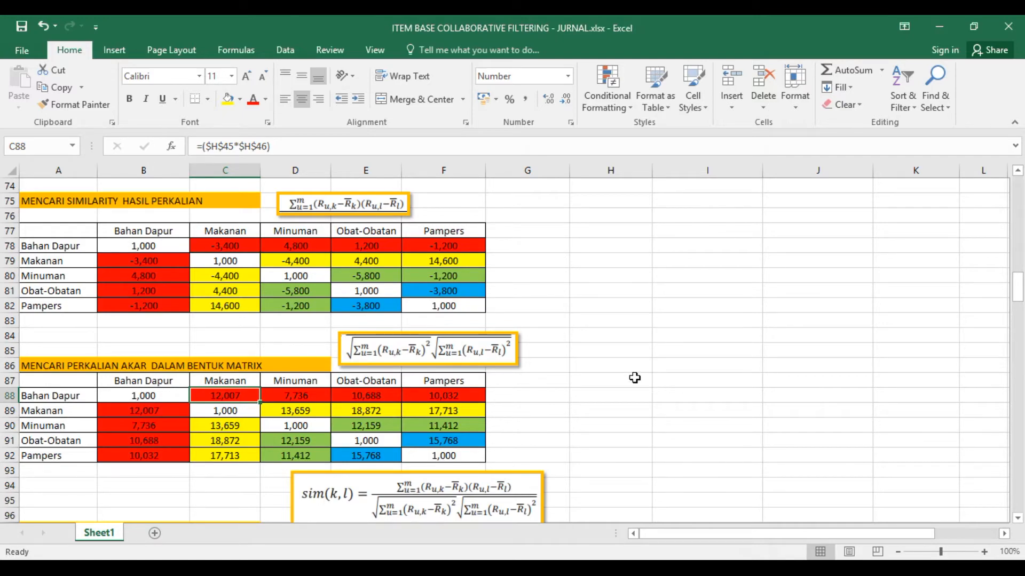
scroll(640, 377, "up", 13)
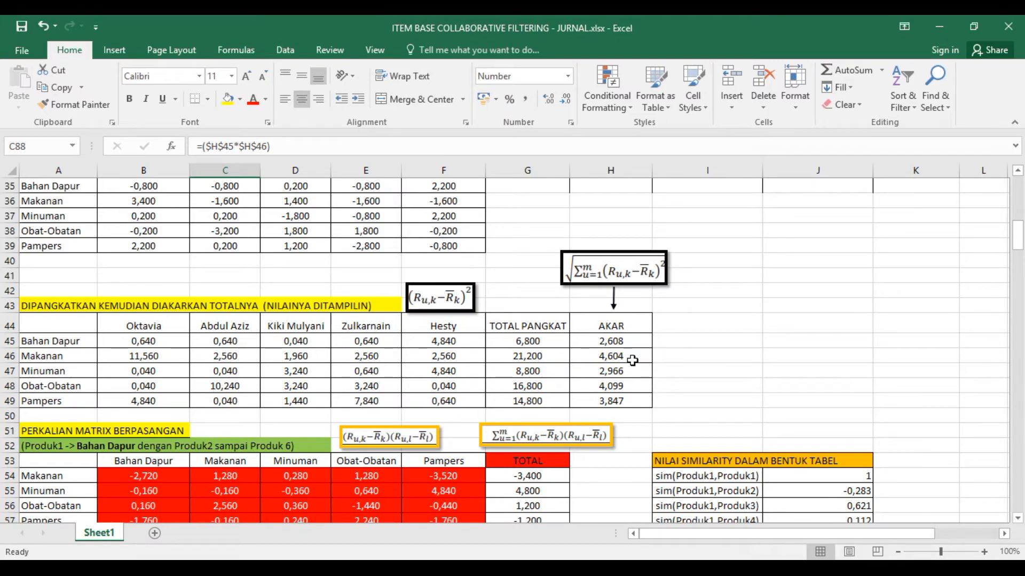
scroll(627, 394, "down", 15)
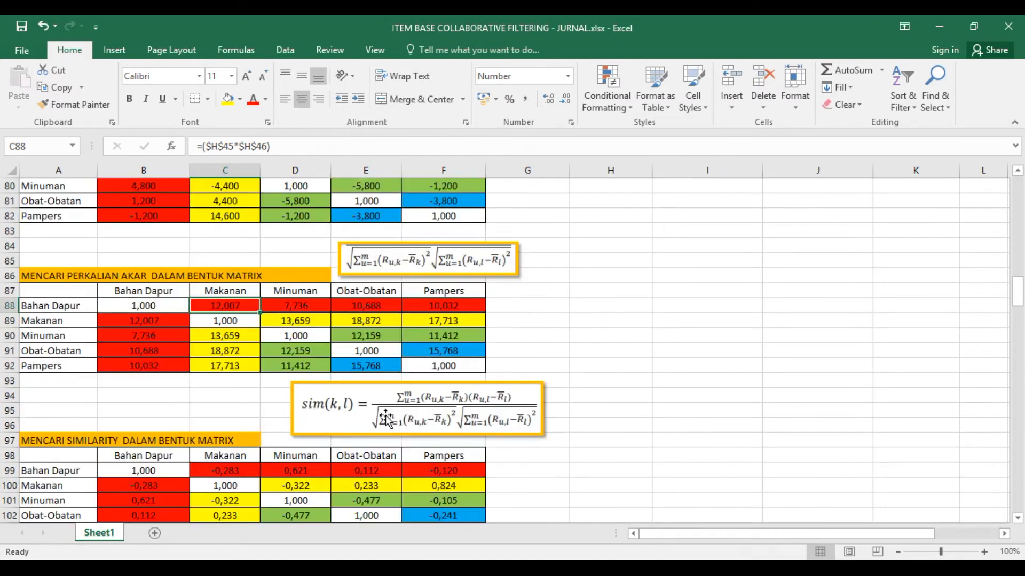
left_click(134, 316)
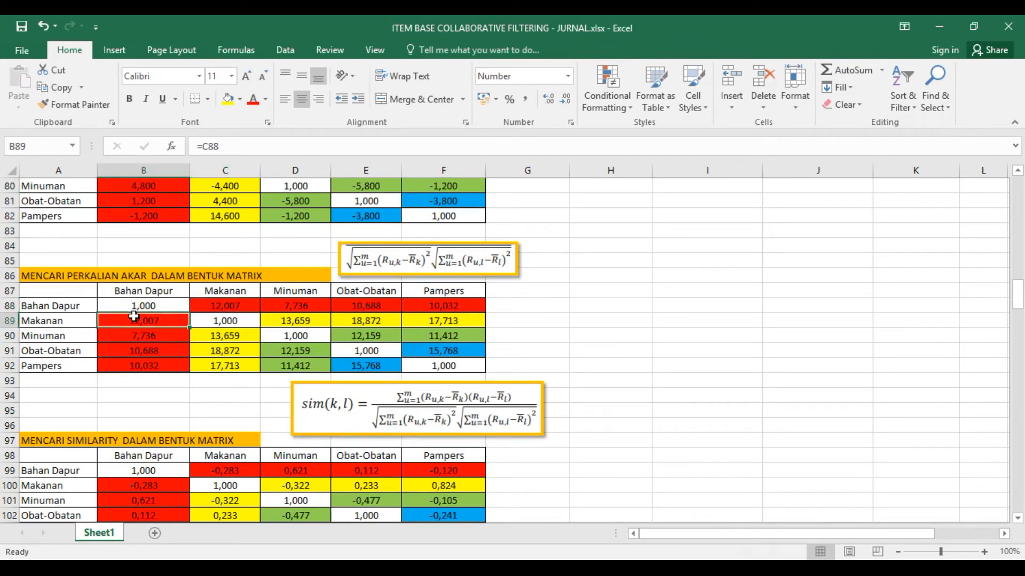
scroll(235, 383, "down", 1)
scroll(235, 383, "down", 2)
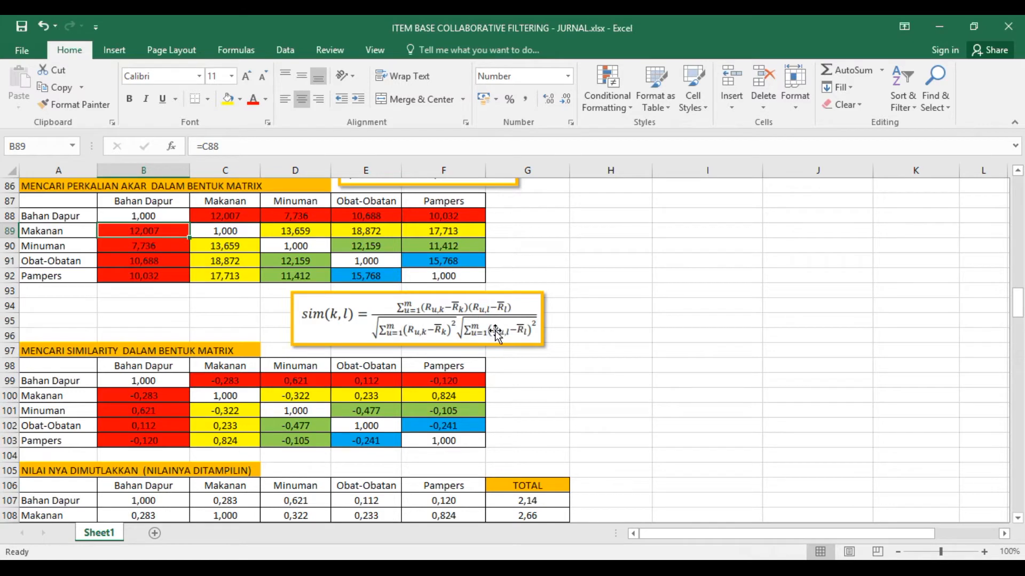
- Compare the Bahan Dapur column of the product matrix, B78 to B82, with the matching root product cells, B88 to B92
scroll(459, 333, "up", 3)
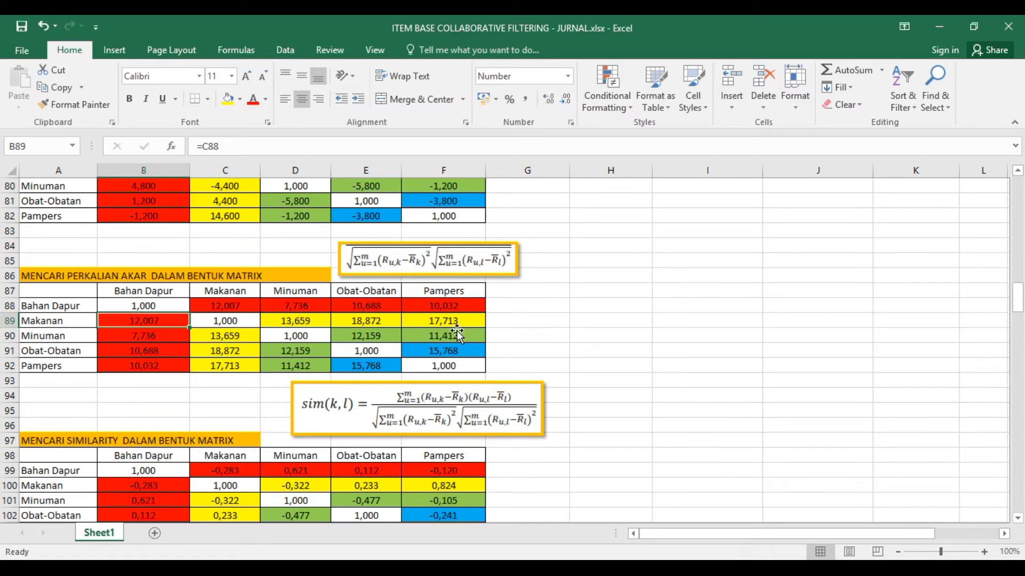
left_click(143, 201)
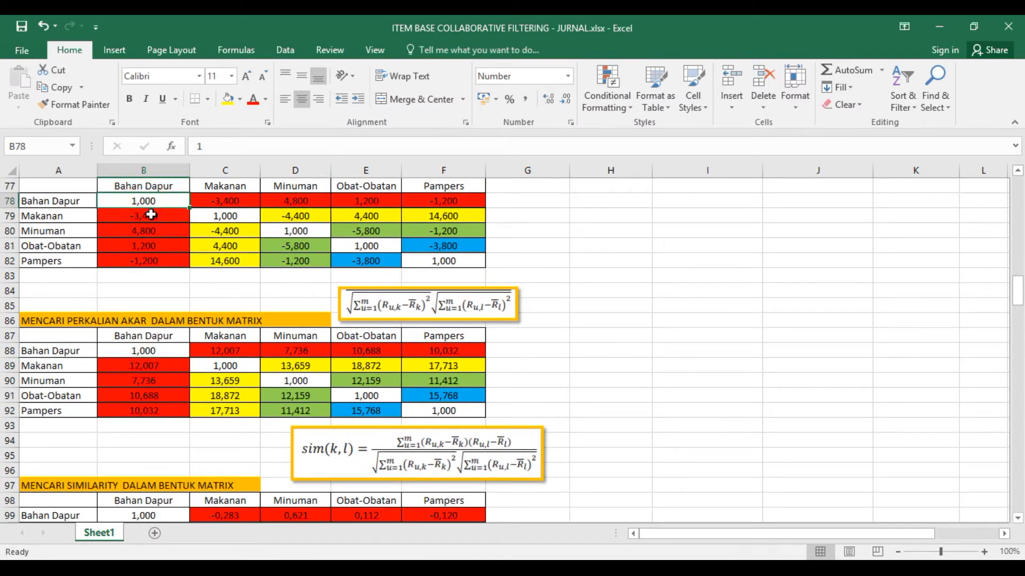
left_click(155, 347)
left_click(148, 219)
left_click(149, 366)
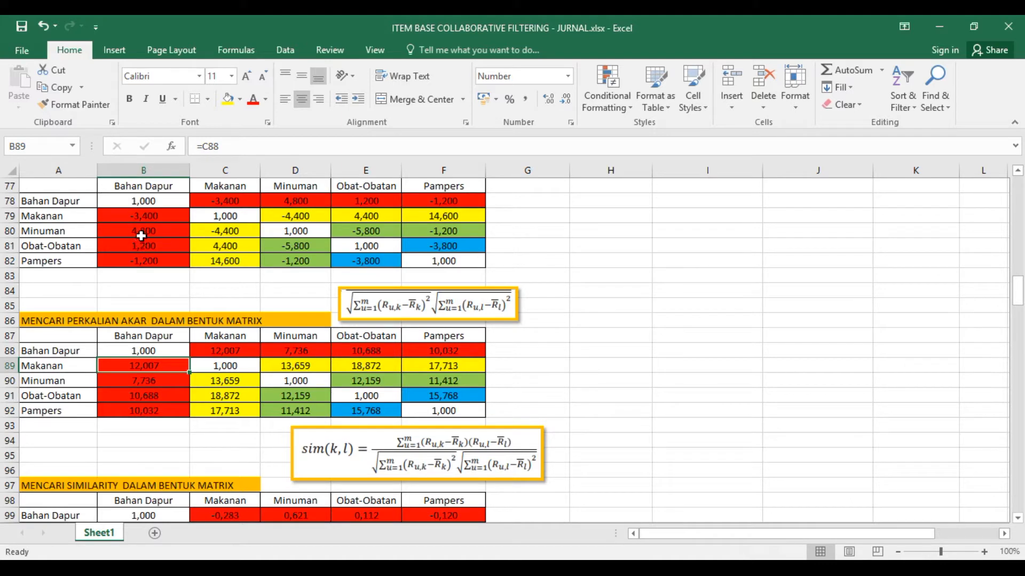
left_click(160, 231)
left_click(157, 396)
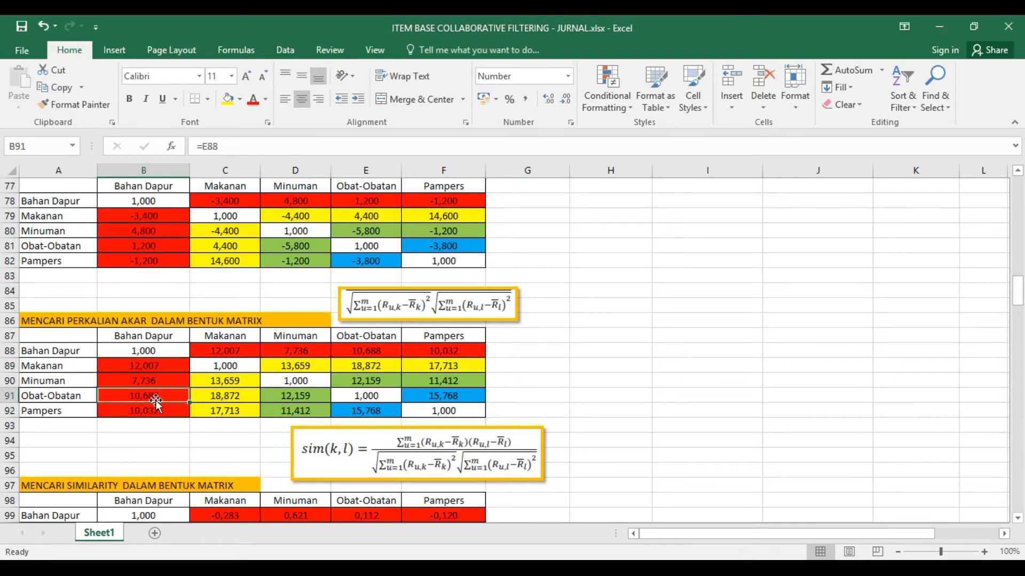
left_click(156, 259)
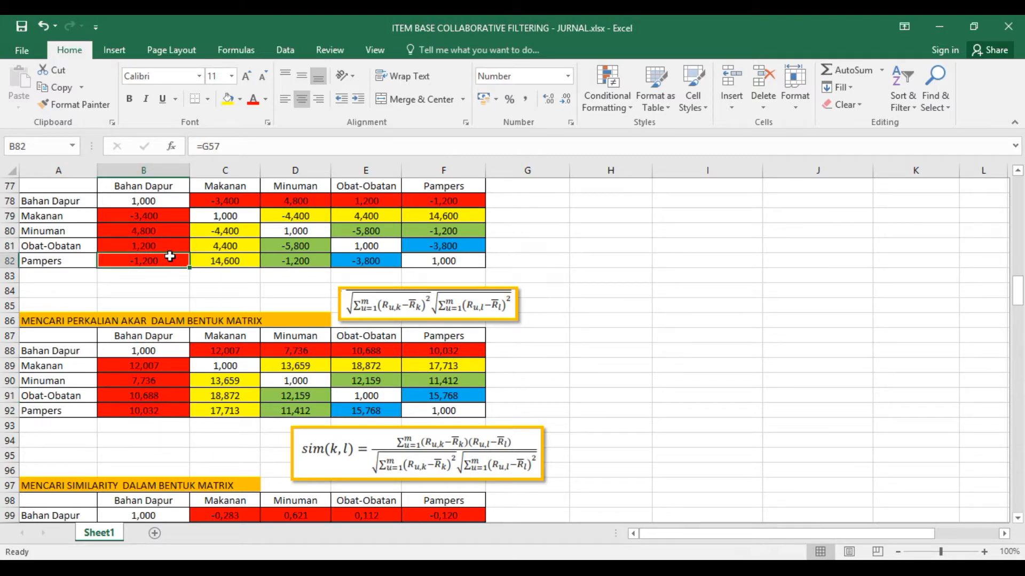
left_click(154, 232)
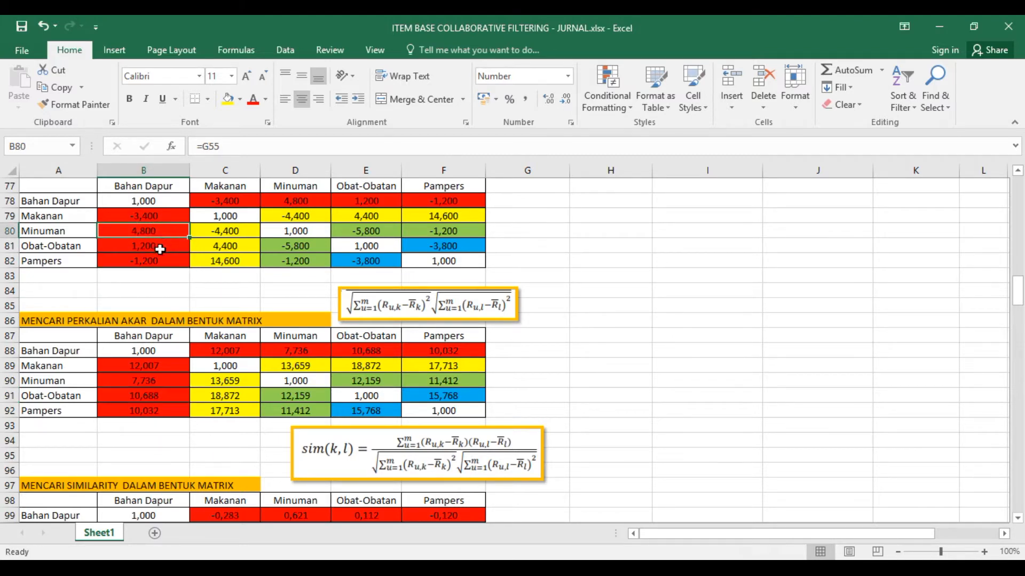
left_click(160, 380)
left_click(163, 247)
left_click(156, 395)
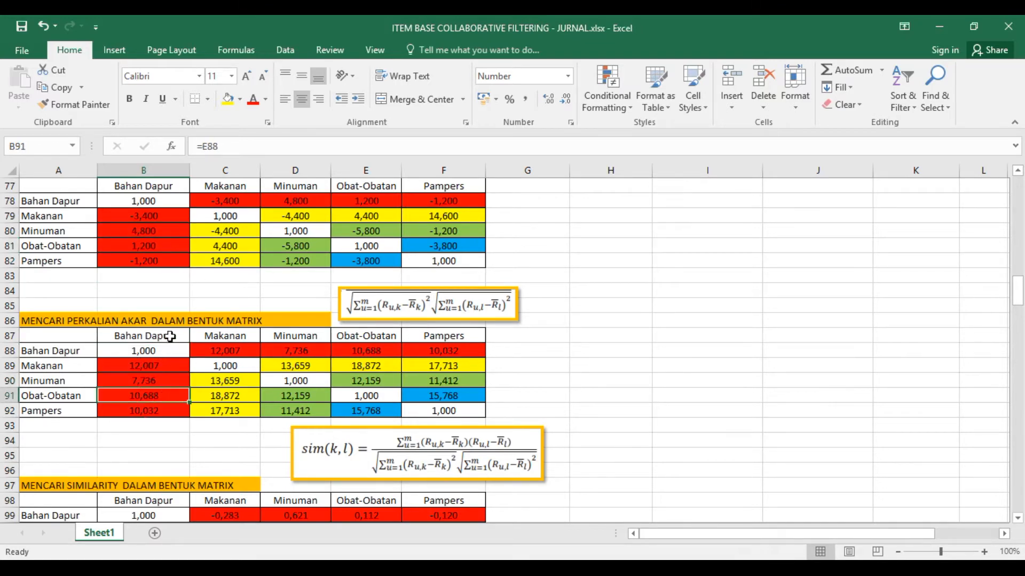
left_click(144, 259)
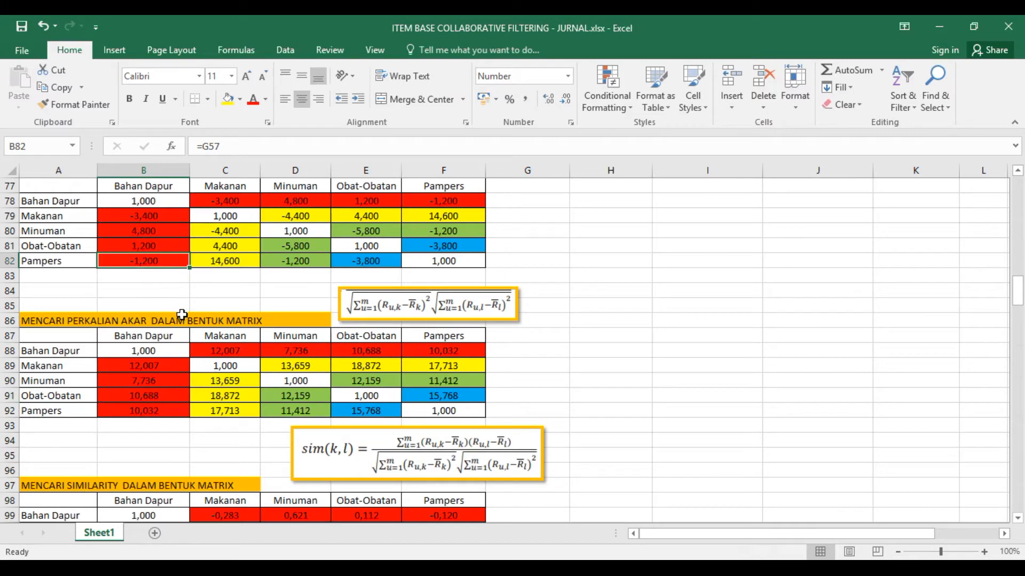
left_click(164, 414)
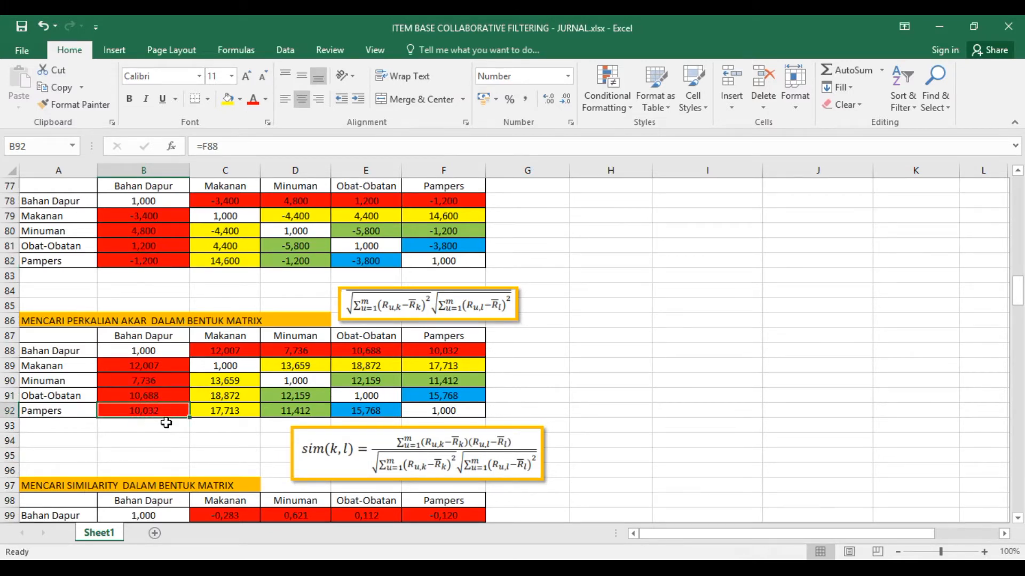
- View the similarity matrix, consult the worked Sim(Prdk_1,Prdk_2) calculation in the journal PDF in Nitro Pro, and return to the Excel worksheet
scroll(165, 426, "down", 2)
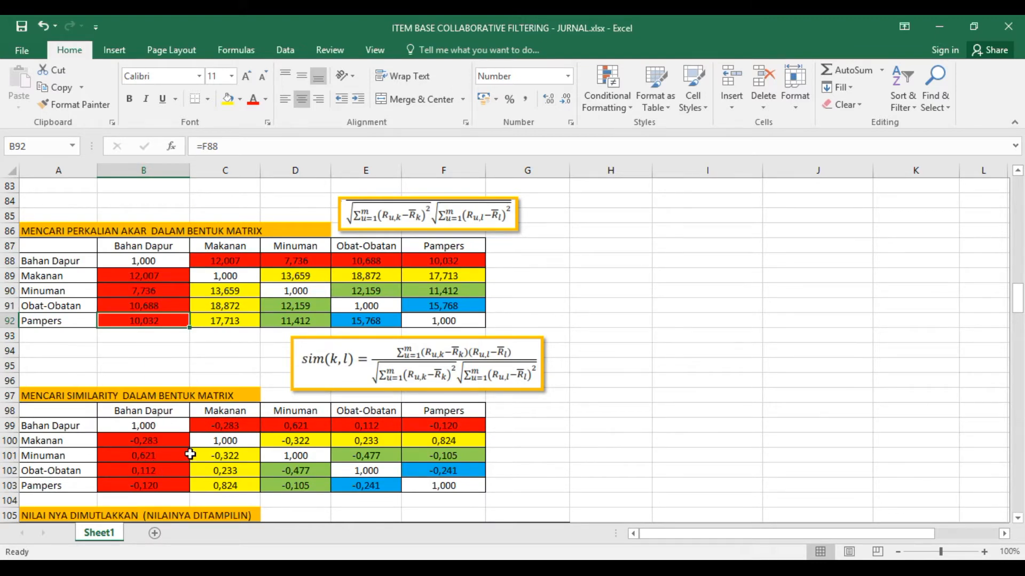
scroll(147, 422, "down", 1)
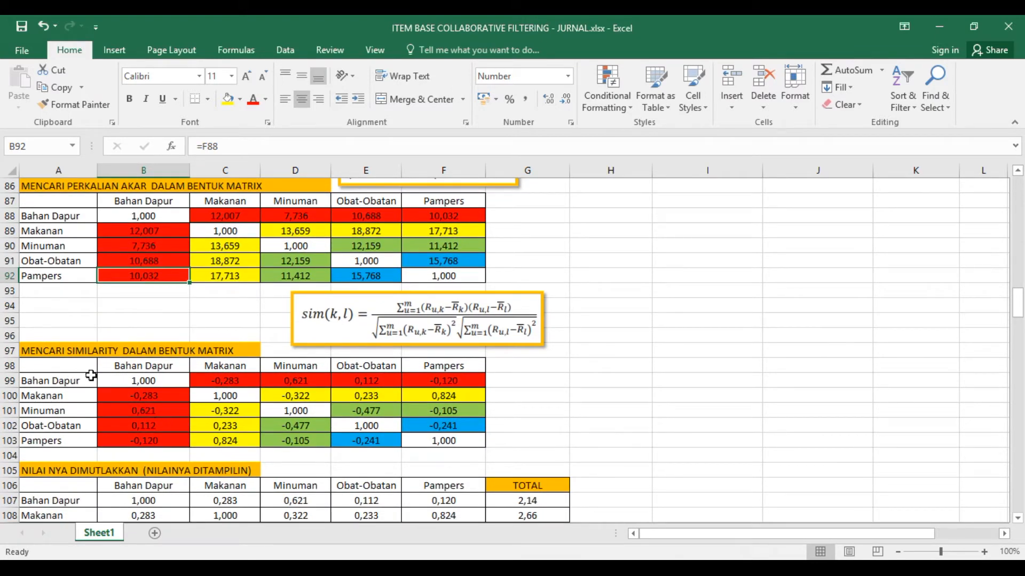
scroll(319, 391, "down", 1)
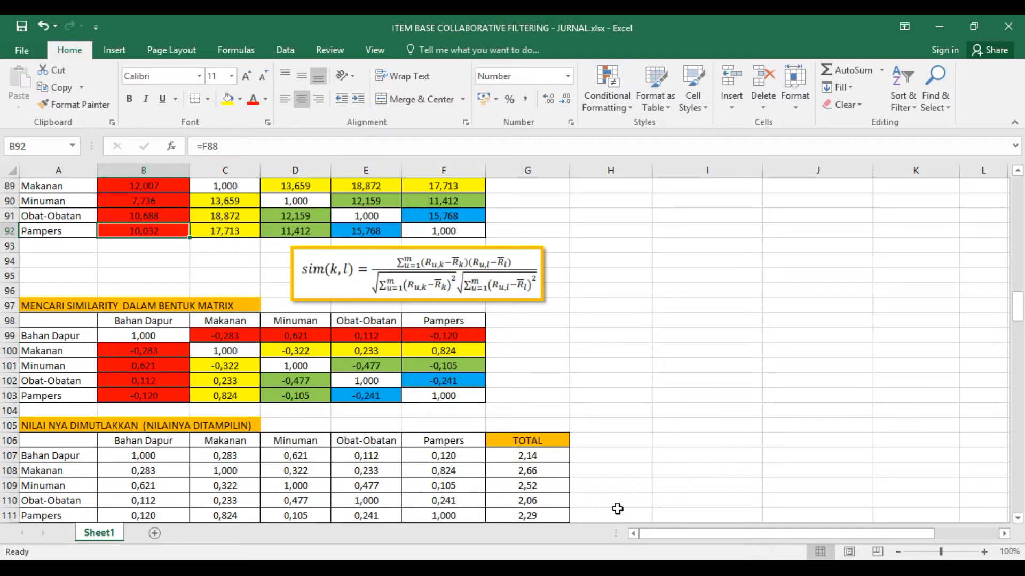
key("alt+Tab")
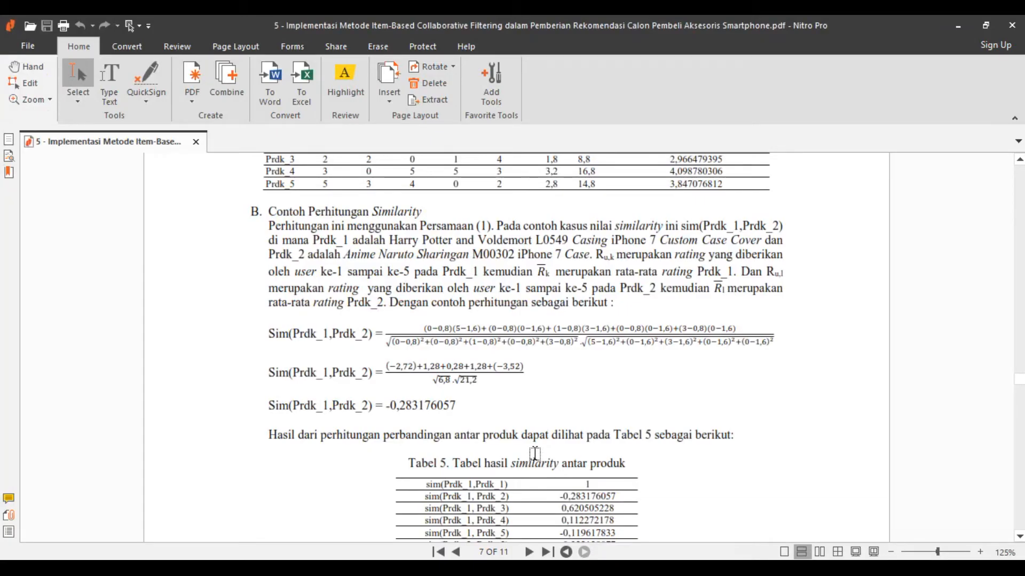
scroll(535, 453, "up", 3)
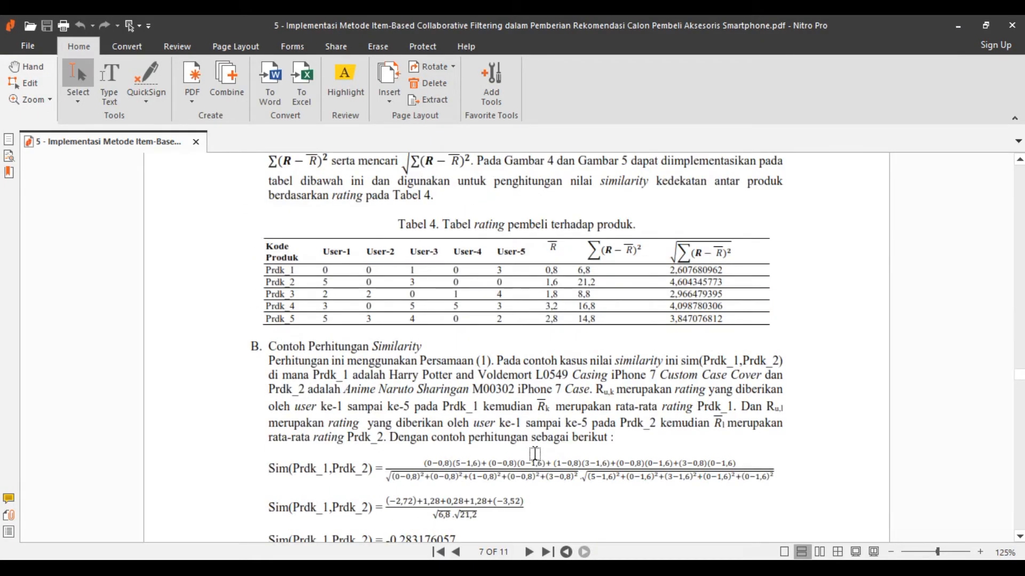
scroll(535, 454, "down", 3)
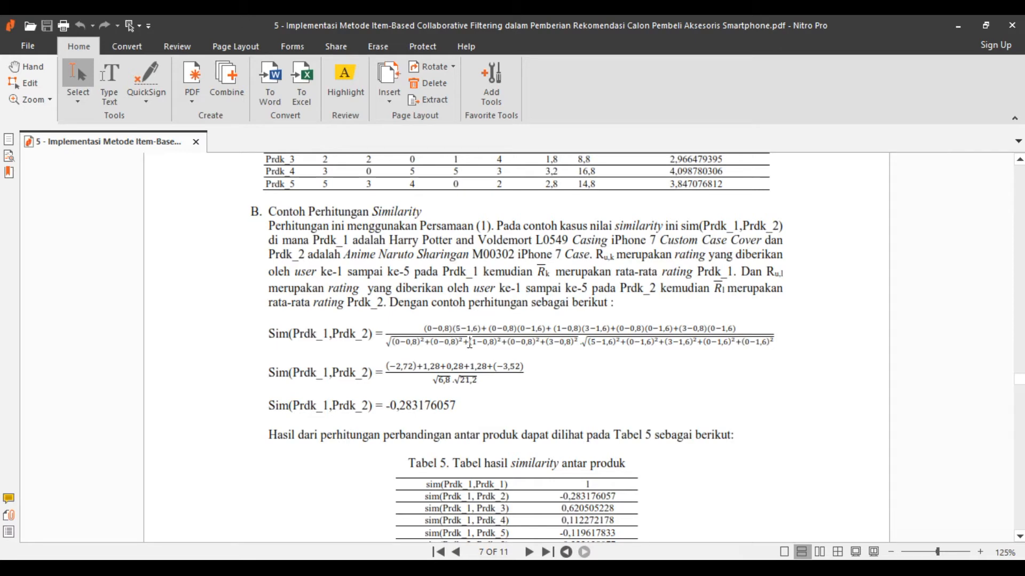
key("alt+Tab")
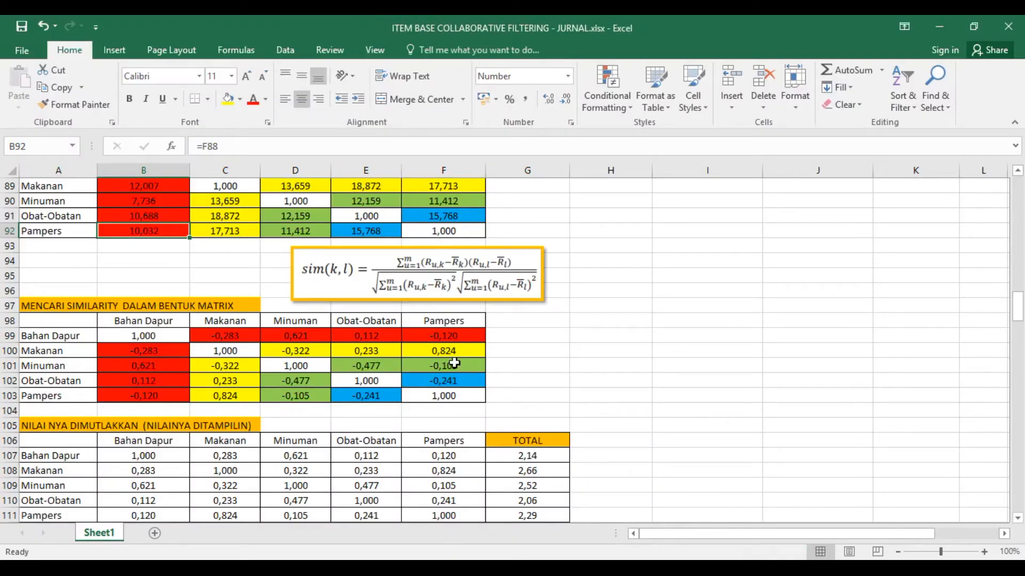
- Review the initial ratings, the average formula in H26, and the mean-deviation formula in B35
scroll(456, 364, "up", 11)
scroll(455, 364, "up", 11)
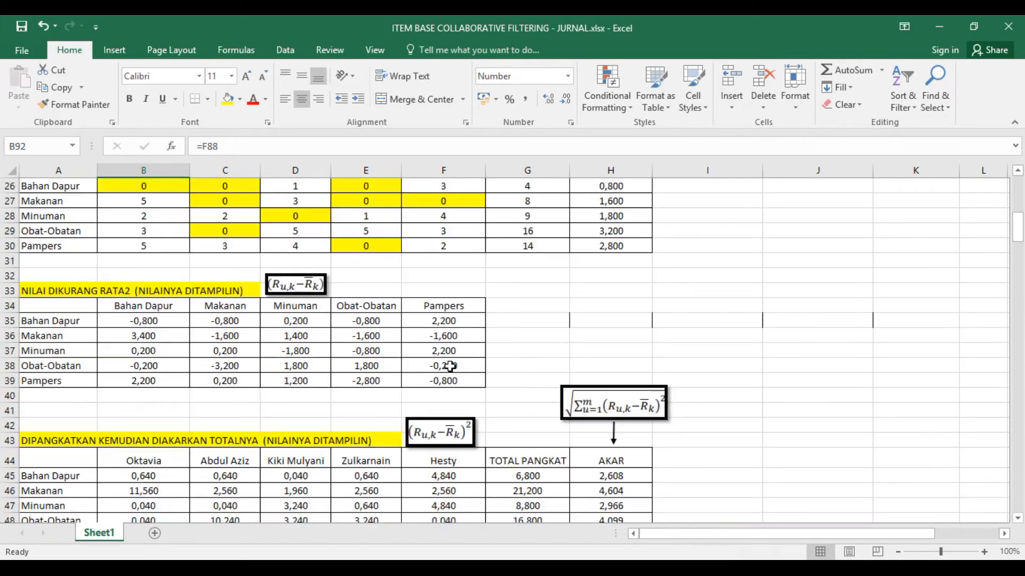
left_click(143, 319)
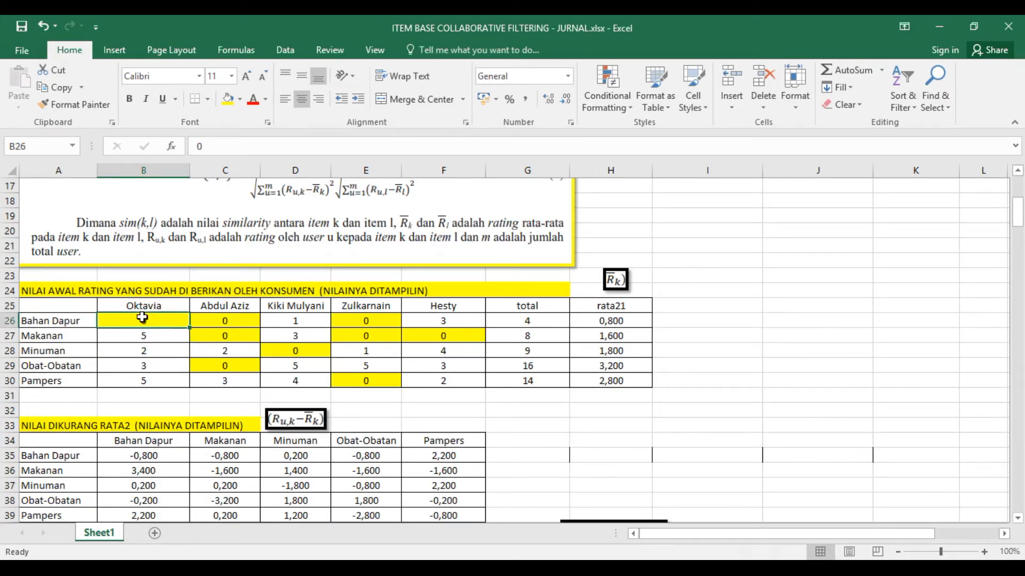
left_click(630, 324)
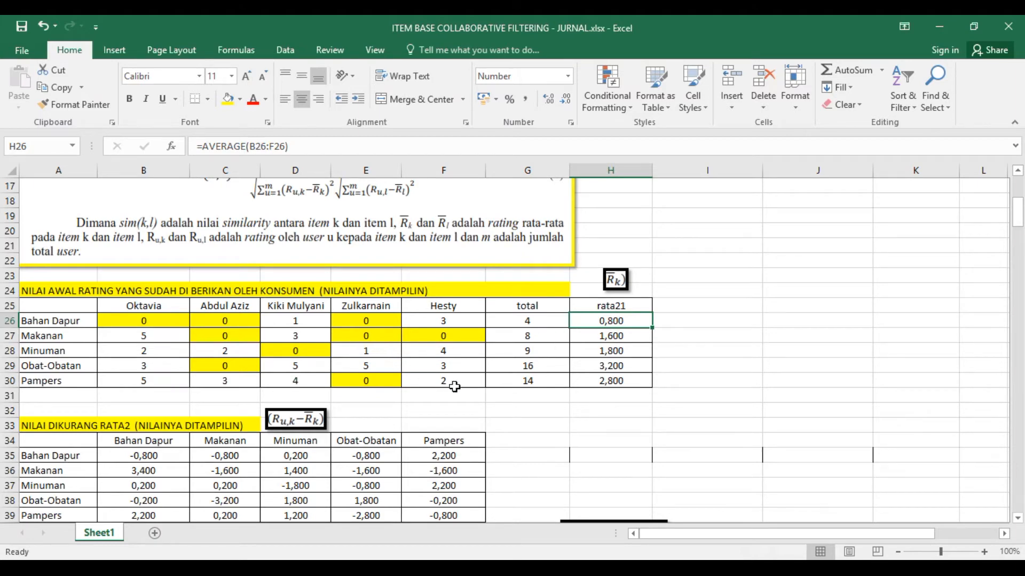
scroll(343, 399, "down", 1)
scroll(224, 435, "down", 1)
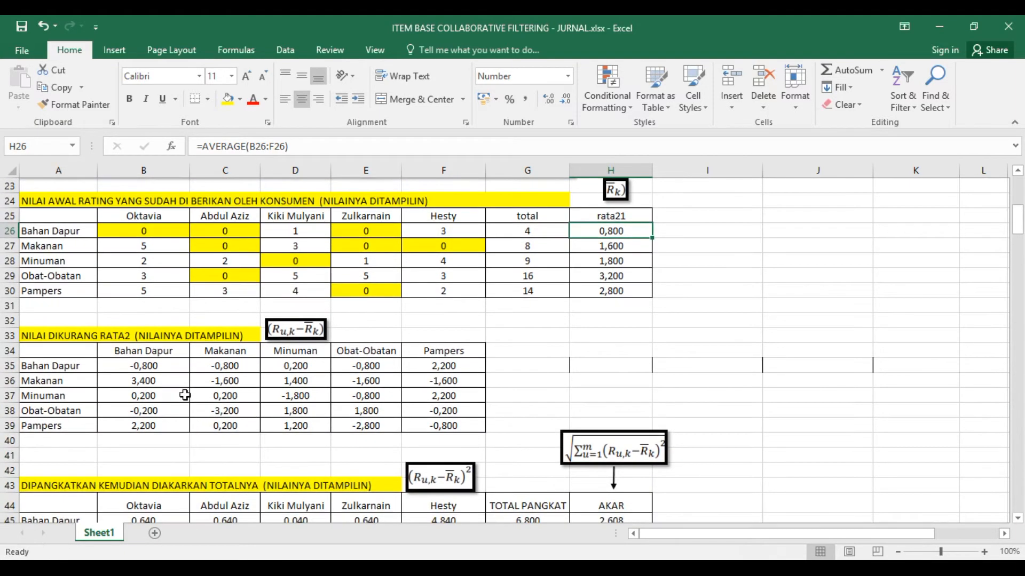
left_click(158, 369)
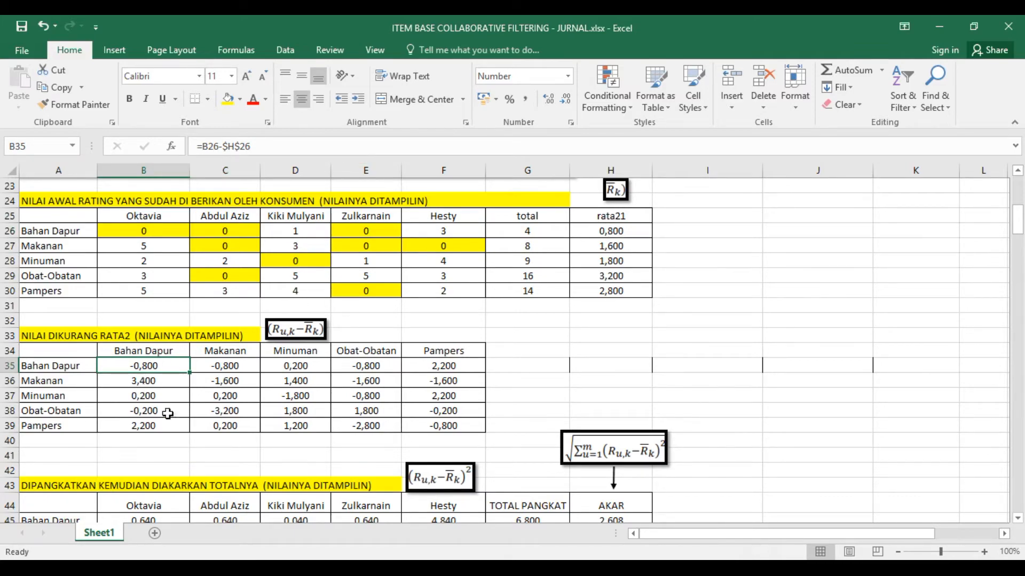
- Review the calculation sequence from the squared deviations through the product and root product matrices to the similarity matrix
scroll(157, 407, "down", 4)
left_click(156, 368)
scroll(157, 368, "down", 3)
left_click(160, 336)
scroll(166, 373, "down", 4)
scroll(179, 418, "down", 7)
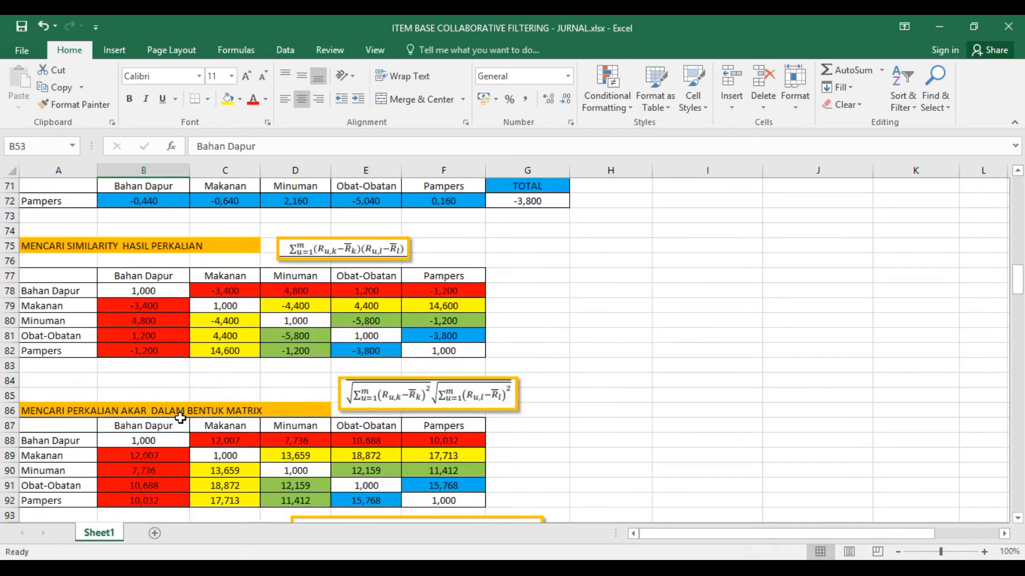
scroll(181, 418, "down", 2)
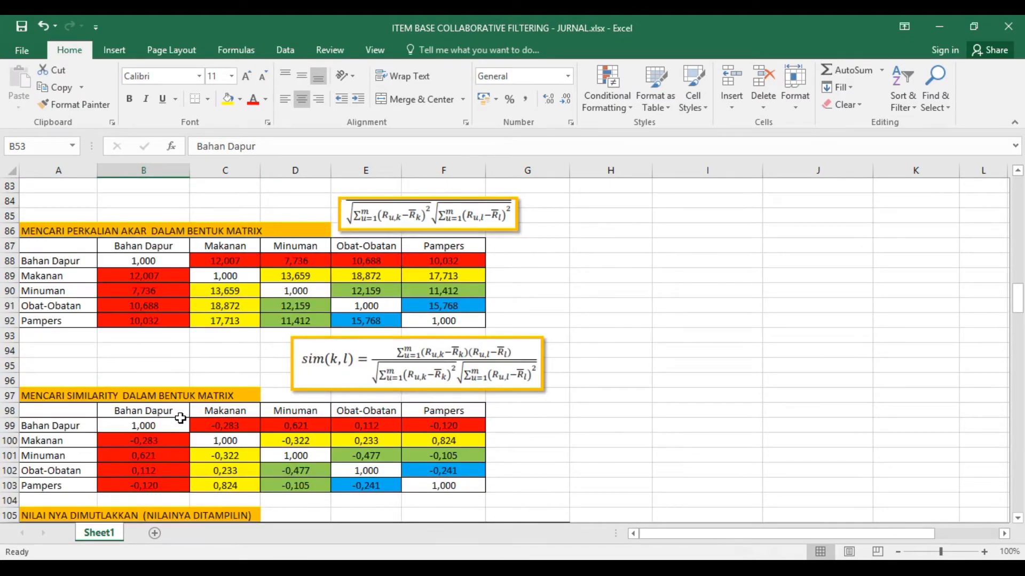
scroll(180, 418, "down", 3)
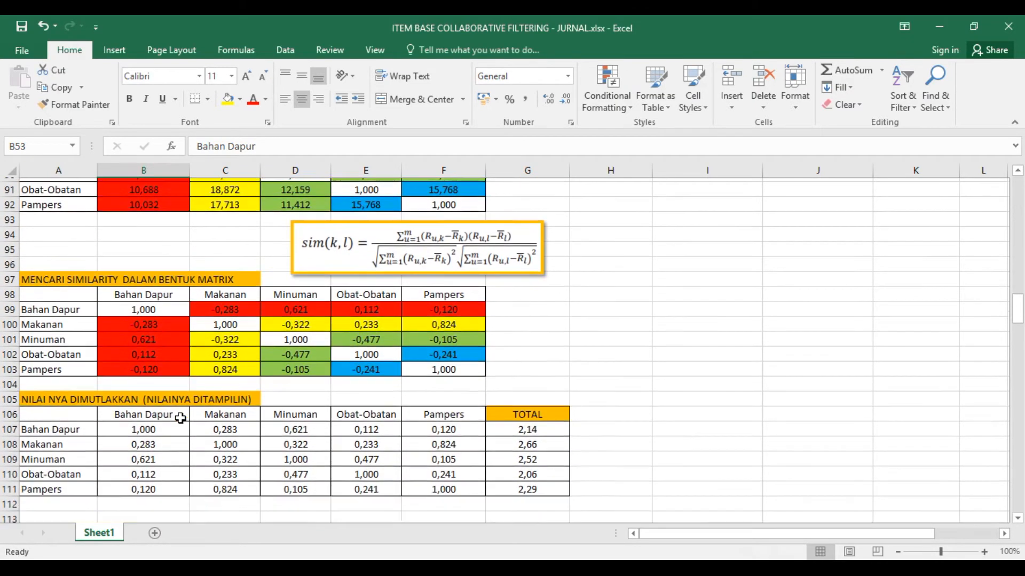
- Examine the similarity link in B101 and the absolute-value formulas in B107, B108 and B111
left_click(144, 323)
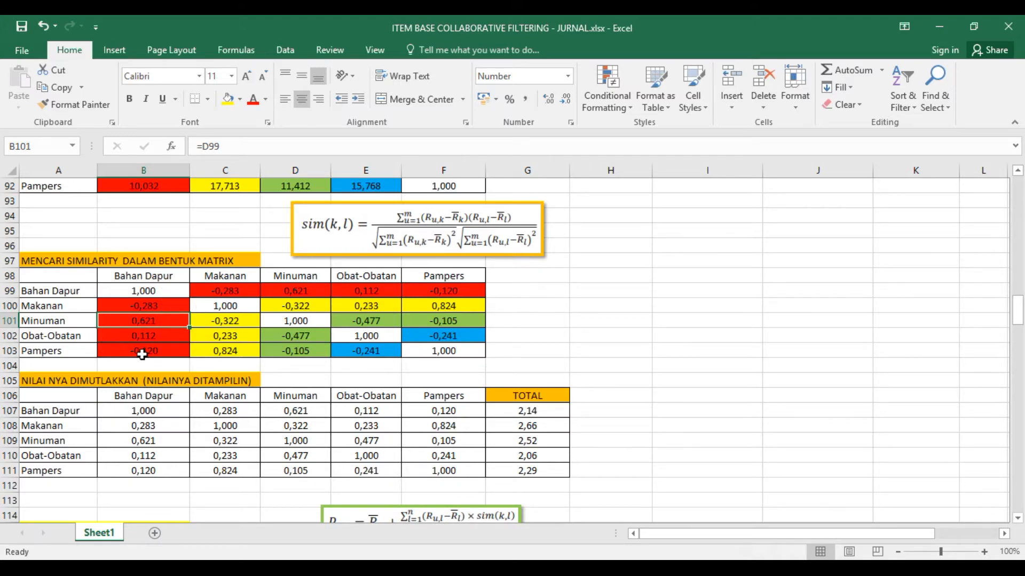
scroll(149, 355, "down", 1)
scroll(154, 355, "down", 2)
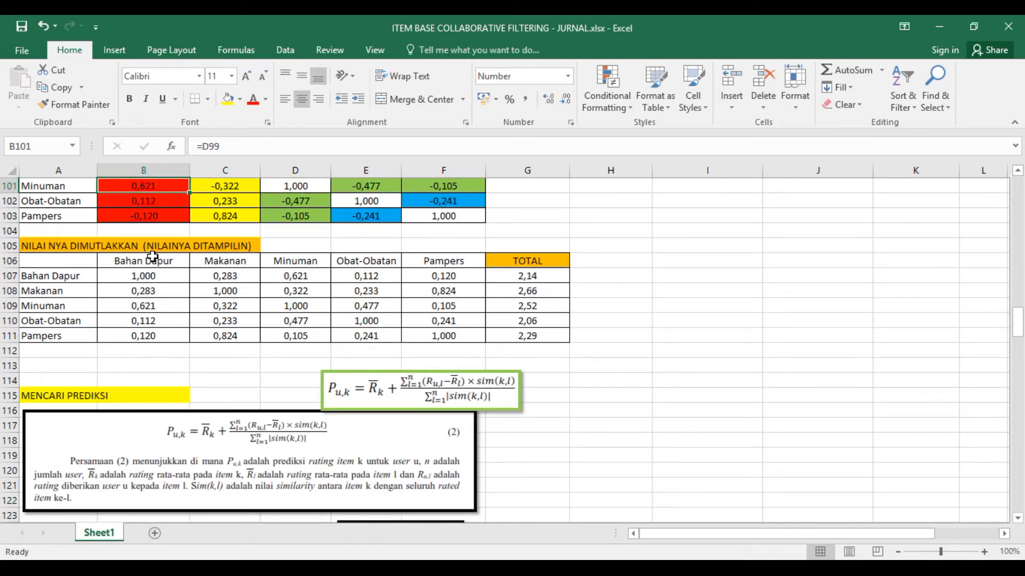
scroll(152, 257, "up", 2)
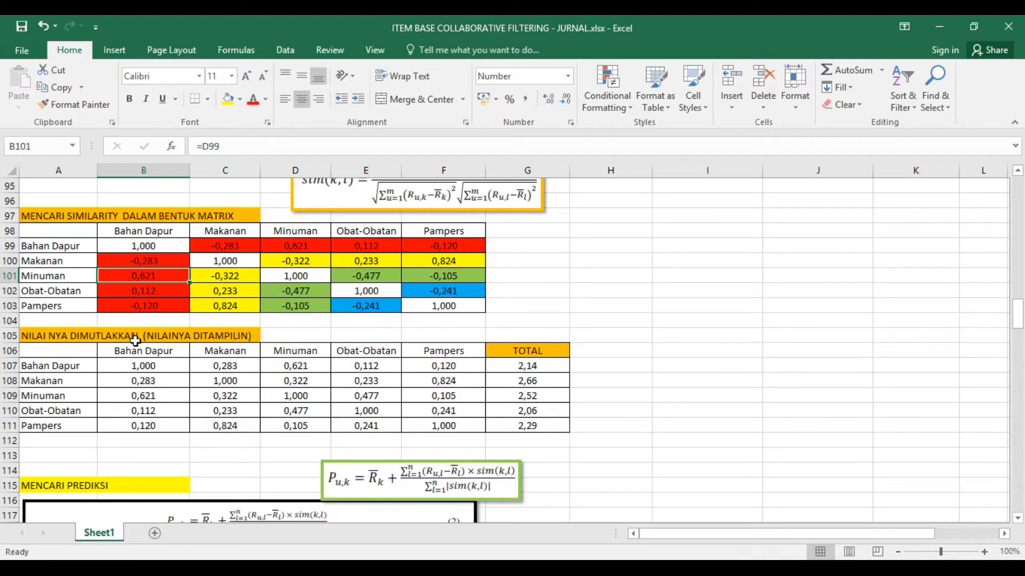
left_click(151, 368)
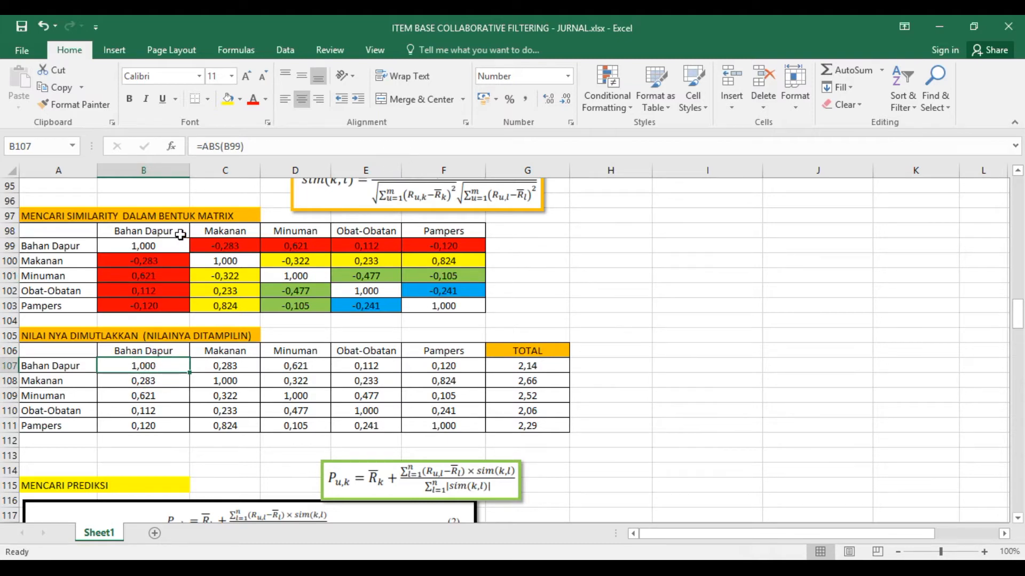
left_click(147, 381)
left_click(153, 427)
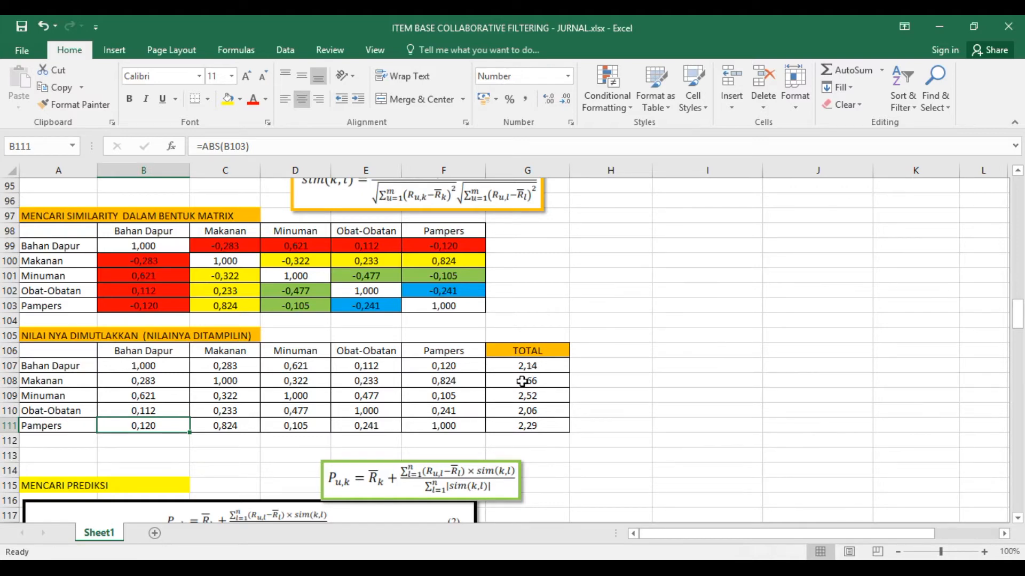
- Examine the prediction formula under MENCARI PREDIKSI and the Bahan Dapur multiplication table below it, leaving the formula picture deselected
scroll(522, 381, "down", 3)
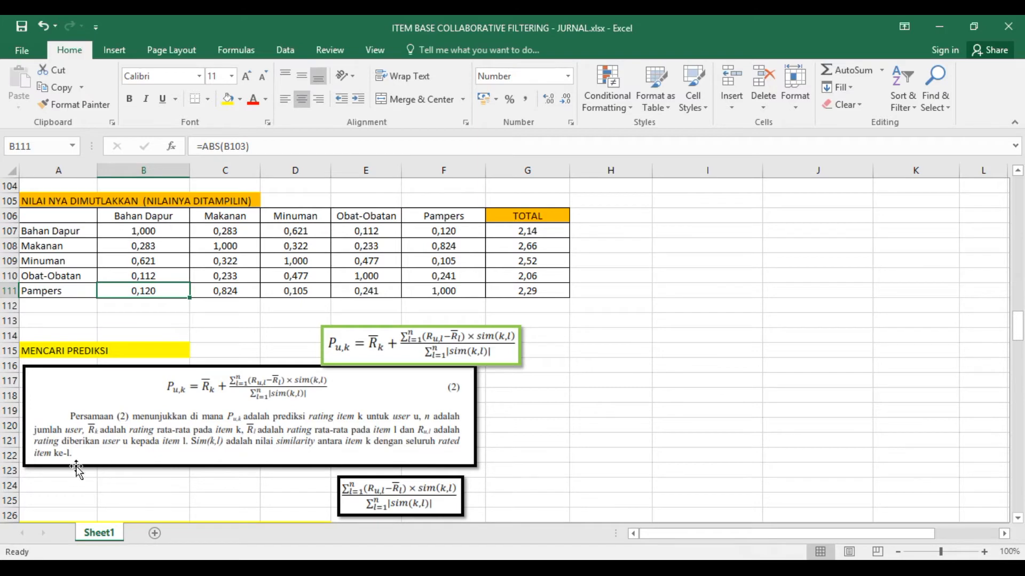
scroll(76, 469, "down", 2)
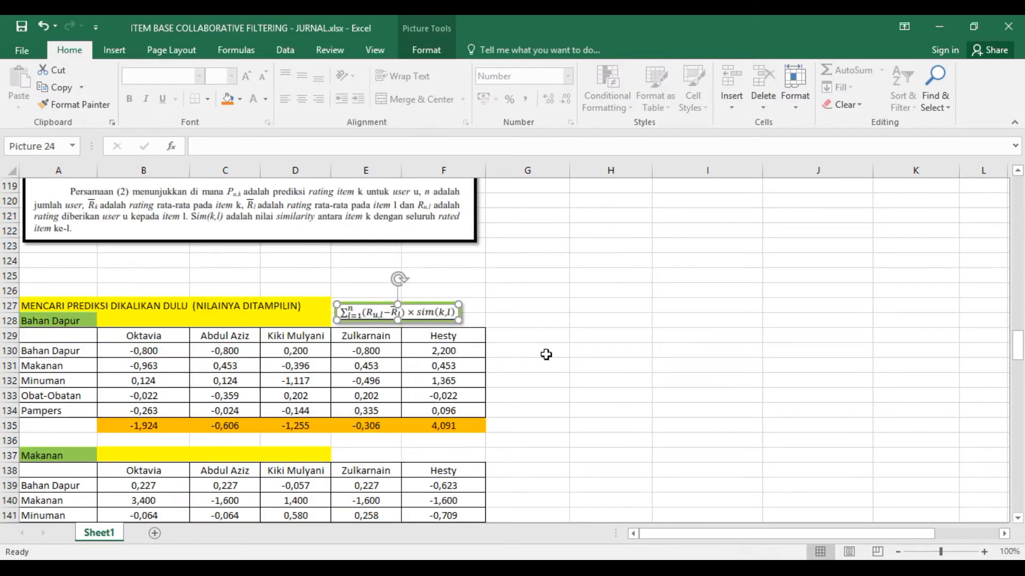
scroll(544, 354, "up", 1)
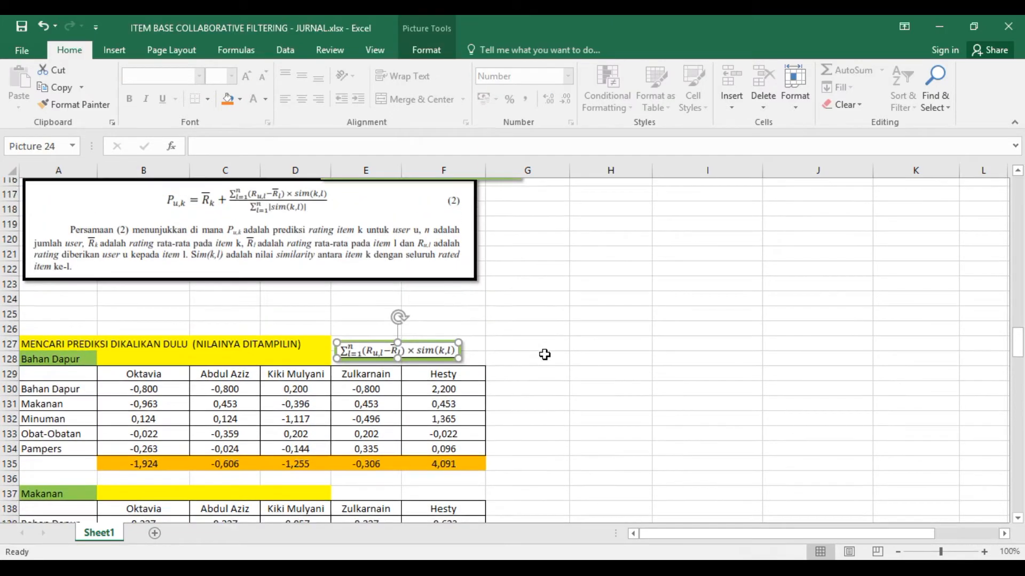
scroll(544, 354, "up", 1)
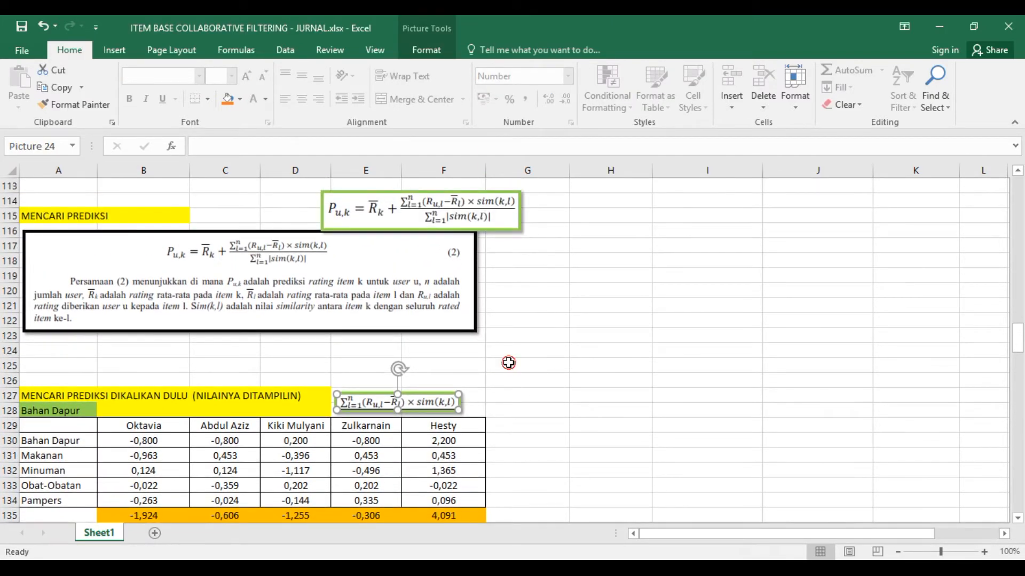
left_click(509, 363)
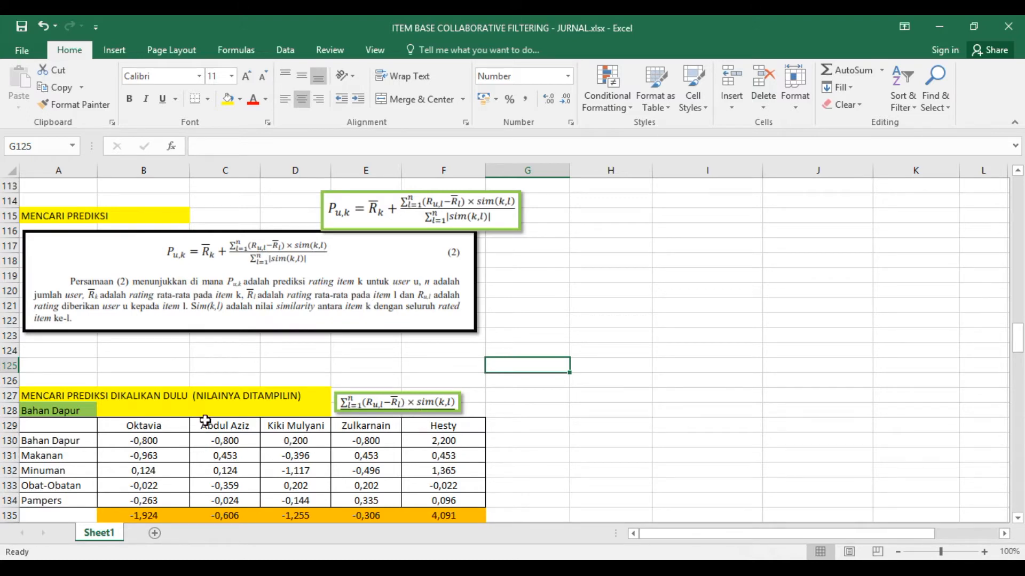
- Examine the multiplication formula in B130 and trace its references to the mean deviation in B35 and the similarity in B99
left_click(157, 440)
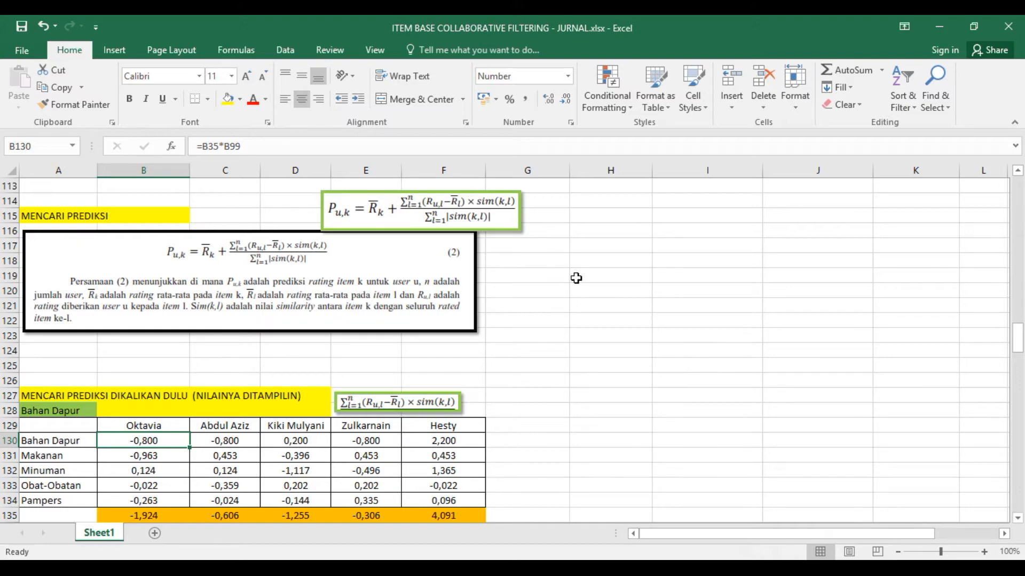
left_click_drag(1016, 322, 985, 217)
scroll(224, 363, "down", 6)
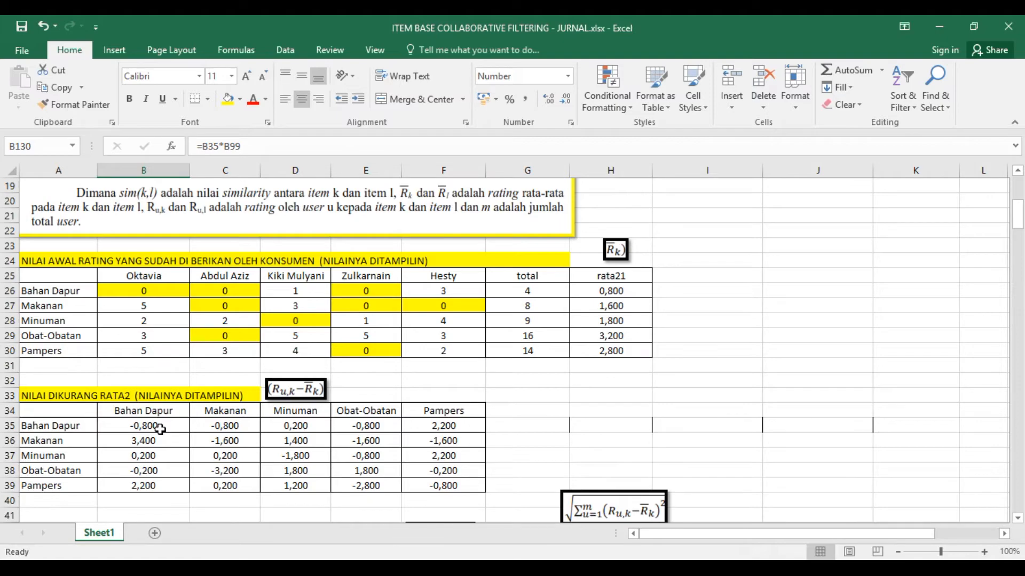
scroll(160, 430, "down", 15)
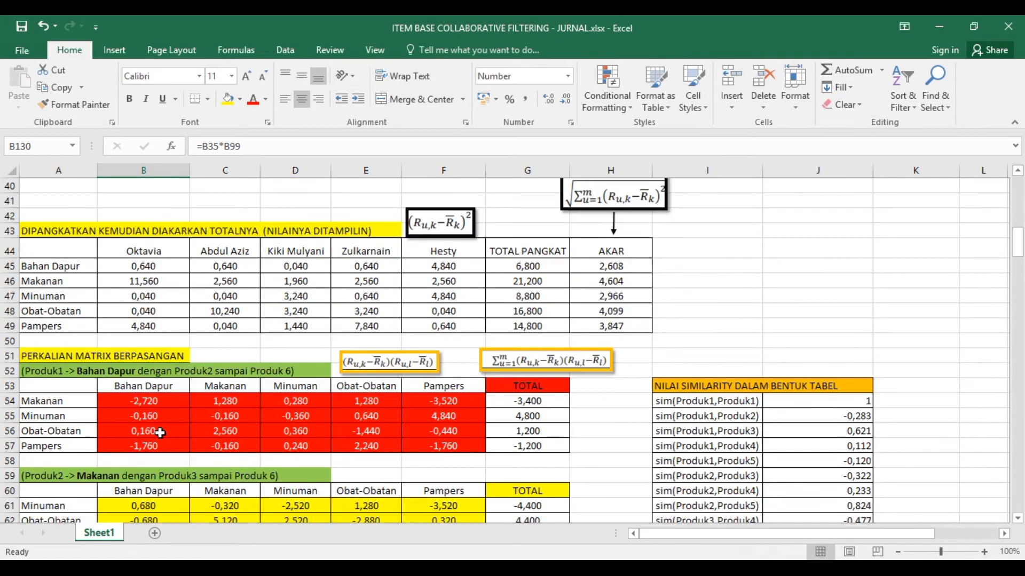
scroll(160, 434, "down", 13)
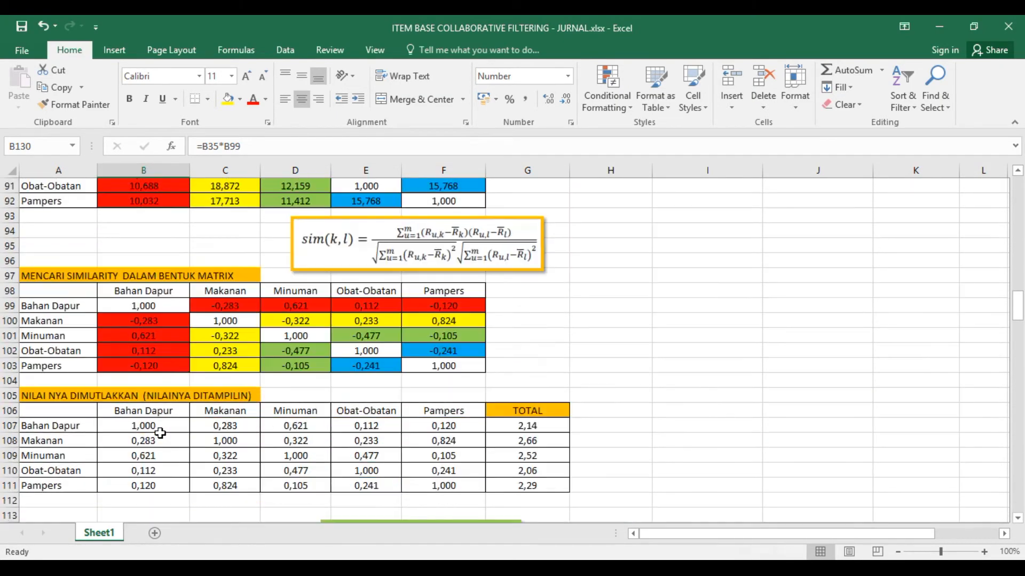
scroll(160, 434, "down", 5)
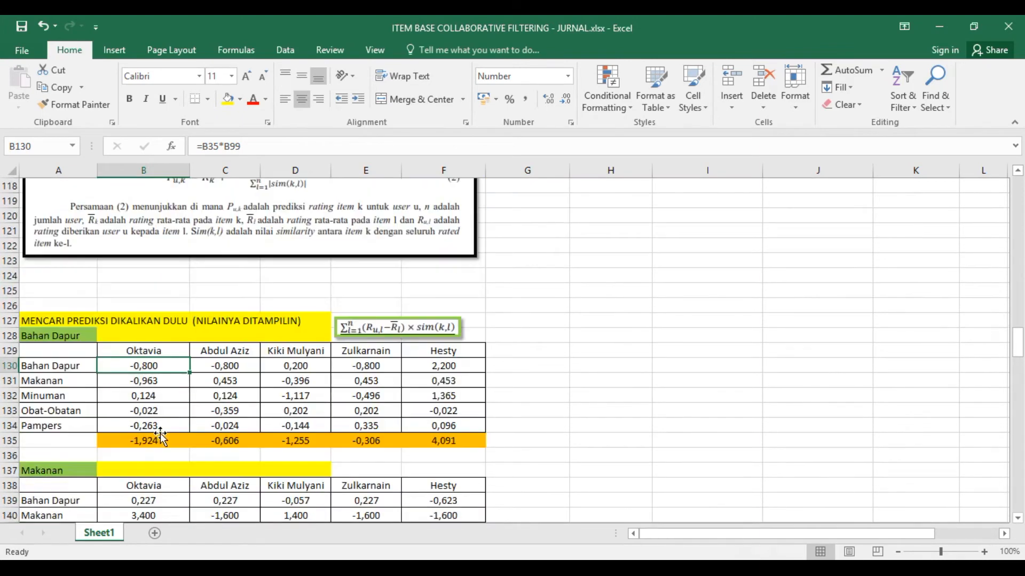
scroll(160, 435, "down", 3)
scroll(160, 435, "up", 2)
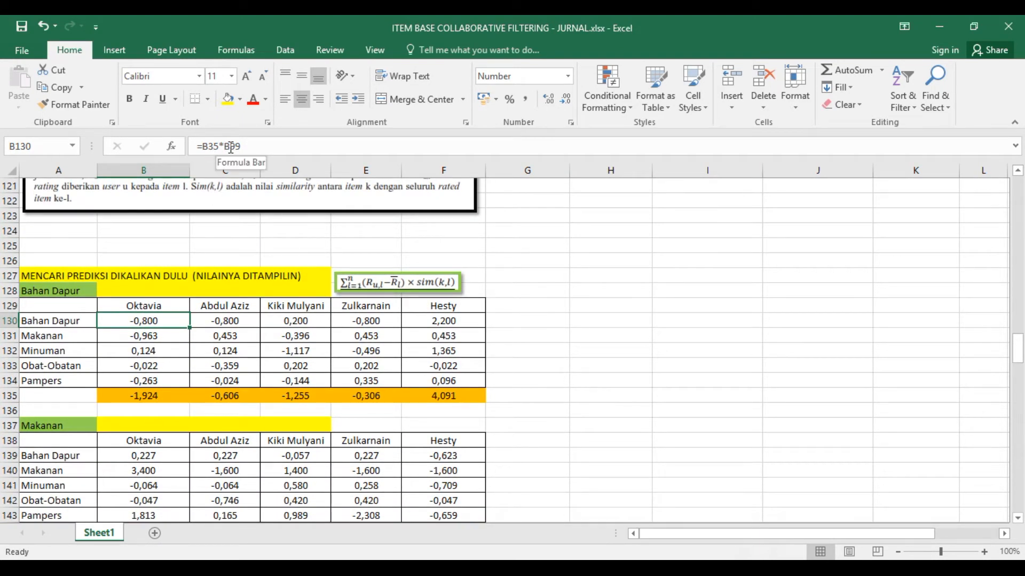
scroll(165, 330, "up", 2)
scroll(165, 330, "up", 8)
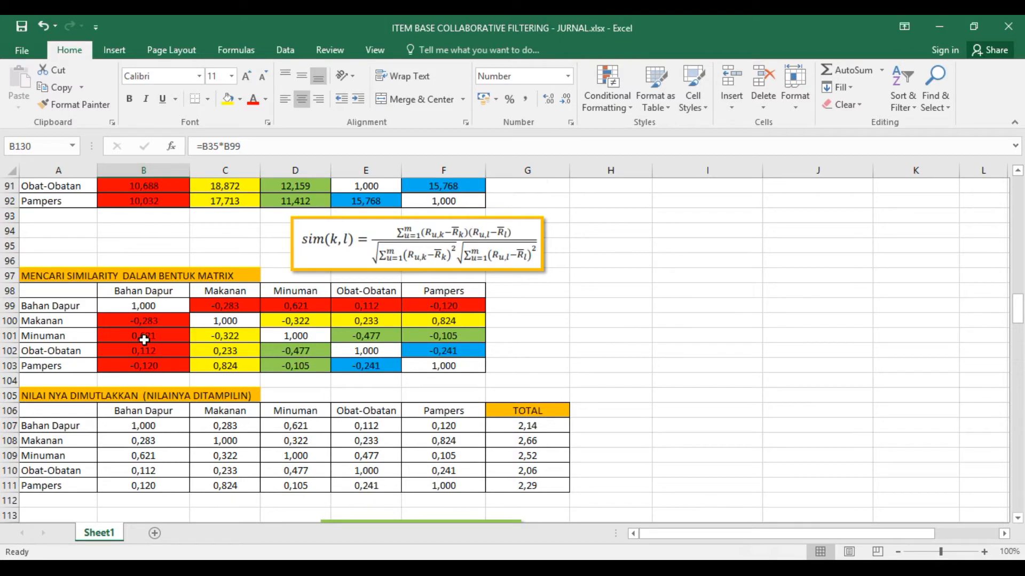
scroll(144, 342, "down", 8)
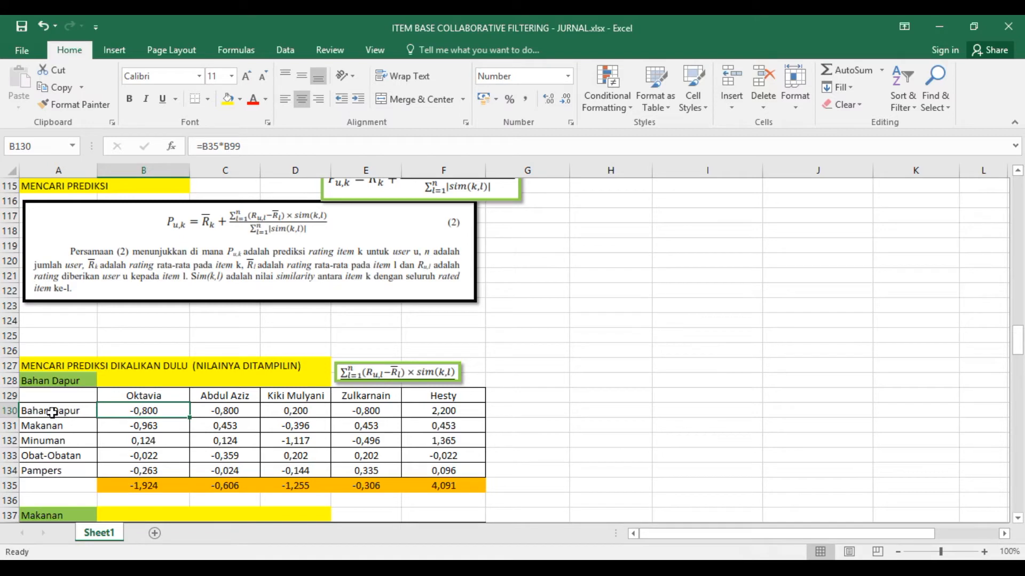
- Hide row 130 of the Bahan Dapur prediction table and unhide it again
right_click(10, 411)
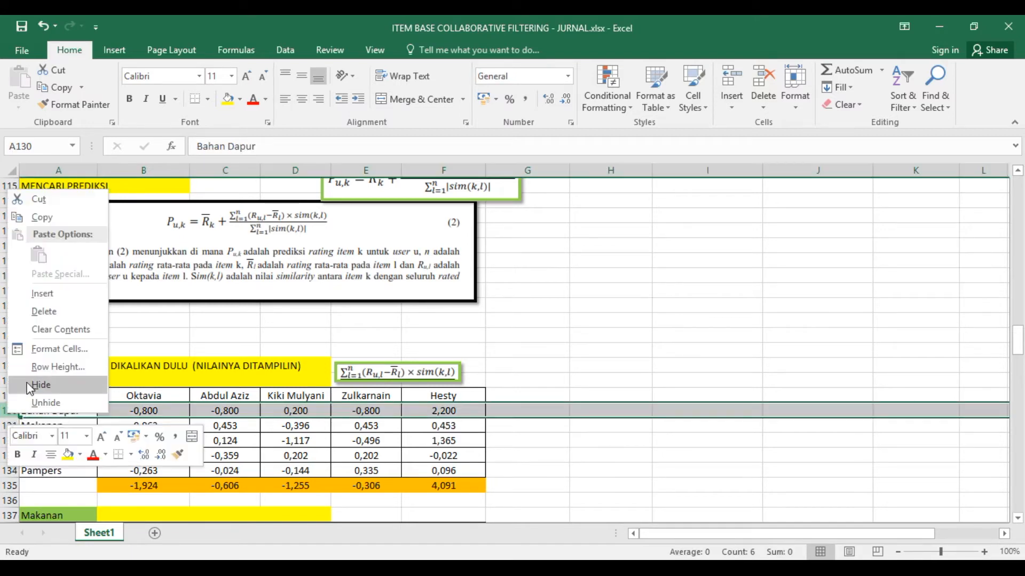
left_click(49, 385)
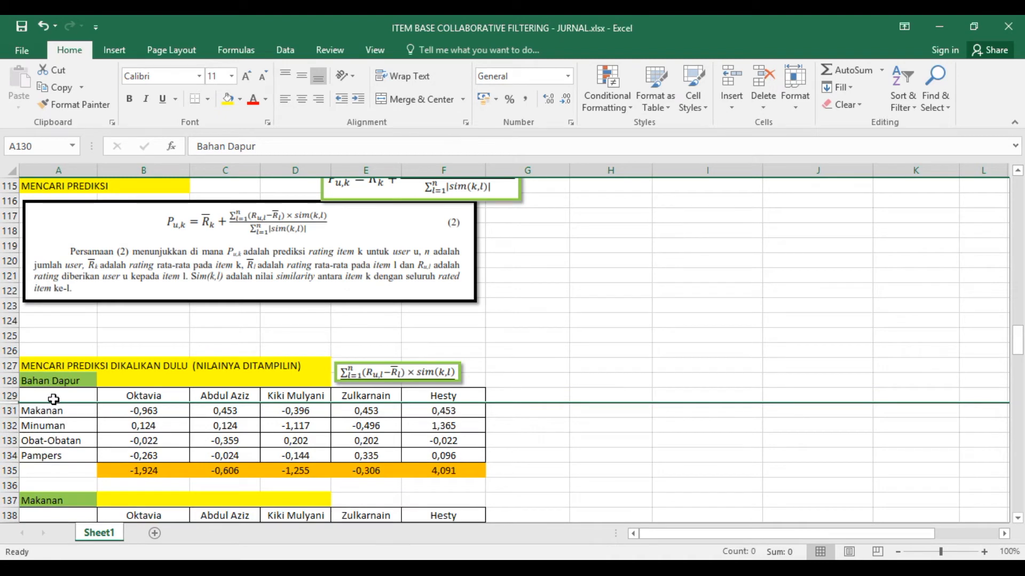
left_click(12, 396)
left_click_drag(13, 396, 13, 427)
right_click(12, 415)
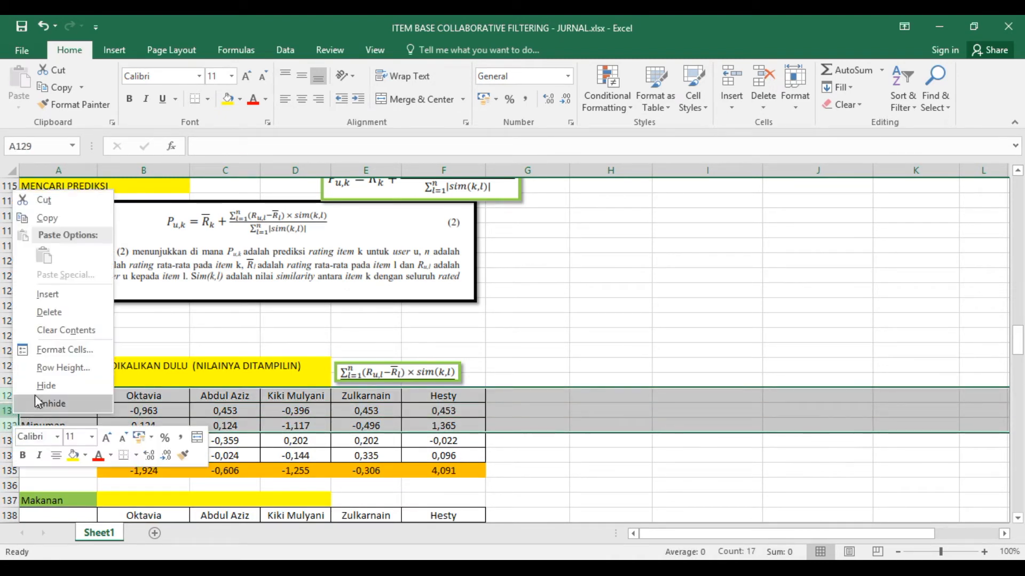
left_click(52, 404)
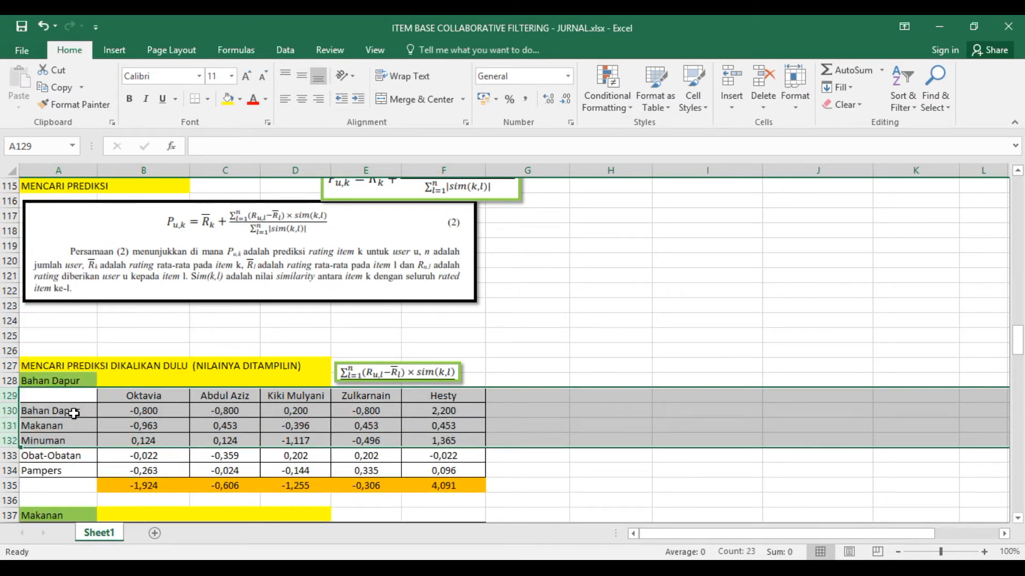
left_click(74, 414)
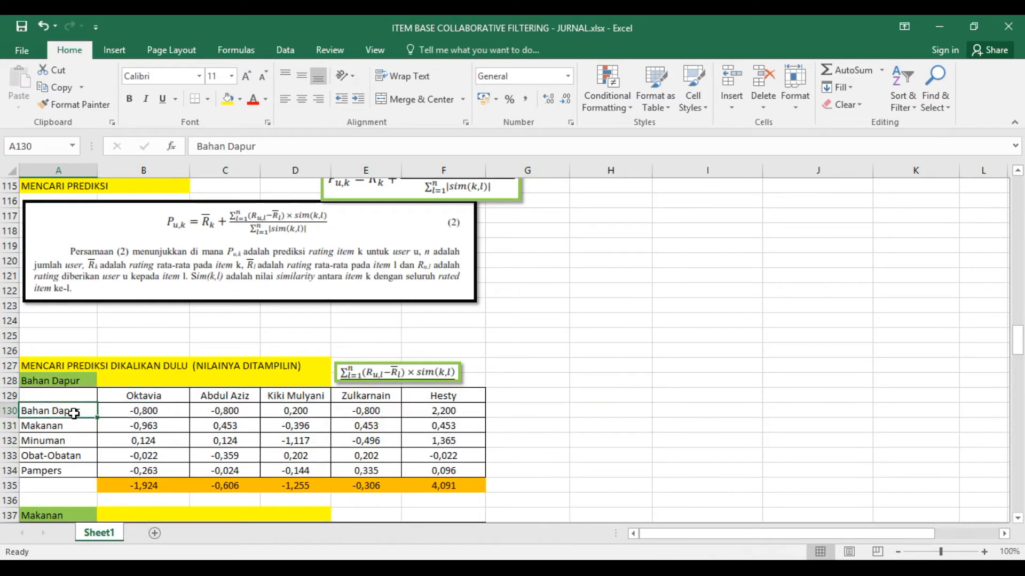
- Compare the formula in B130 with the summation formula picture above the Bahan Dapur table and check the heading in B129
left_click(149, 414)
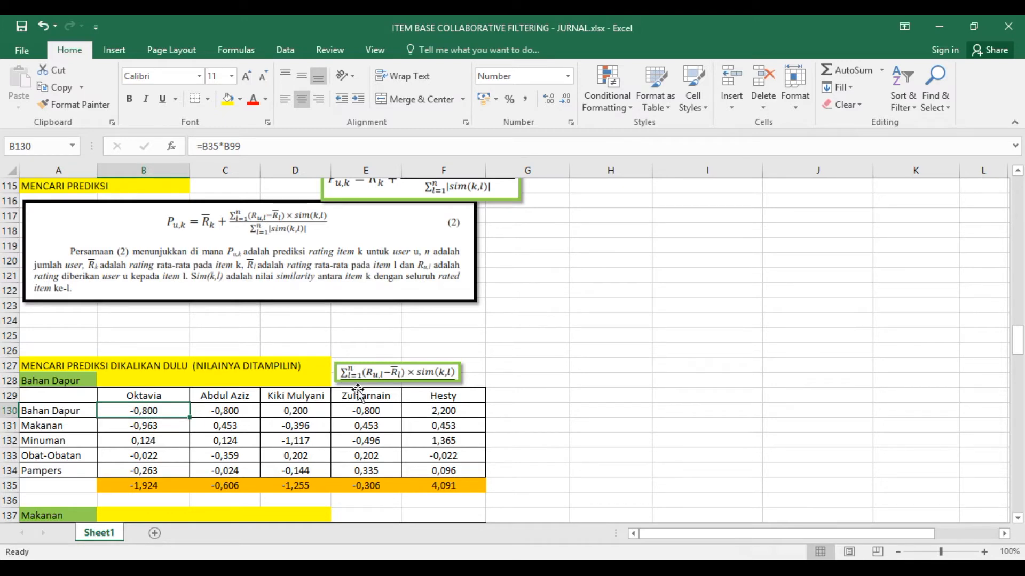
left_click(413, 373)
scroll(430, 389, "down", 2)
scroll(176, 395, "up", 1)
scroll(179, 401, "down", 1)
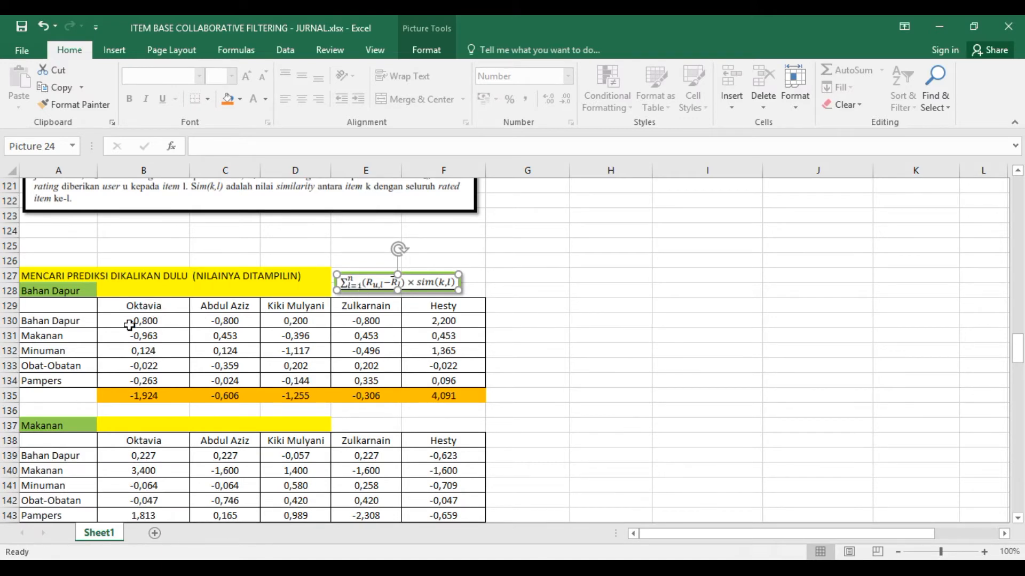
left_click(140, 308)
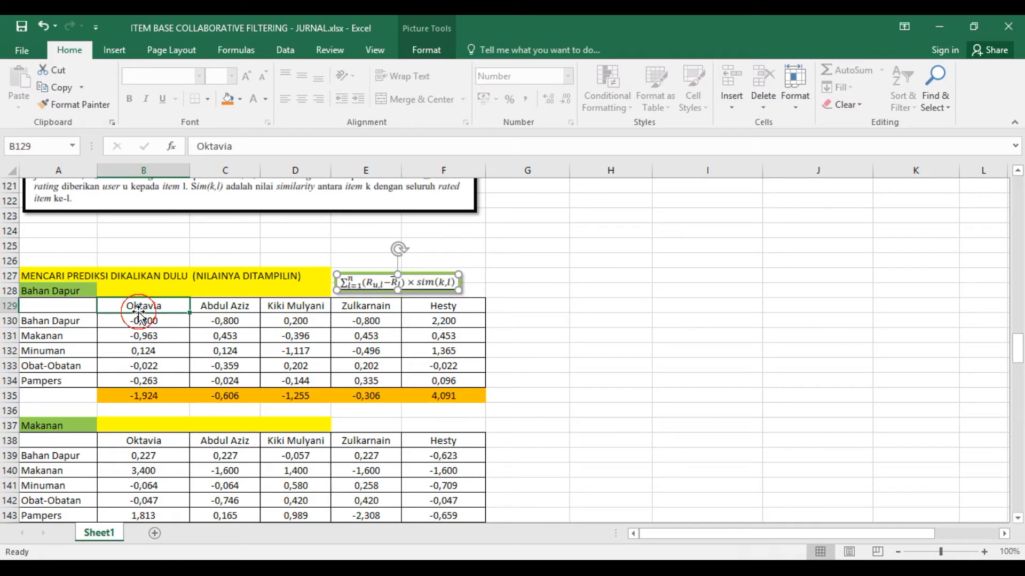
- Review the row and column headings of the Bahan Dapur pairwise multiplication matrix for comparison with the prediction table
scroll(139, 310, "up", 9)
scroll(171, 376, "up", 11)
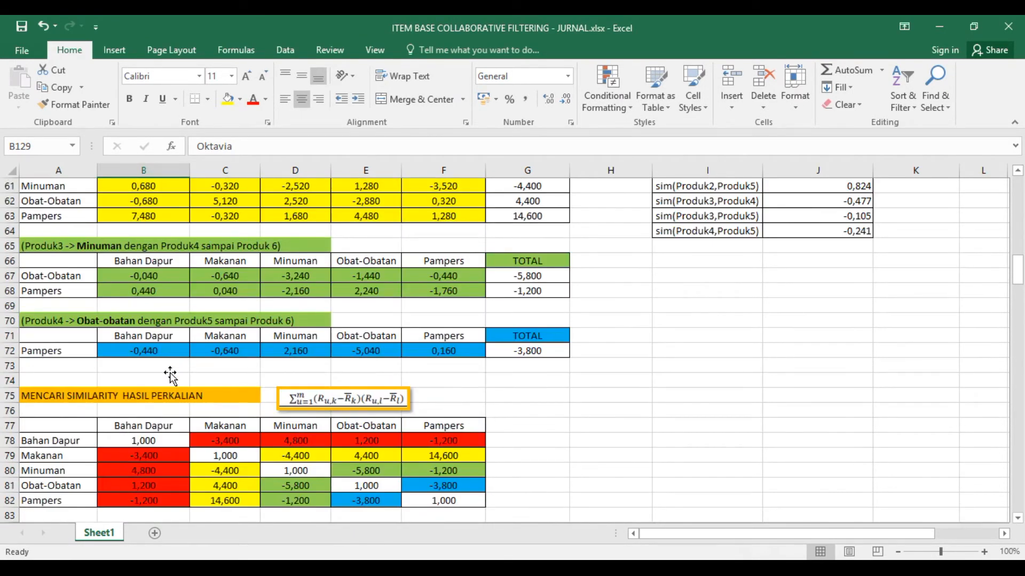
scroll(170, 377, "up", 6)
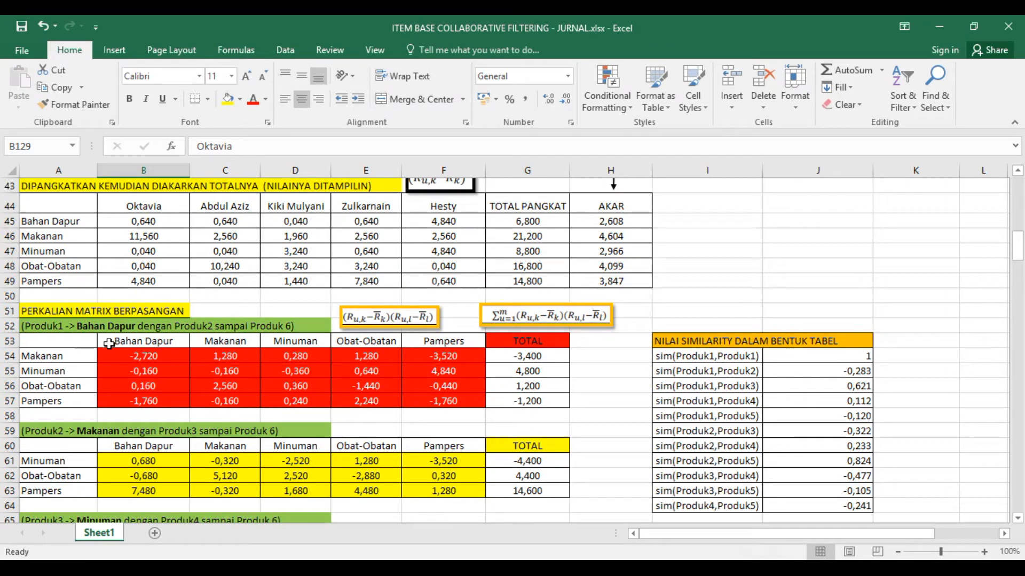
left_click(128, 343)
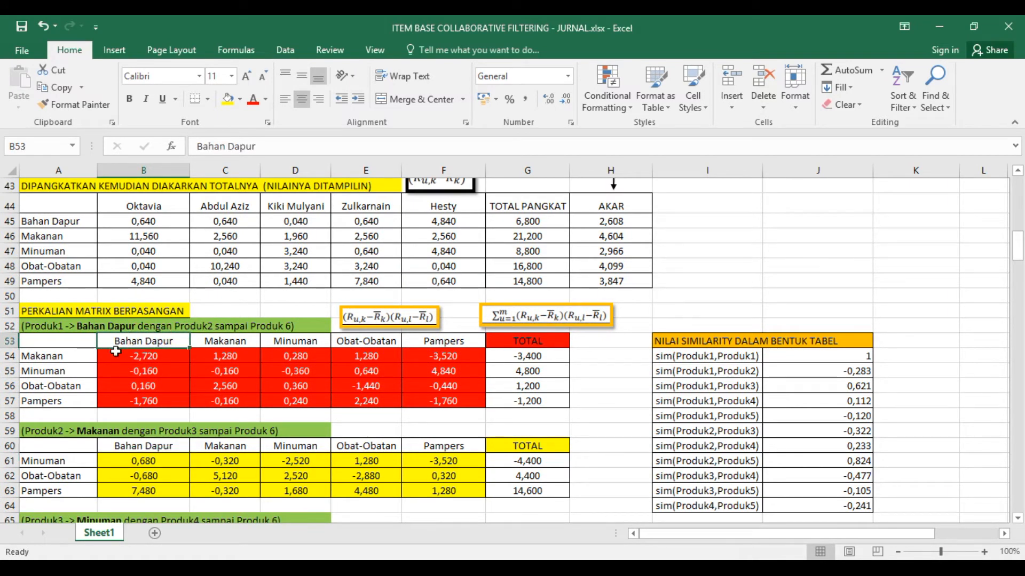
left_click(59, 356)
left_click(229, 342)
left_click(48, 364)
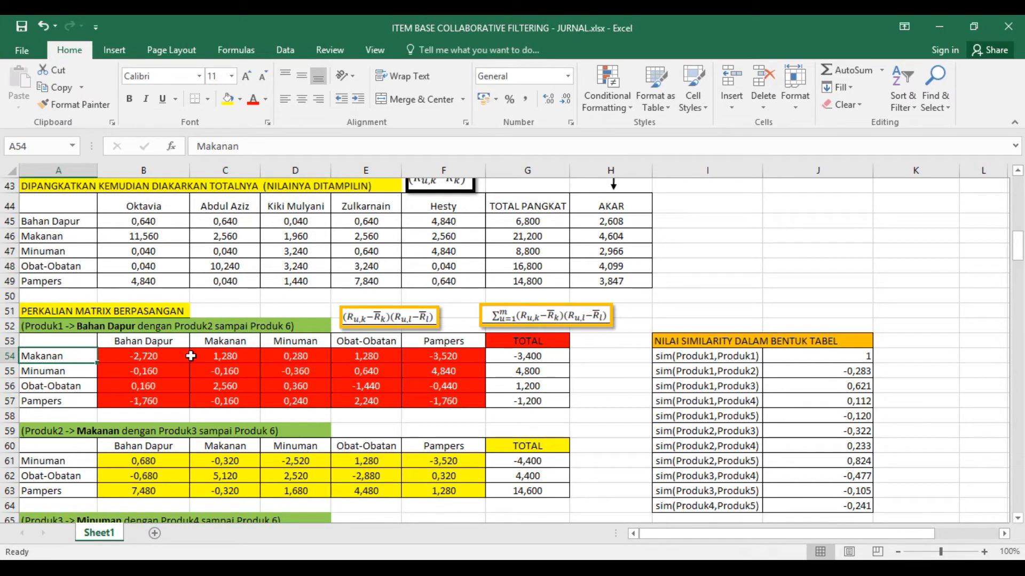
scroll(130, 376, "down", 2)
scroll(130, 377, "up", 2)
scroll(138, 381, "down", 5)
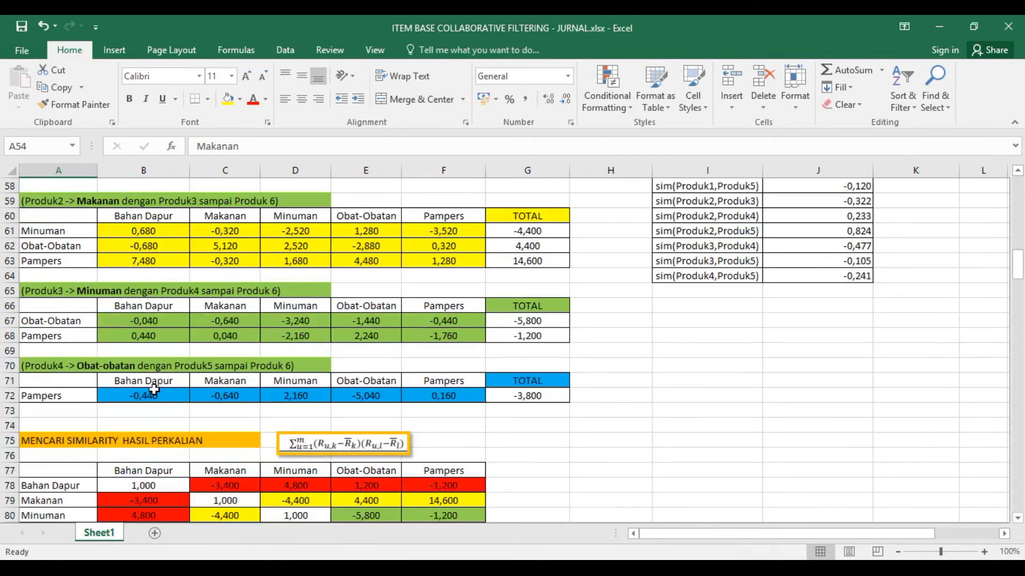
scroll(154, 390, "down", 10)
scroll(154, 389, "down", 11)
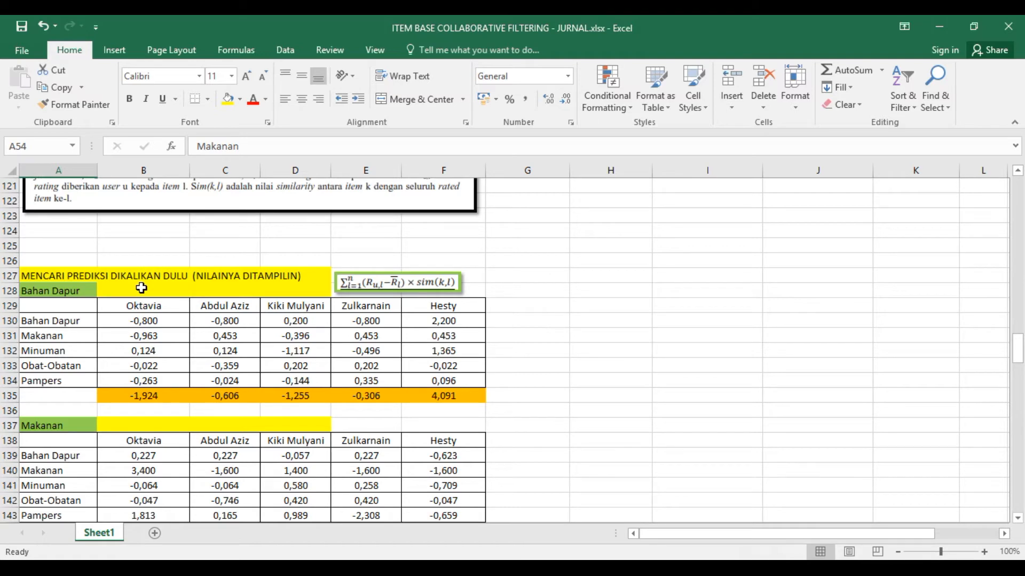
- Review the customer headings in B129:F129, the formula in B130 and the Bahan Dapur label in A128
left_click(133, 305)
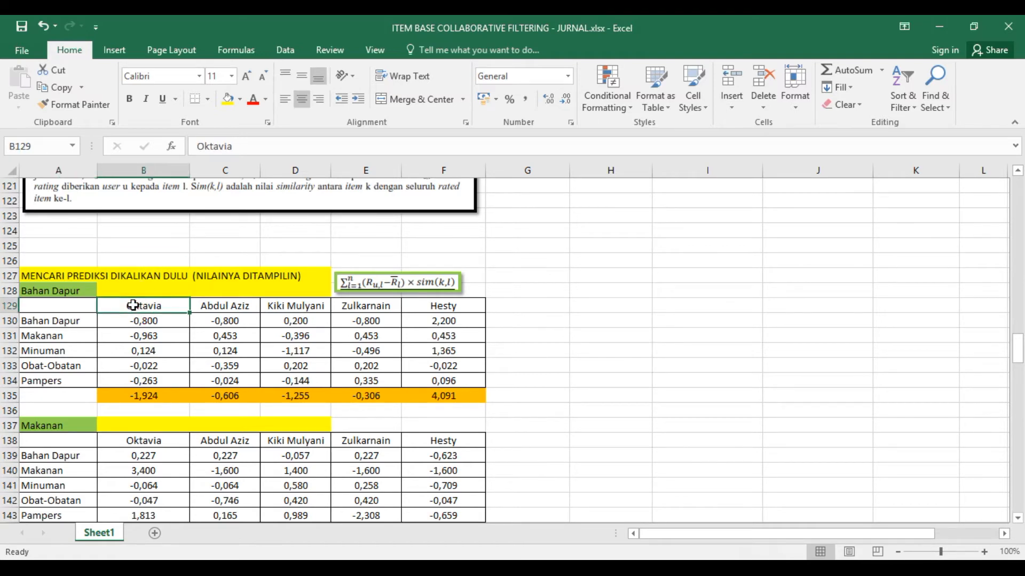
left_click(235, 306)
left_click(293, 305)
left_click(359, 305)
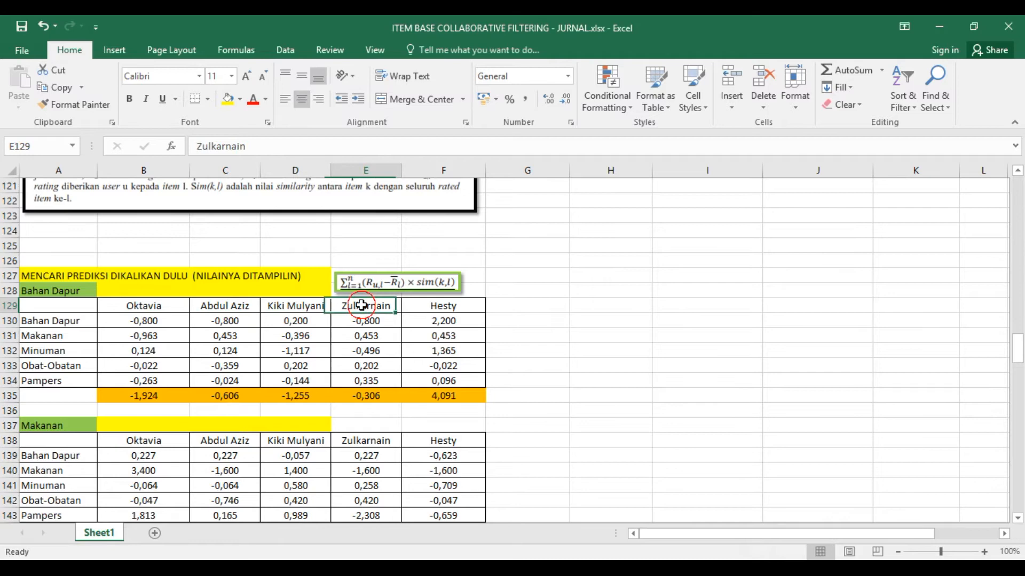
left_click(437, 305)
left_click(143, 322)
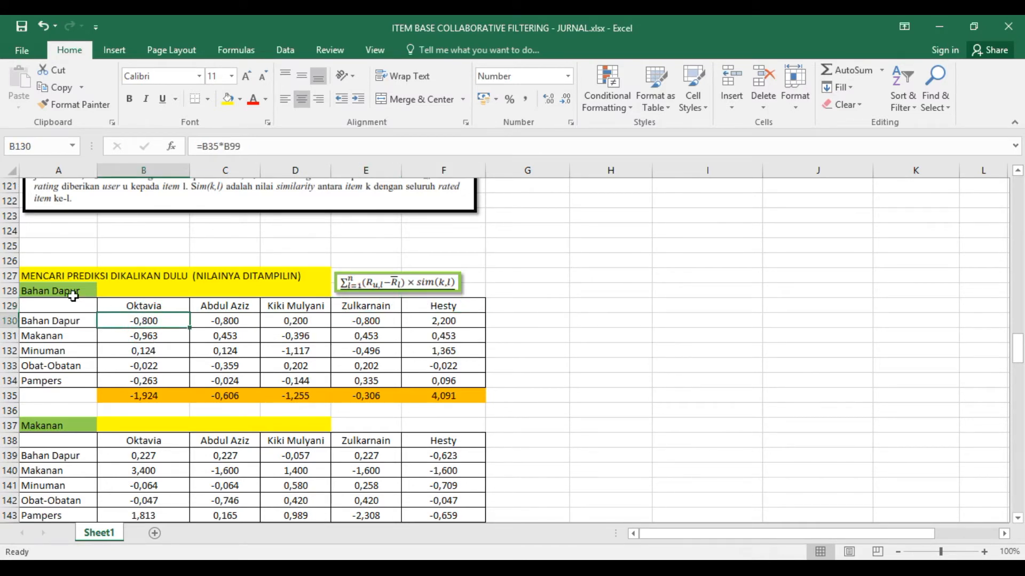
left_click(73, 296)
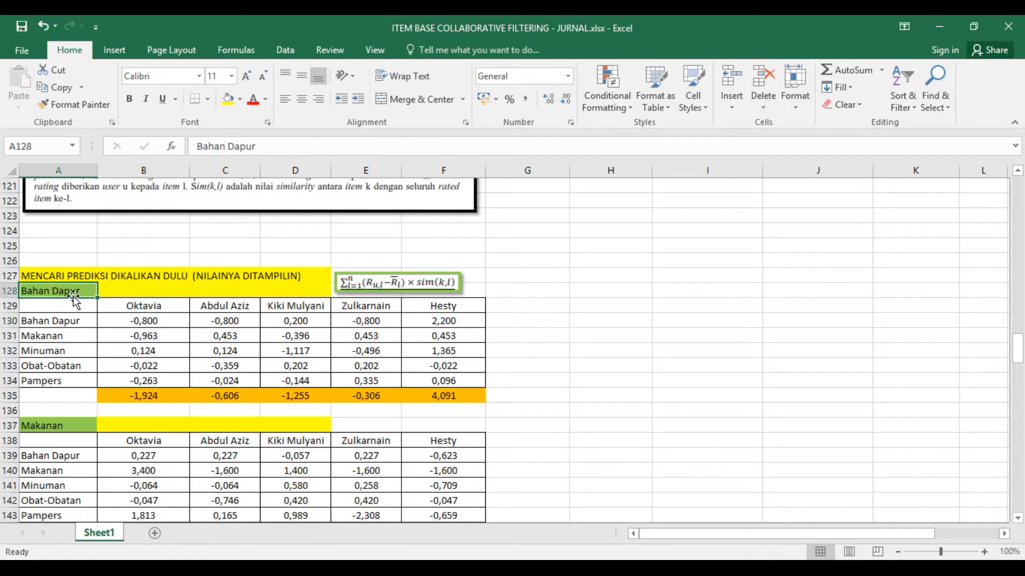
left_click(146, 308)
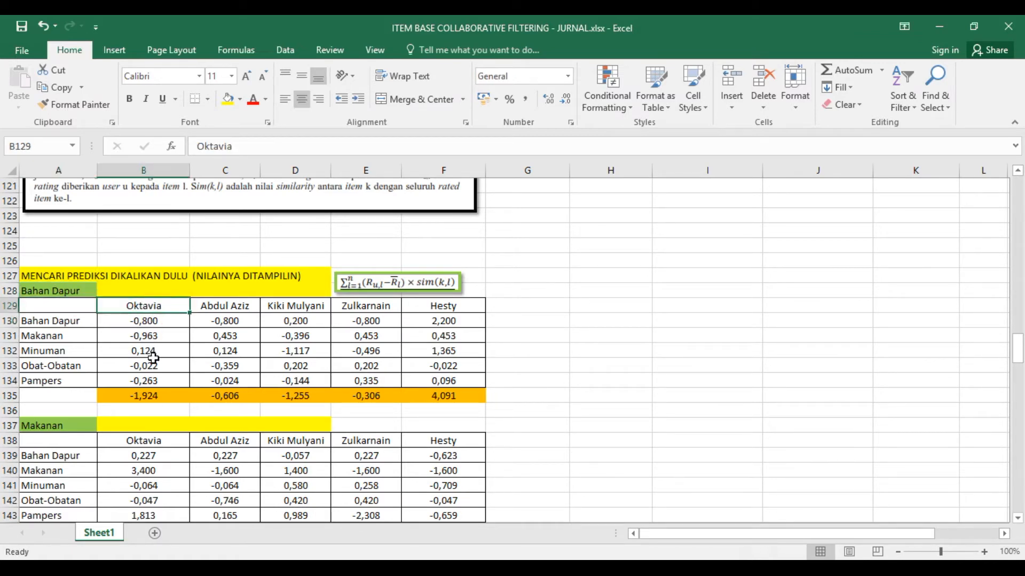
- Examine the SUM formulas in B135:F135 that total each customer's column in the Bahan Dapur table
left_click(155, 392)
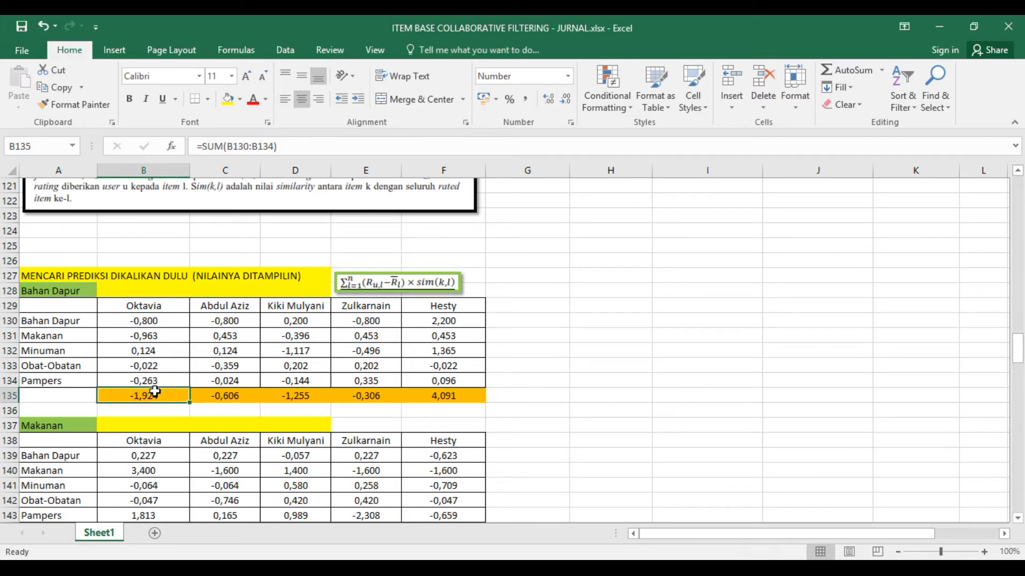
left_click(222, 395)
left_click(291, 395)
left_click(369, 396)
left_click(436, 395)
- Check the SUM formula in B144 and compare the multiplication formulas in B130 and B139
scroll(436, 396, "down", 3)
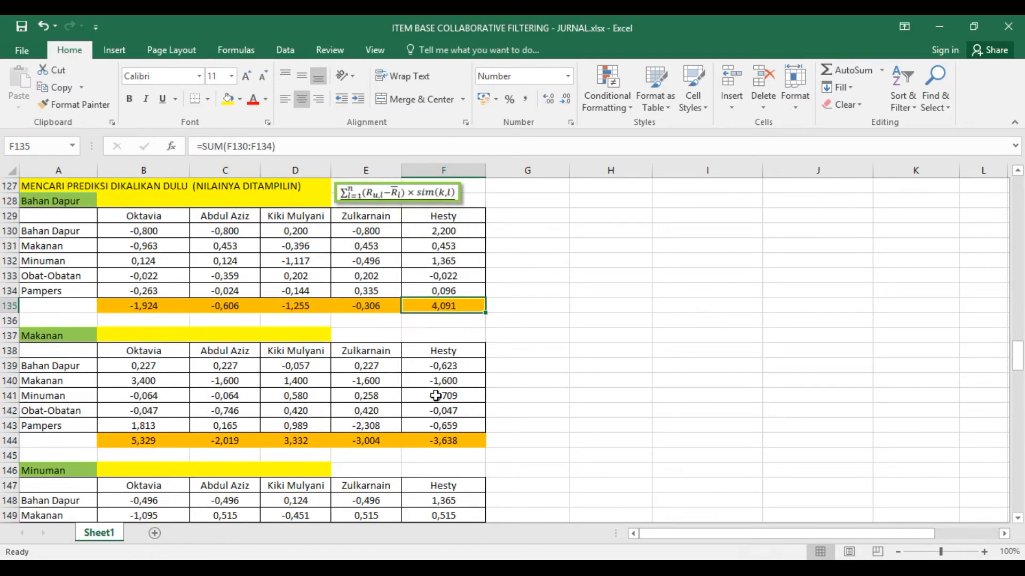
left_click(148, 396)
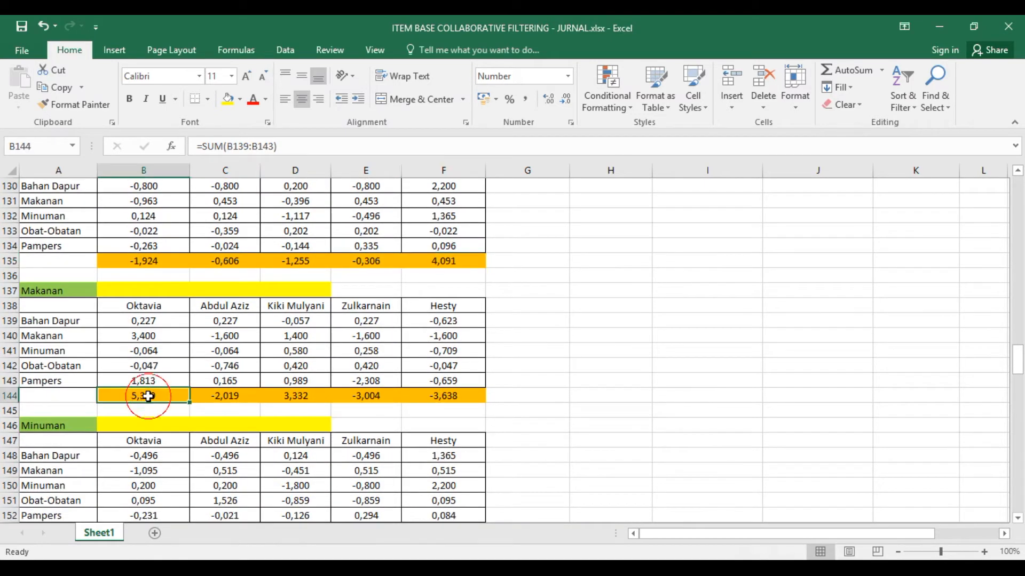
scroll(161, 333, "up", 2)
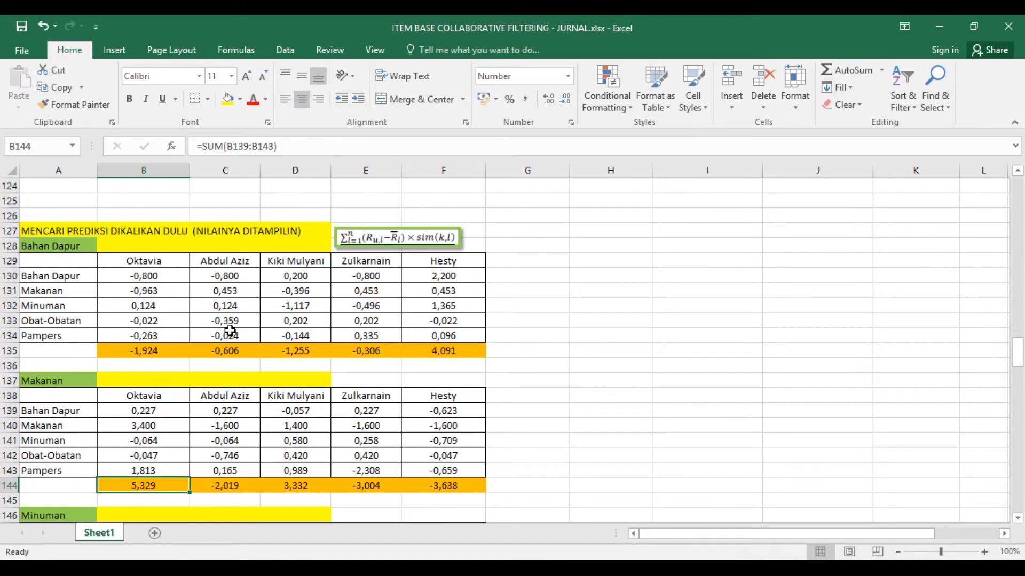
left_click(154, 280)
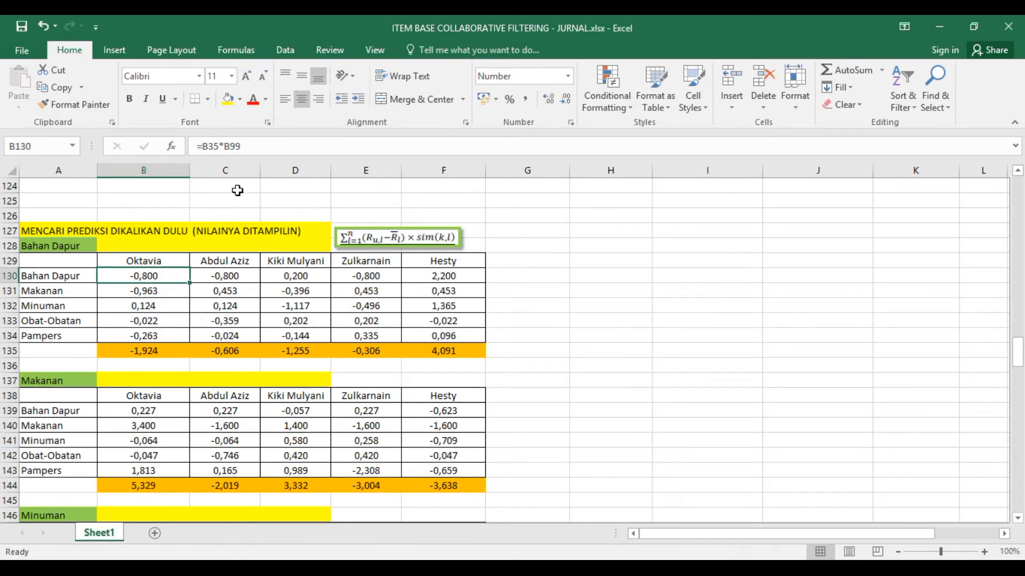
scroll(154, 372, "down", 1)
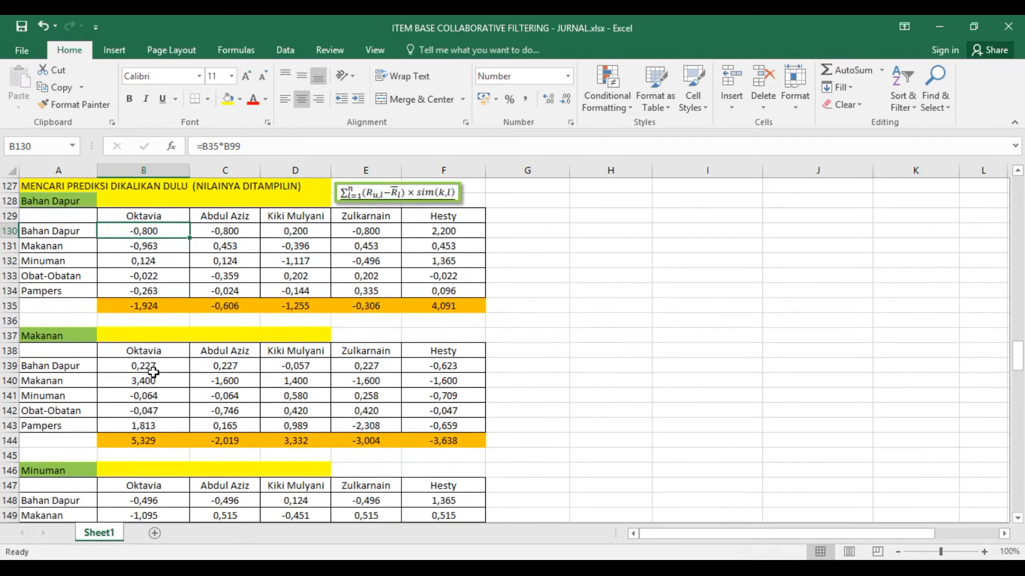
left_click(149, 368)
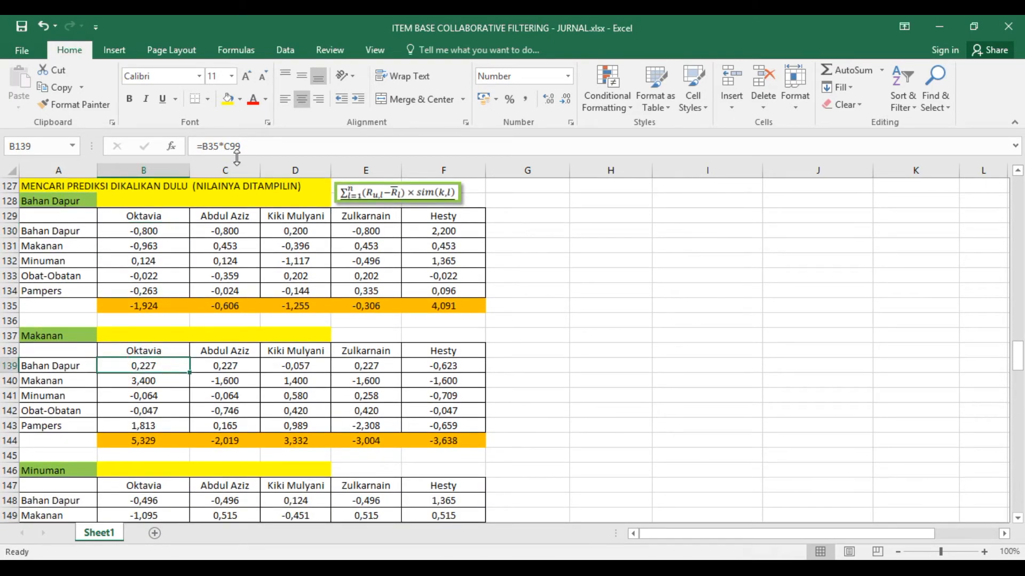
- Compare the formula in B139 with the similarity matrix and check the neighbouring formula in C139 of the Makanan table
scroll(187, 299, "up", 8)
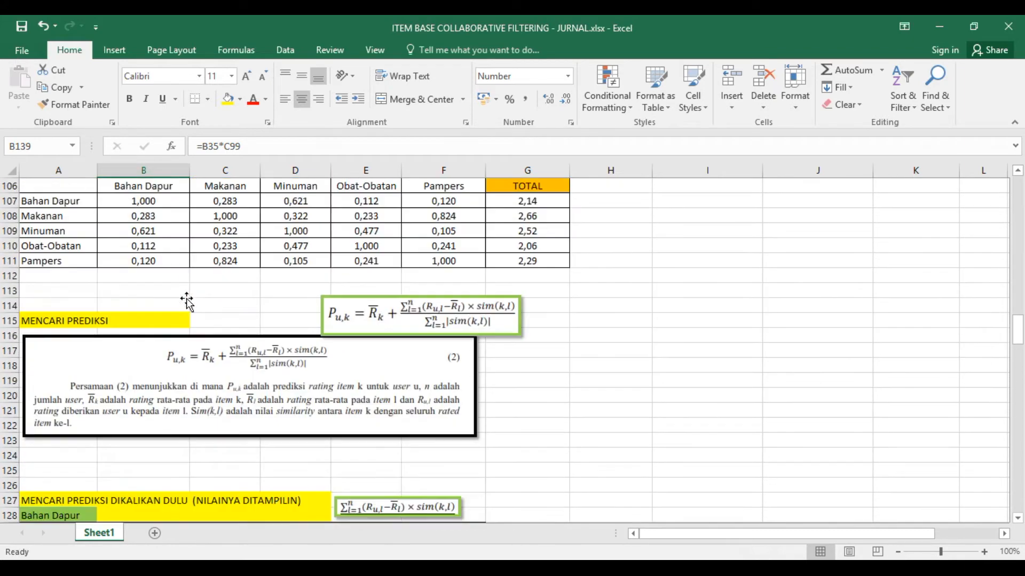
scroll(186, 299, "up", 5)
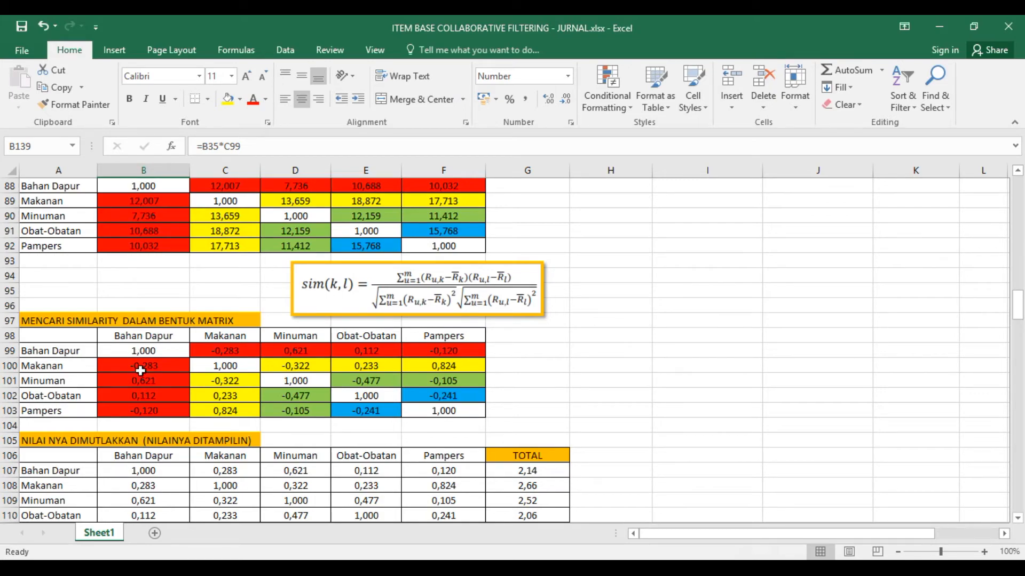
scroll(140, 370, "down", 9)
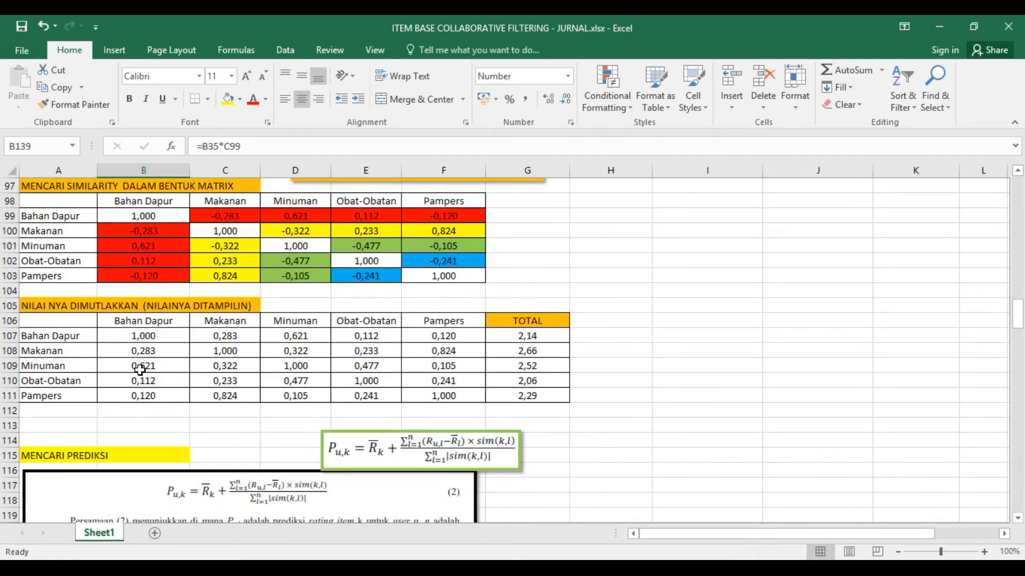
scroll(140, 377, "down", 4)
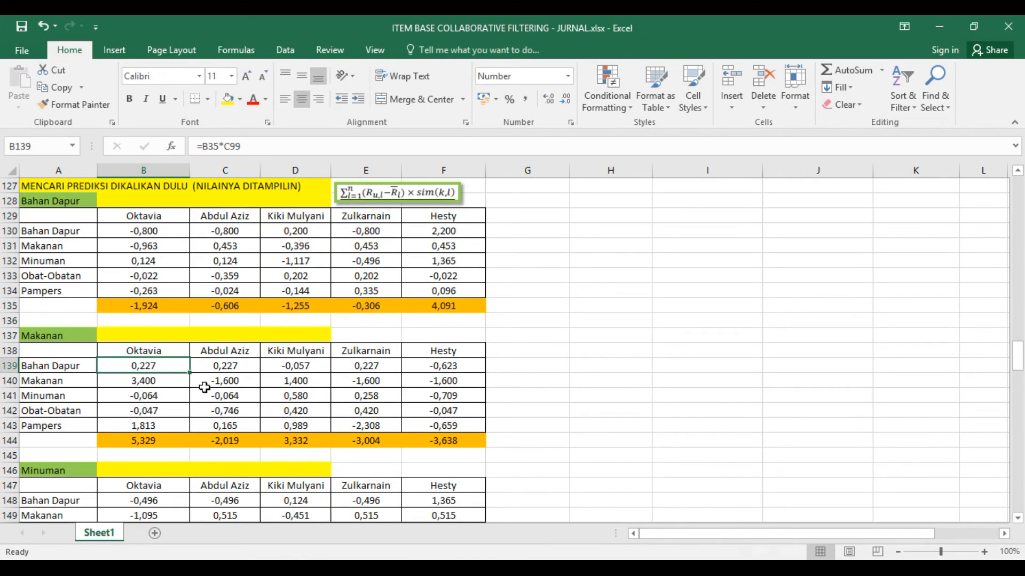
left_click(220, 368)
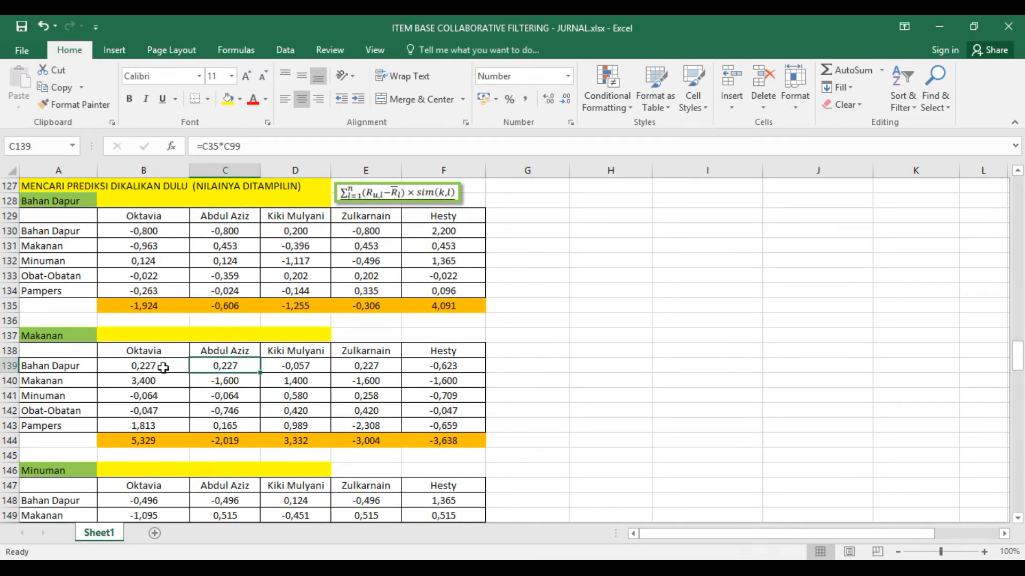
- Examine the formula in B148 of the Minuman table and the referenced similarity matrix formulas in D99, B100 and C99
scroll(166, 375, "down", 2)
left_click(154, 408)
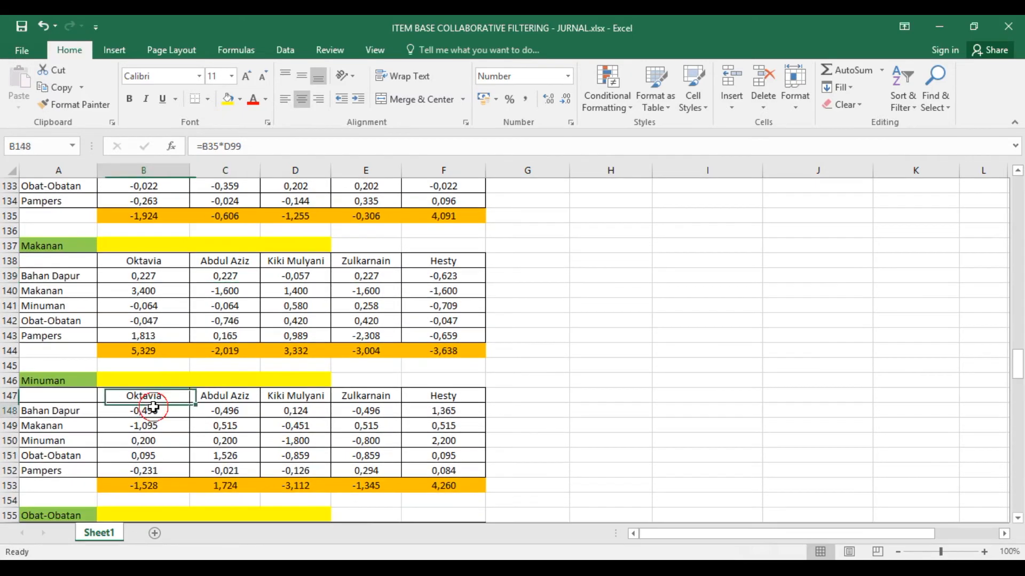
scroll(154, 408, "up", 11)
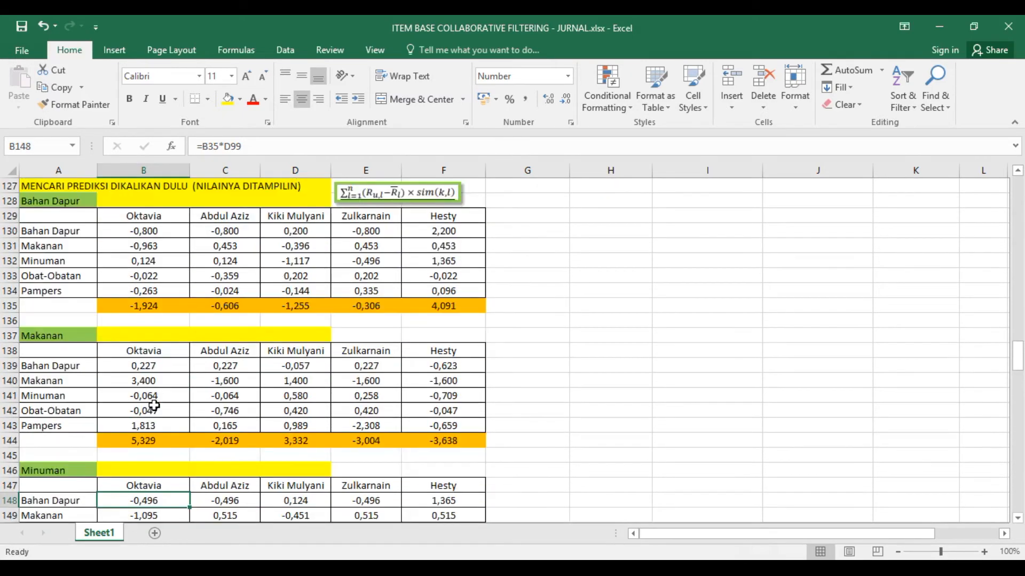
scroll(155, 408, "up", 3)
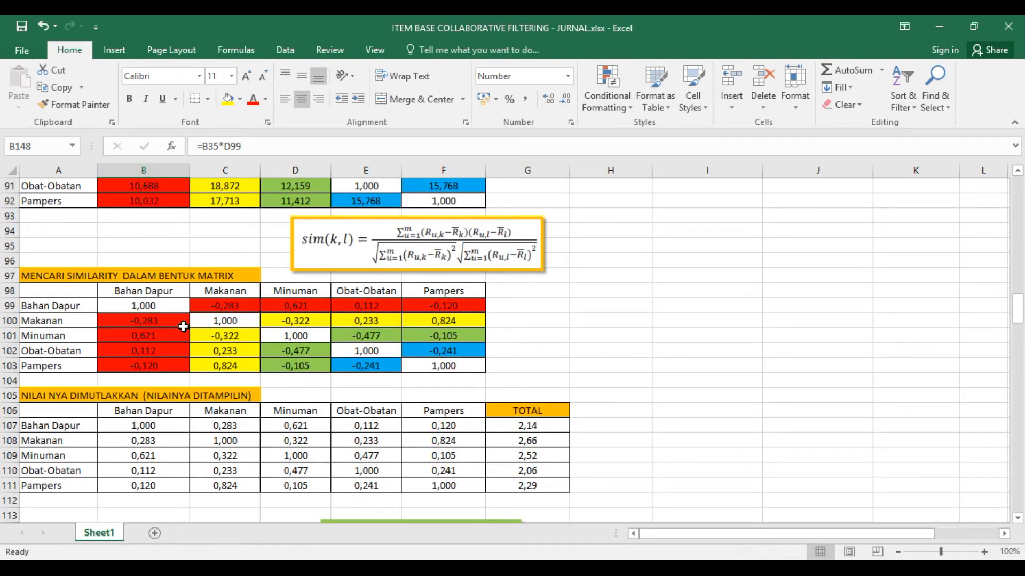
left_click(319, 308)
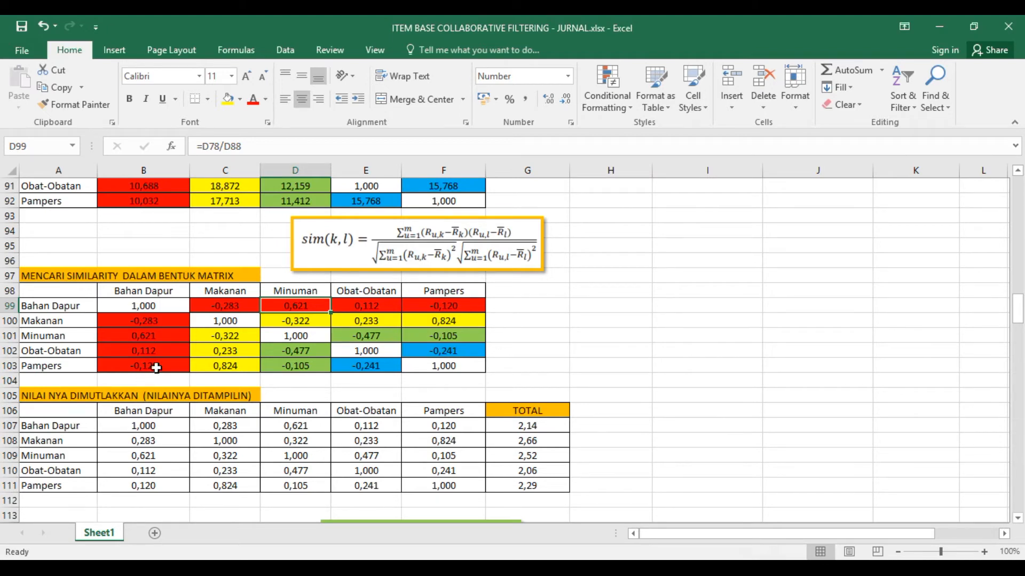
left_click(162, 323)
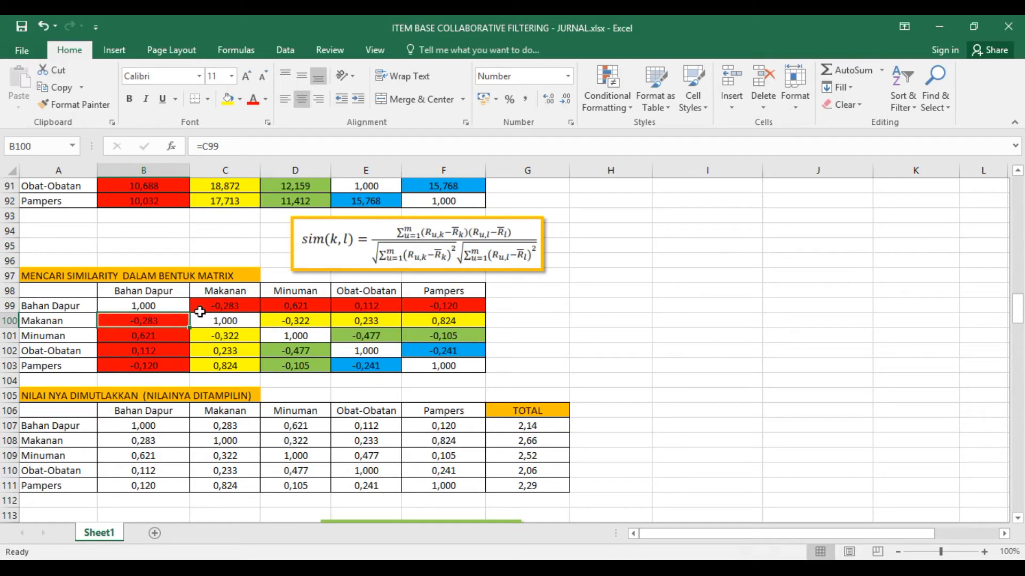
left_click(229, 306)
- Look over the Makanan, Minuman and Obat-Obatan multiplication tables below the similarity matrix
scroll(176, 411, "down", 5)
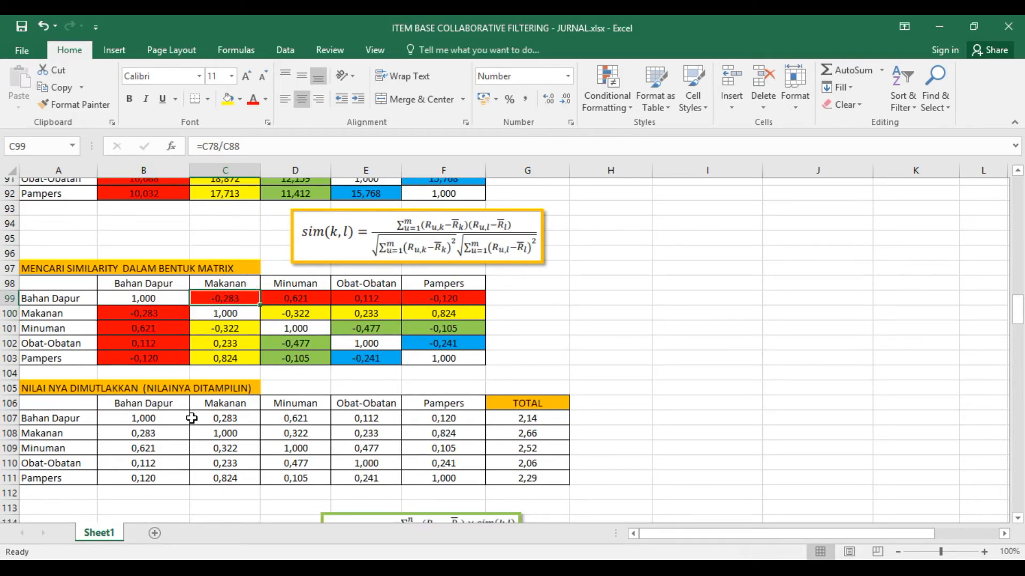
scroll(193, 421, "down", 9)
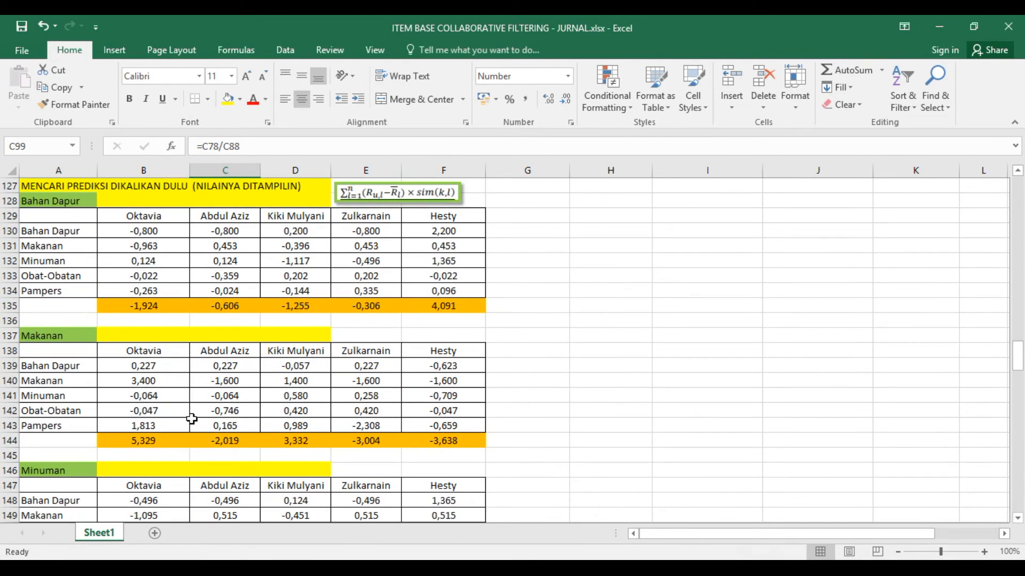
scroll(191, 419, "down", 2)
scroll(192, 419, "down", 1)
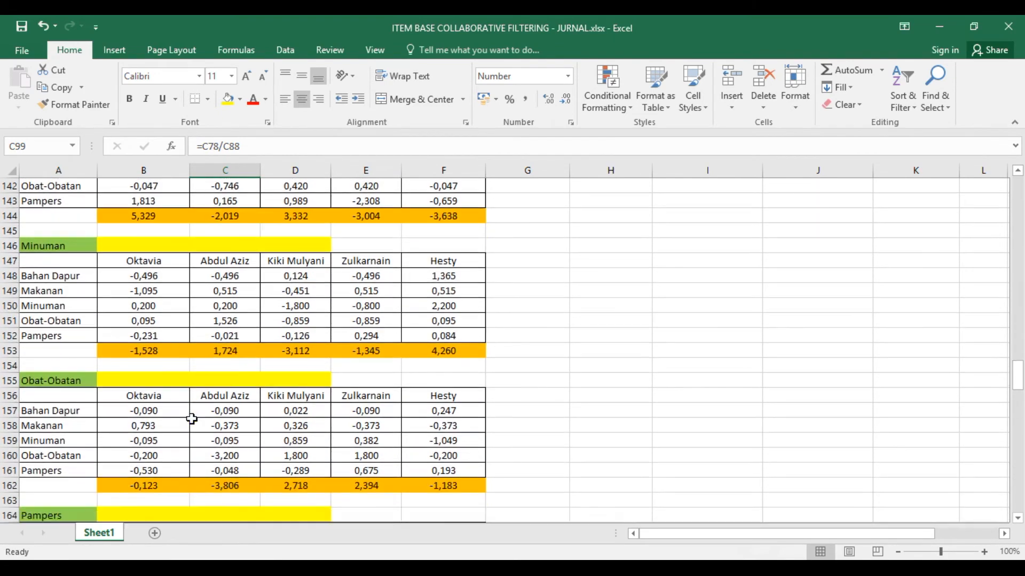
scroll(192, 419, "up", 4)
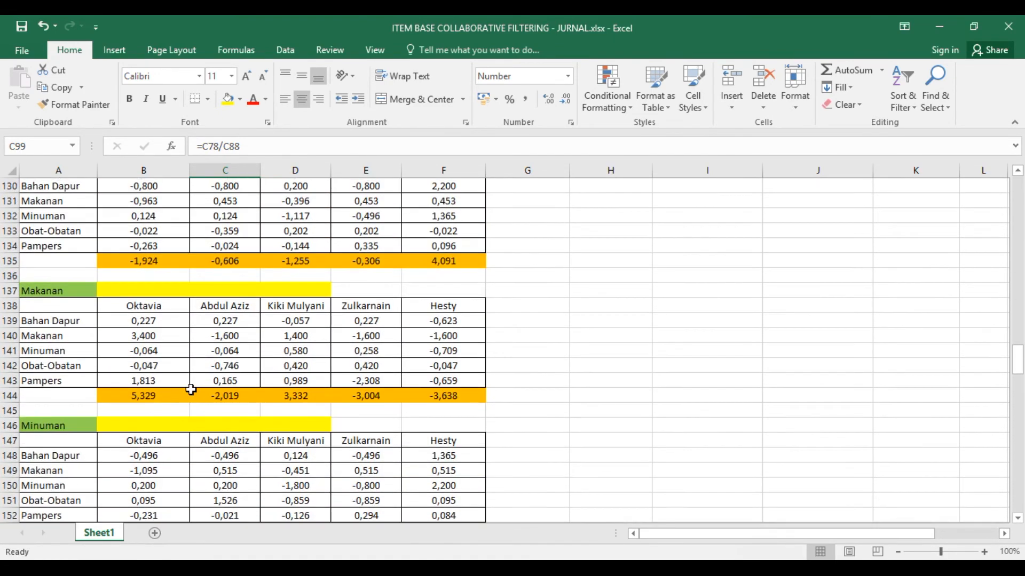
- Trace the formula in B139 of the Makanan table back to the Makanan value in the similarity matrix
left_click(160, 317)
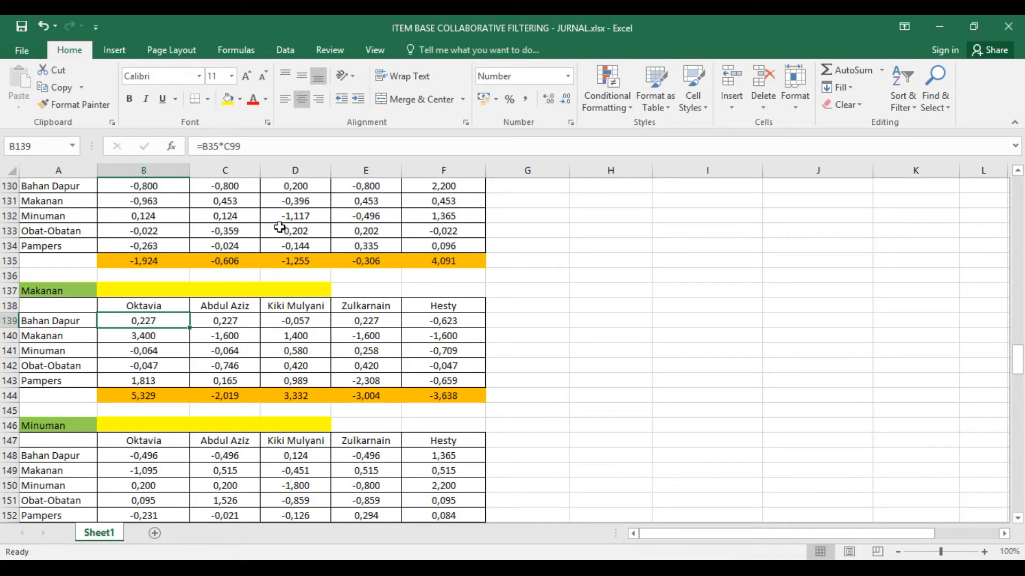
scroll(191, 314, "up", 8)
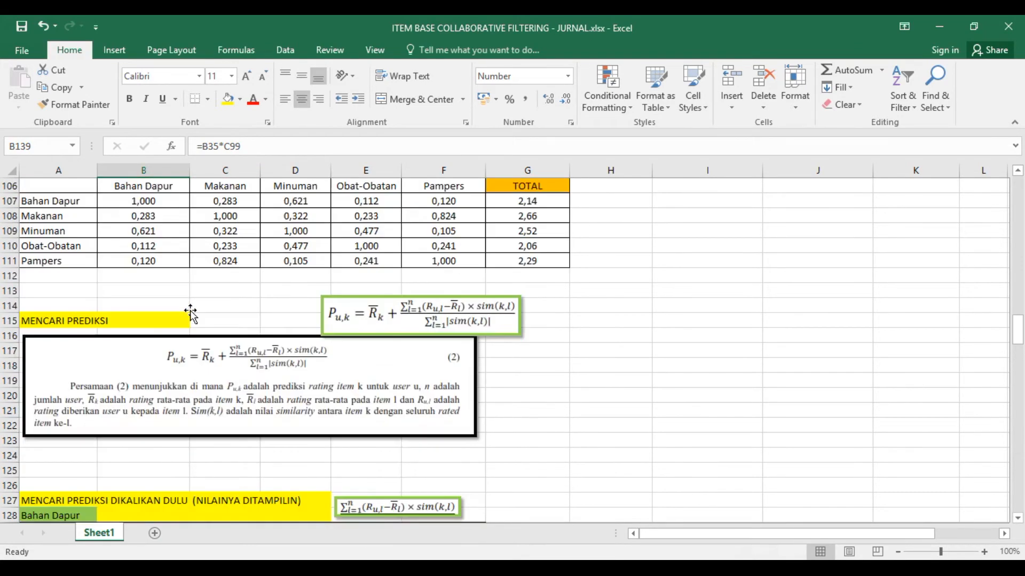
scroll(191, 314, "up", 5)
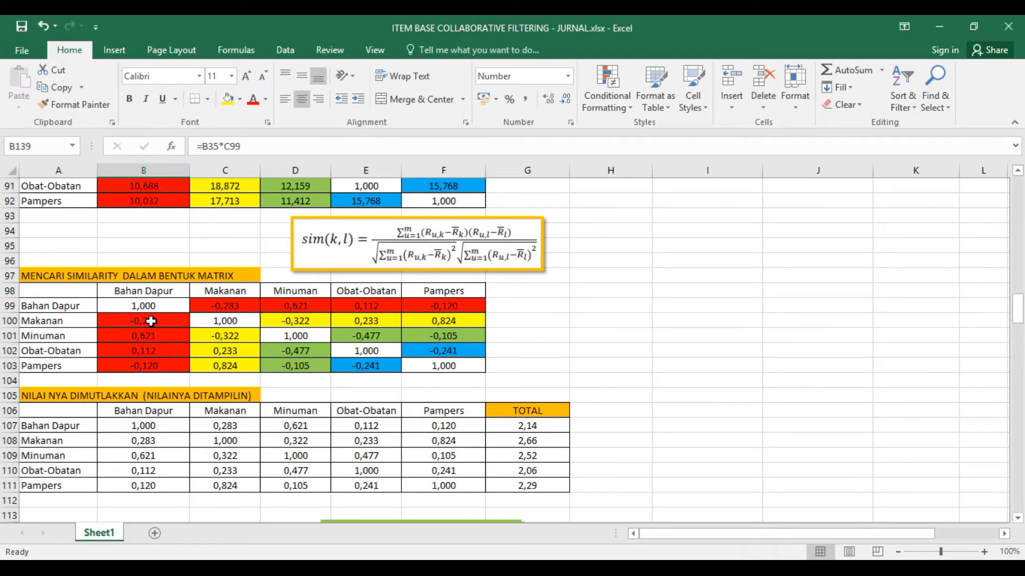
- Trace the formula in B148 of the Minuman table back to the Minuman value in row 99 of the similarity matrix
scroll(163, 390, "down", 14)
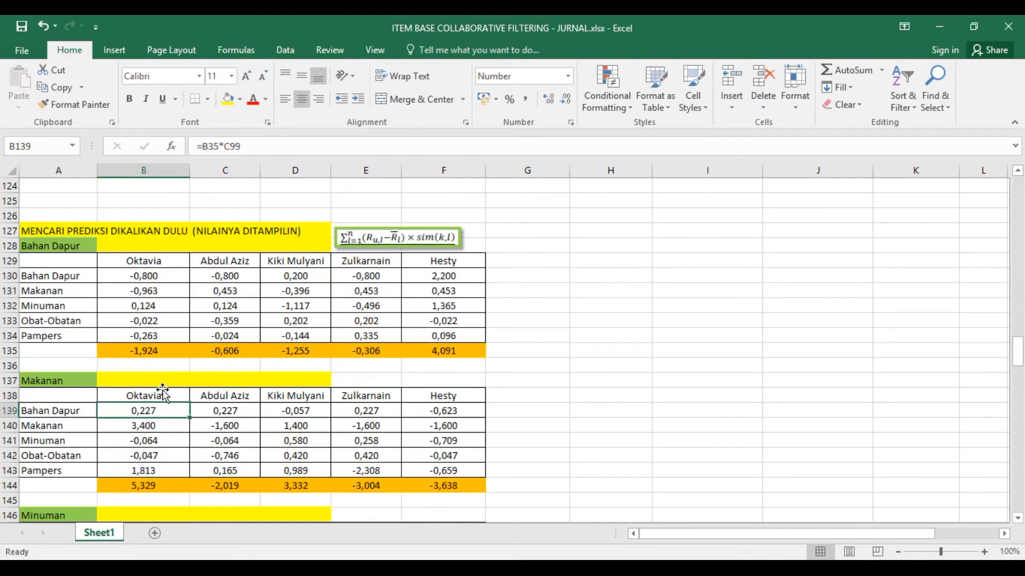
left_click(154, 414)
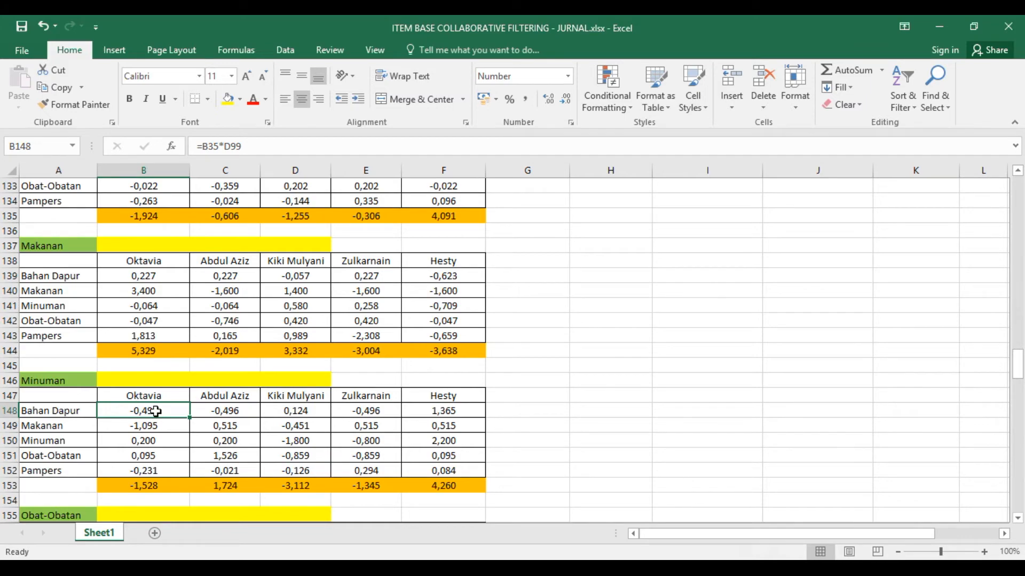
scroll(283, 352, "up", 10)
scroll(283, 352, "up", 6)
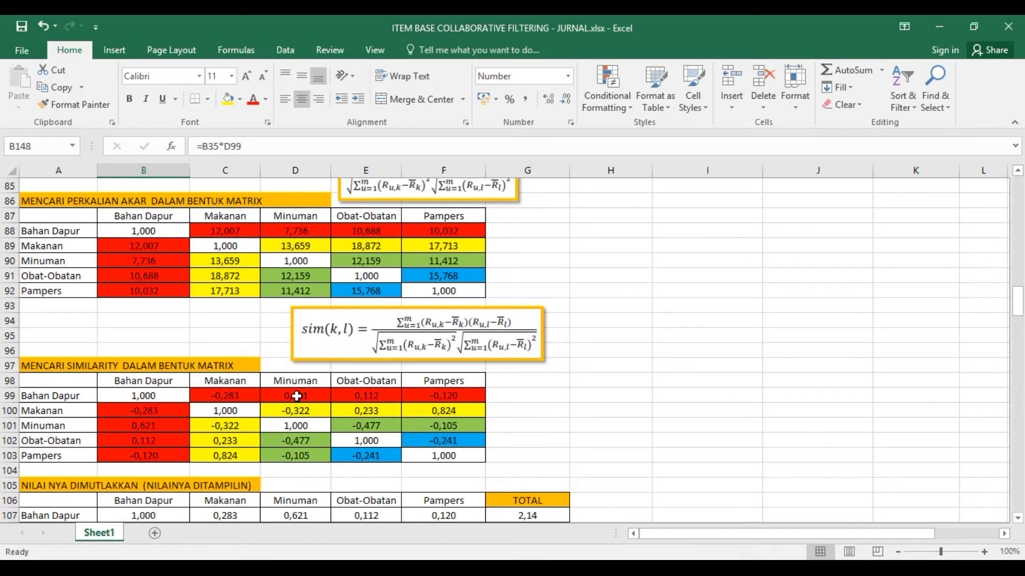
scroll(183, 423, "down", 15)
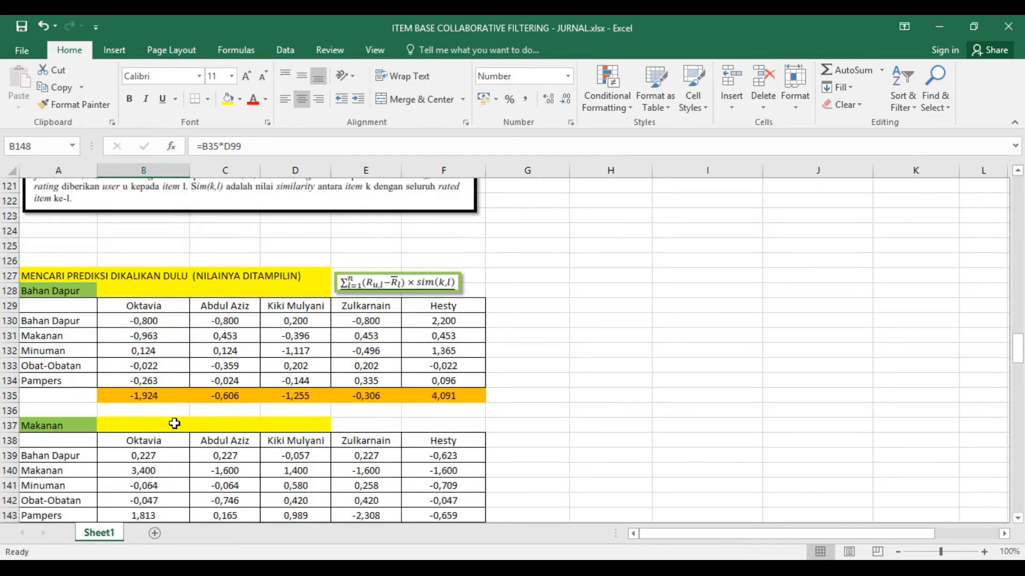
- Check the formula in B166 of the Pampers table against the prediction formula and the Pampers value in the similarity matrix
scroll(175, 423, "down", 9)
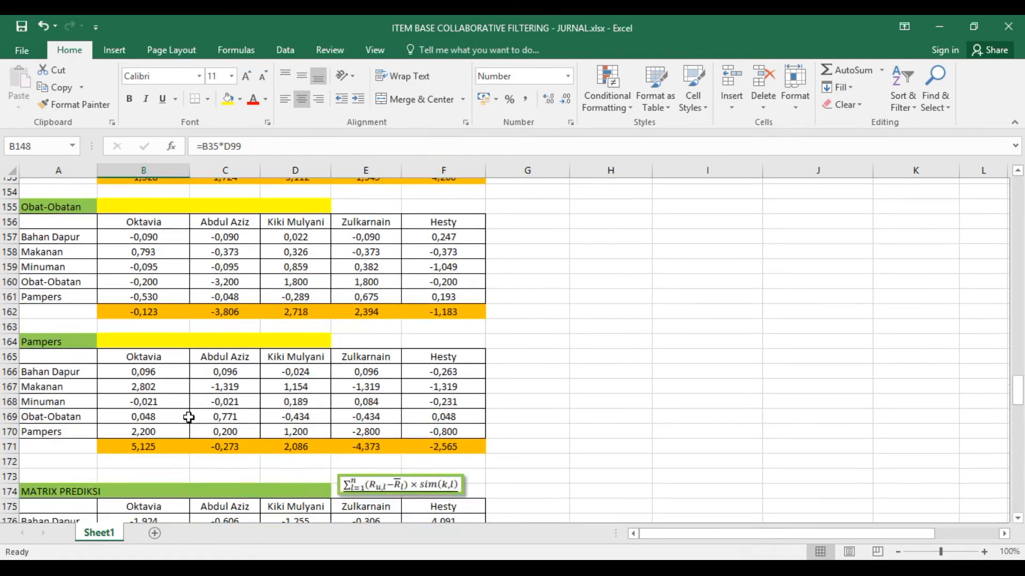
left_click(147, 320)
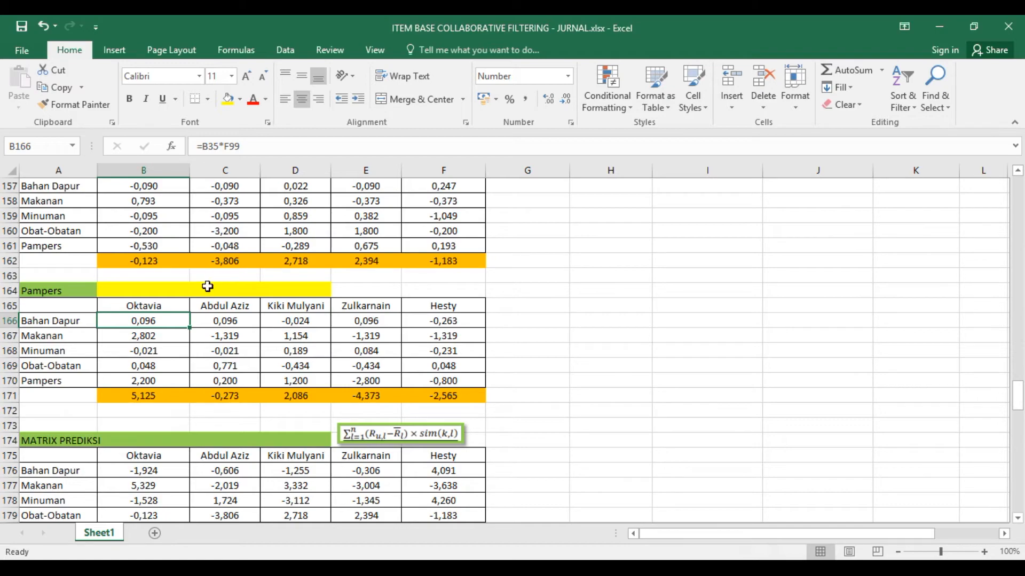
scroll(309, 321, "up", 3)
scroll(308, 319, "up", 8)
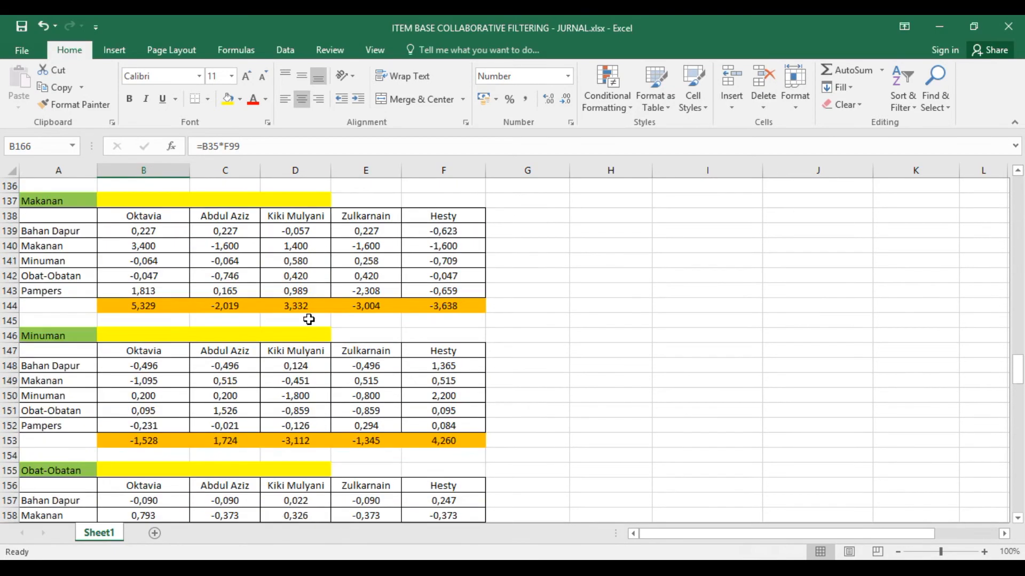
scroll(308, 319, "up", 4)
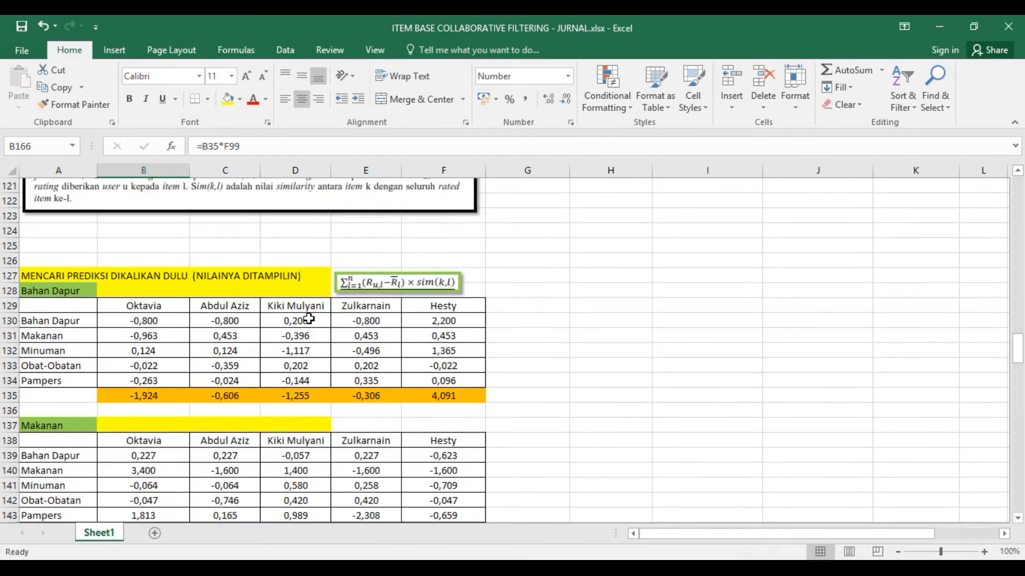
scroll(309, 319, "up", 5)
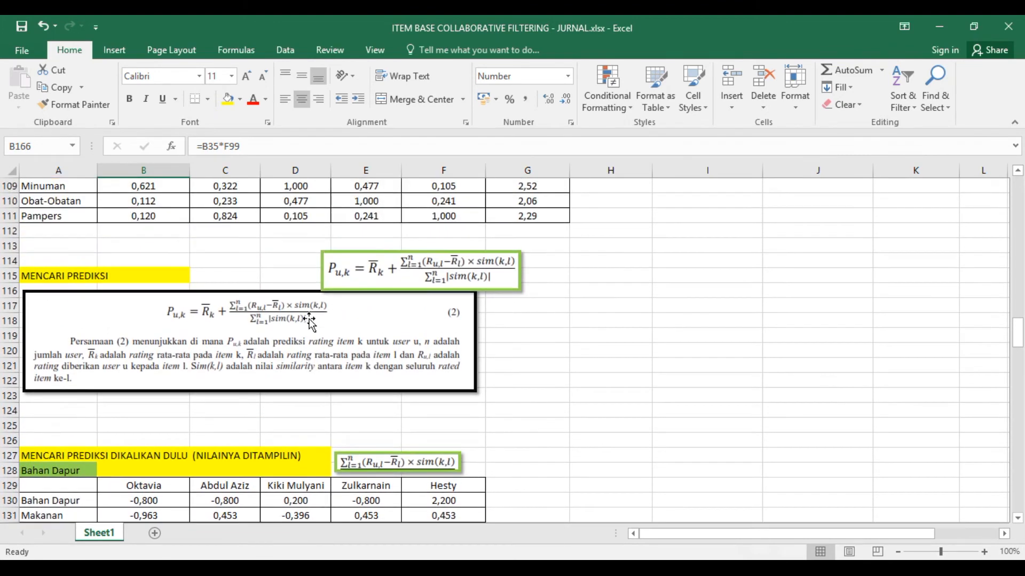
scroll(308, 317, "up", 1)
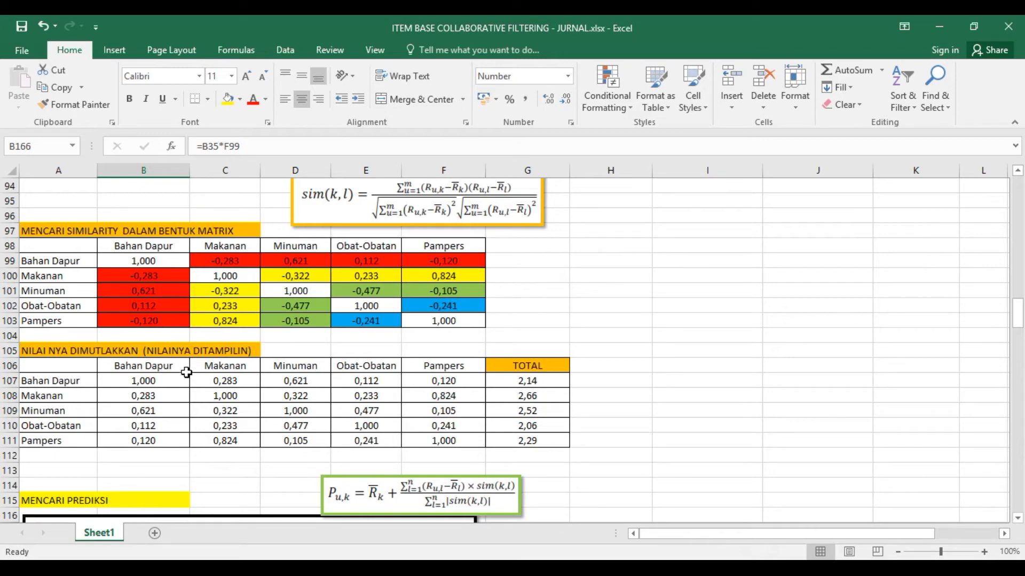
- Trace the formula in C176 of the MATRIX PREDIKSI table back to the total row of the Bahan Dapur multiplication table
scroll(186, 374, "down", 6)
scroll(186, 379, "down", 13)
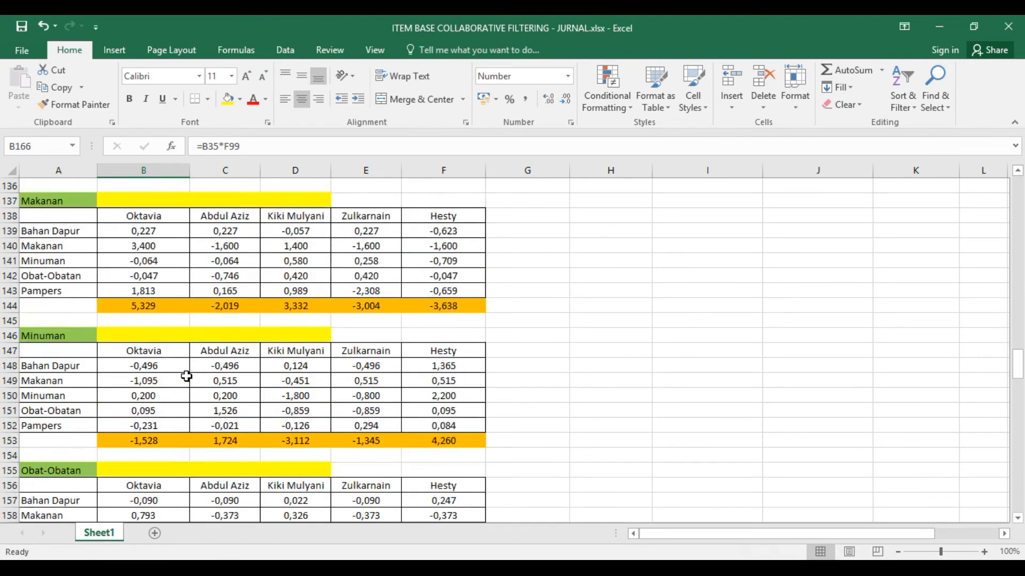
scroll(186, 377, "down", 4)
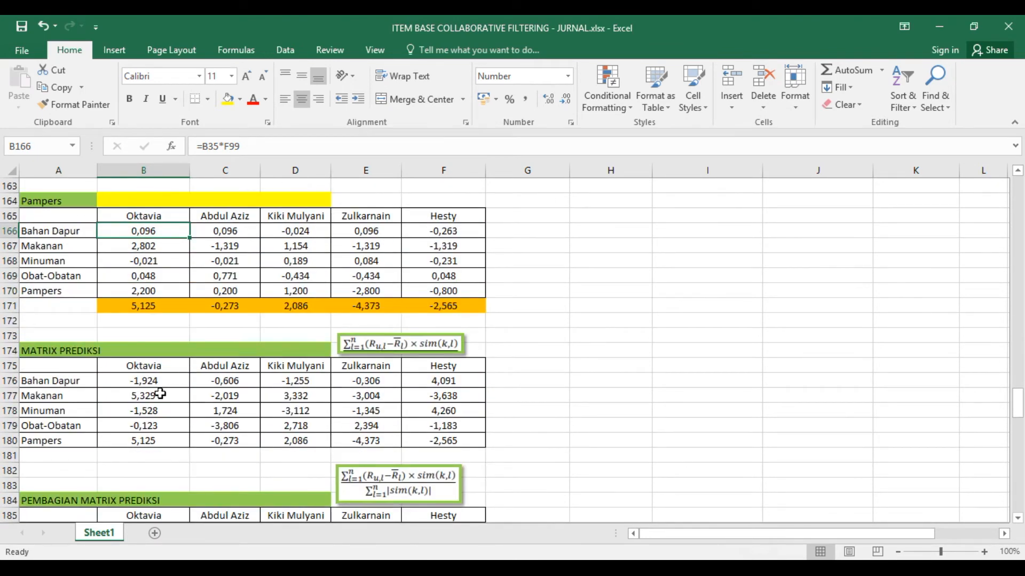
left_click(222, 380)
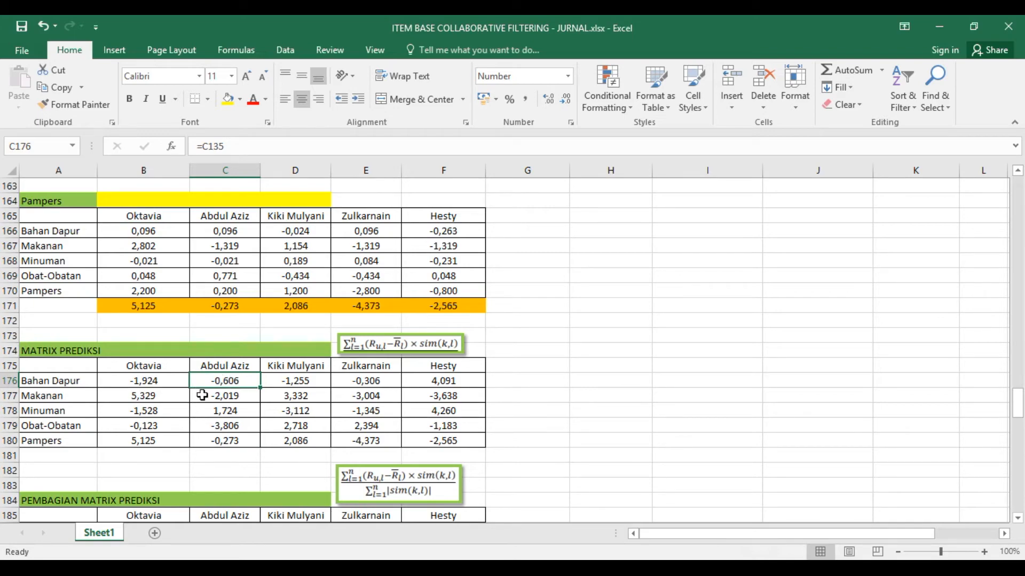
scroll(203, 394, "down", 4)
scroll(203, 394, "up", 5)
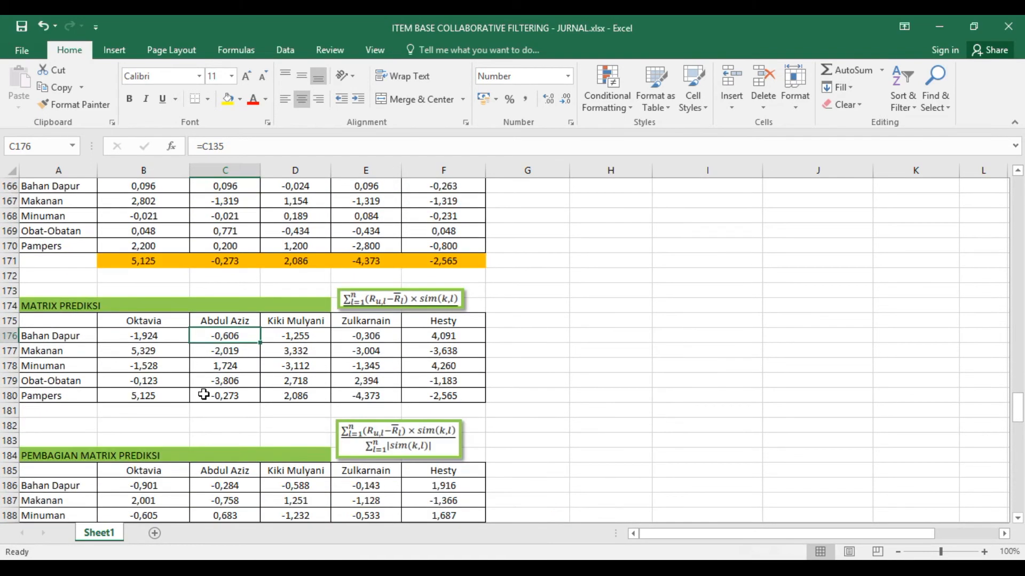
scroll(203, 394, "up", 10)
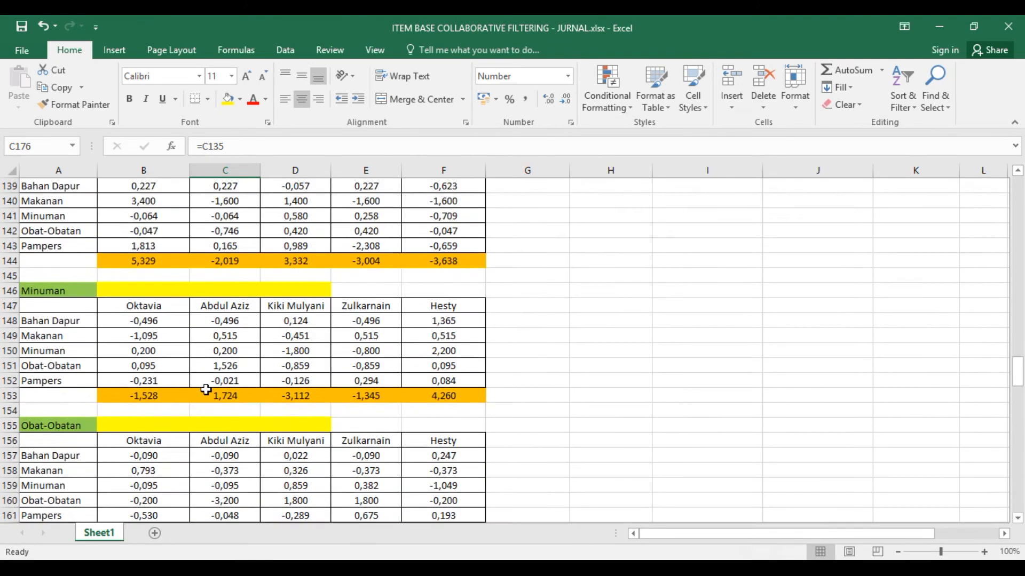
scroll(206, 390, "up", 2)
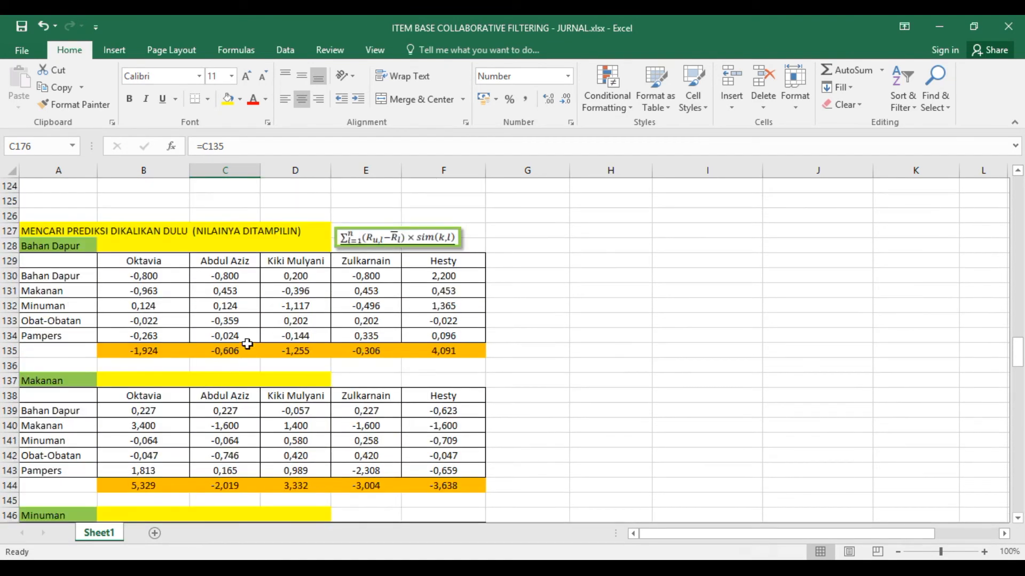
- Trace the formula in C130 of the Bahan Dapur multiplication table back to C35 in the NILAI DIKURANG RATA2 table
left_click(222, 274)
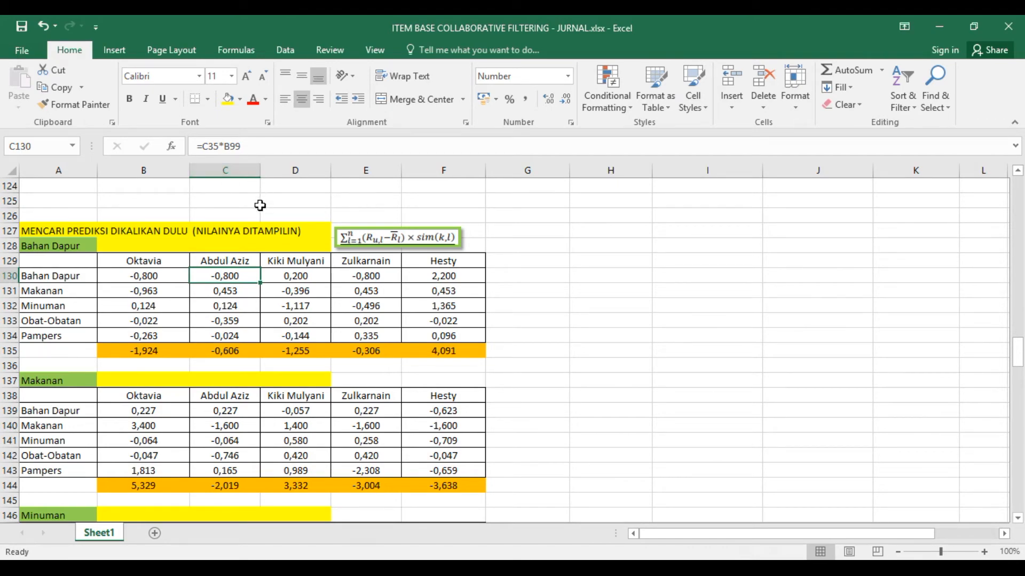
scroll(260, 205, "up", 20)
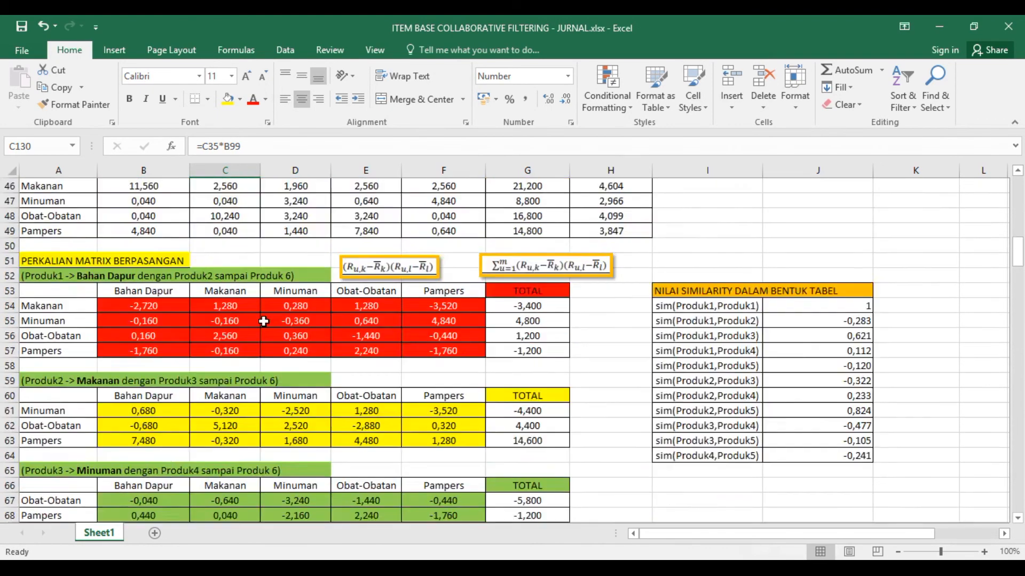
scroll(264, 321, "up", 11)
scroll(244, 365, "down", 1)
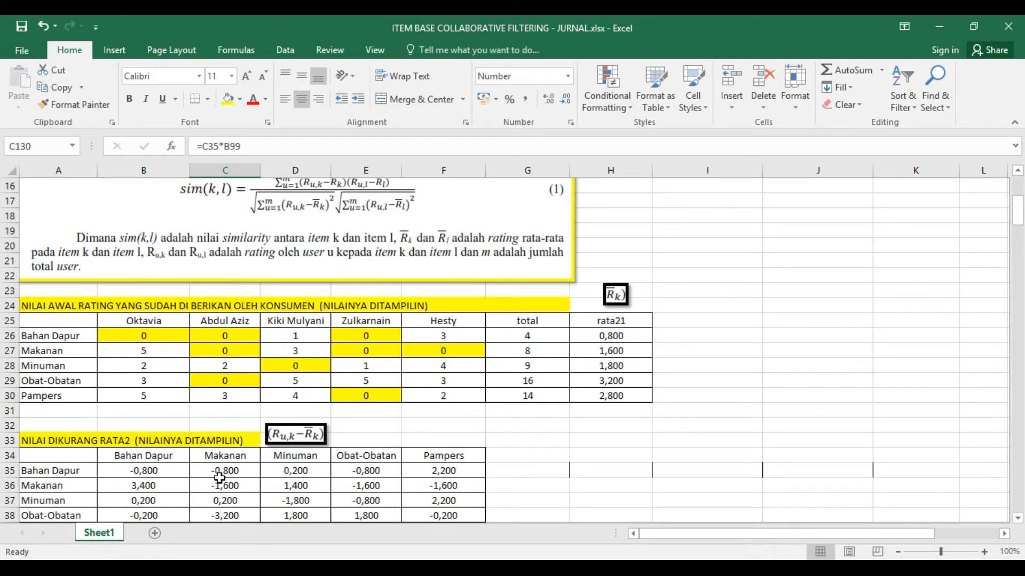
scroll(220, 478, "down", 18)
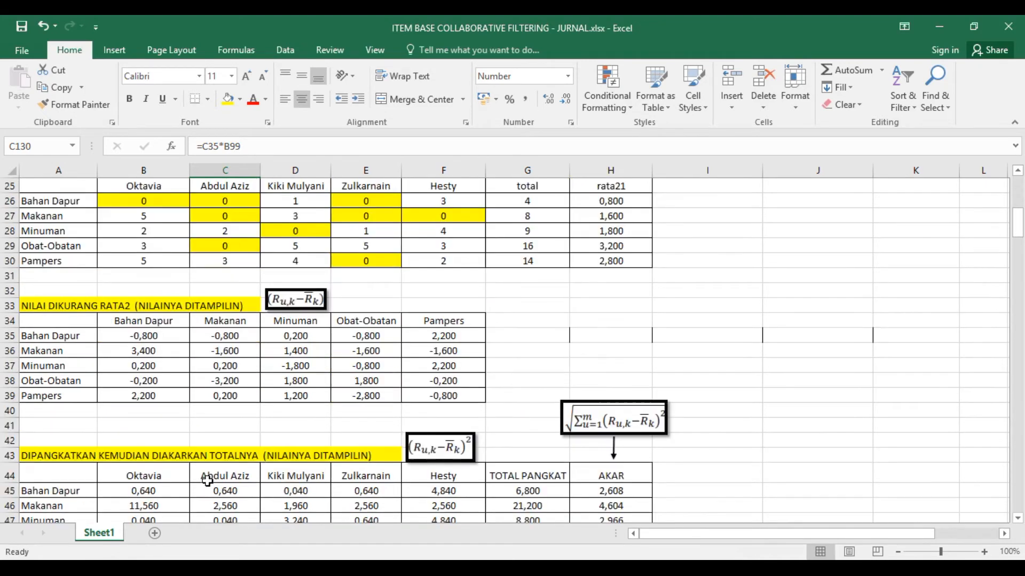
scroll(208, 481, "down", 17)
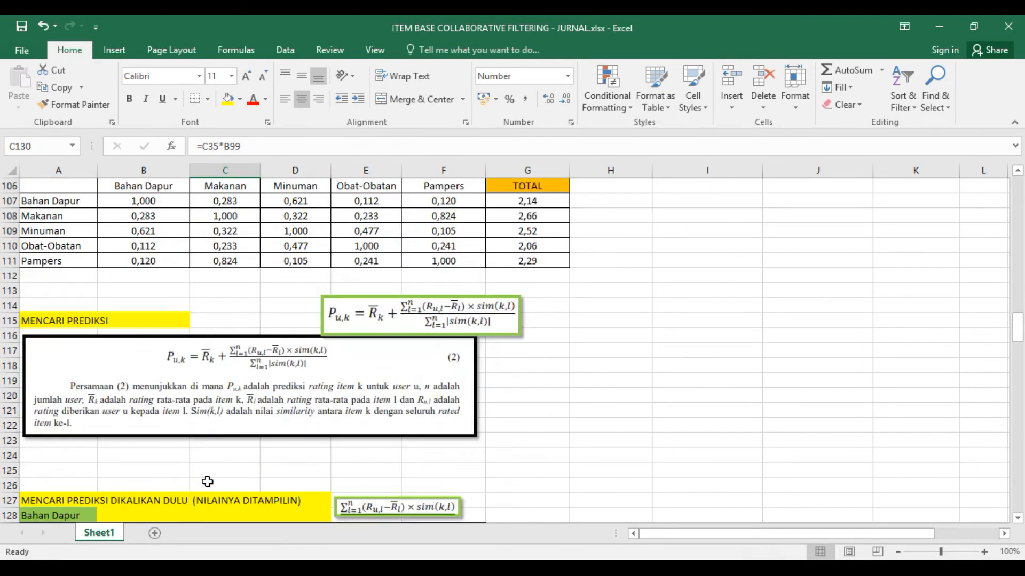
scroll(208, 482, "down", 3)
scroll(206, 481, "up", 3)
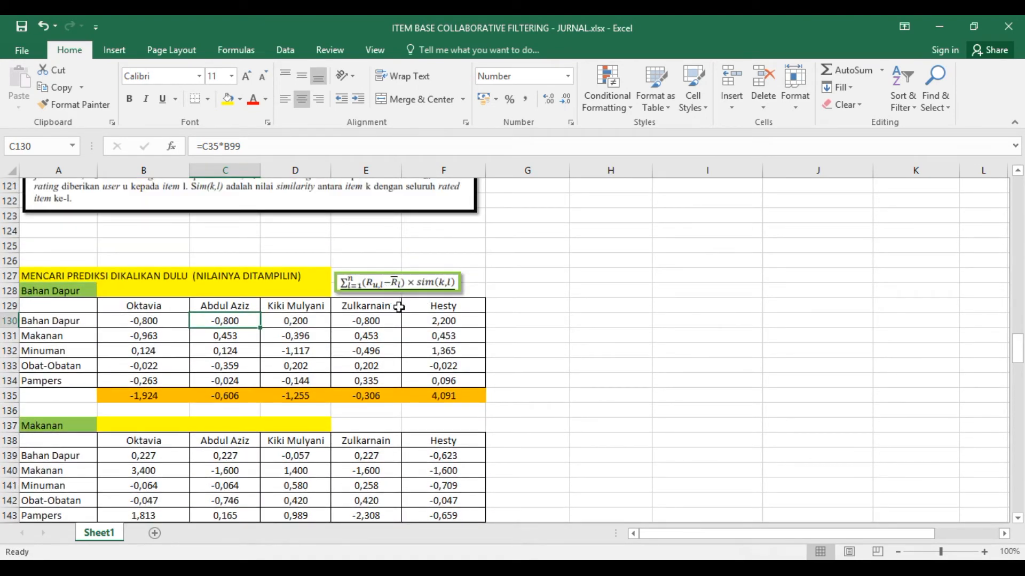
- Look over the remaining multiplication tables and check the sum formula in B171 of the Pampers table
scroll(367, 370, "down", 9)
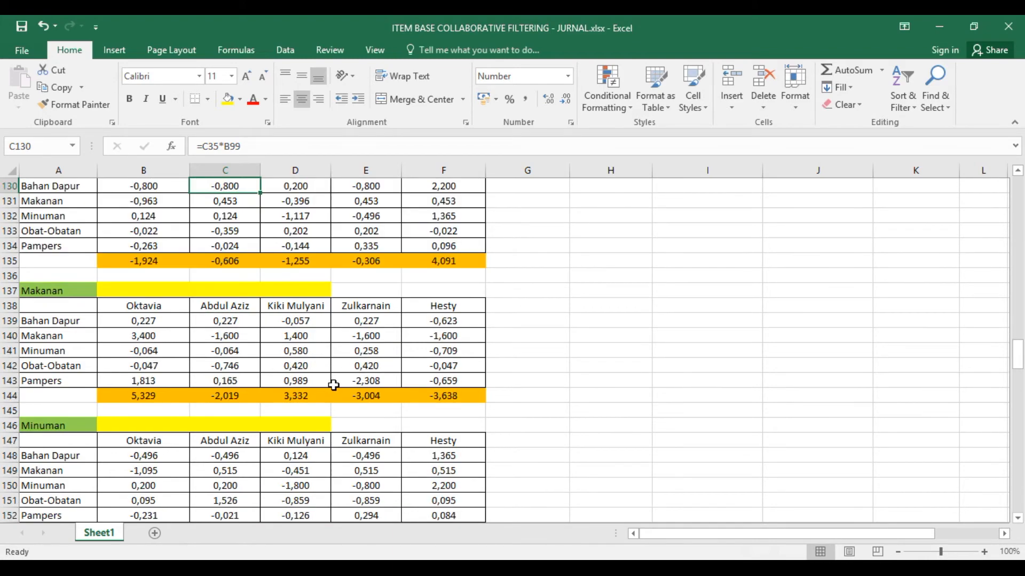
scroll(333, 385, "down", 8)
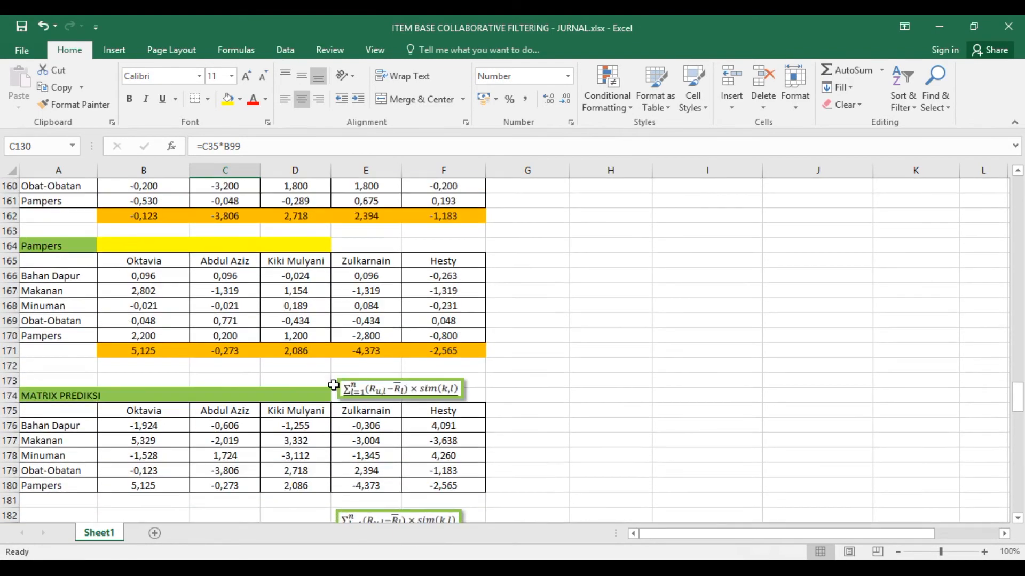
scroll(289, 387, "up", 3)
scroll(290, 386, "up", 1)
left_click(170, 348)
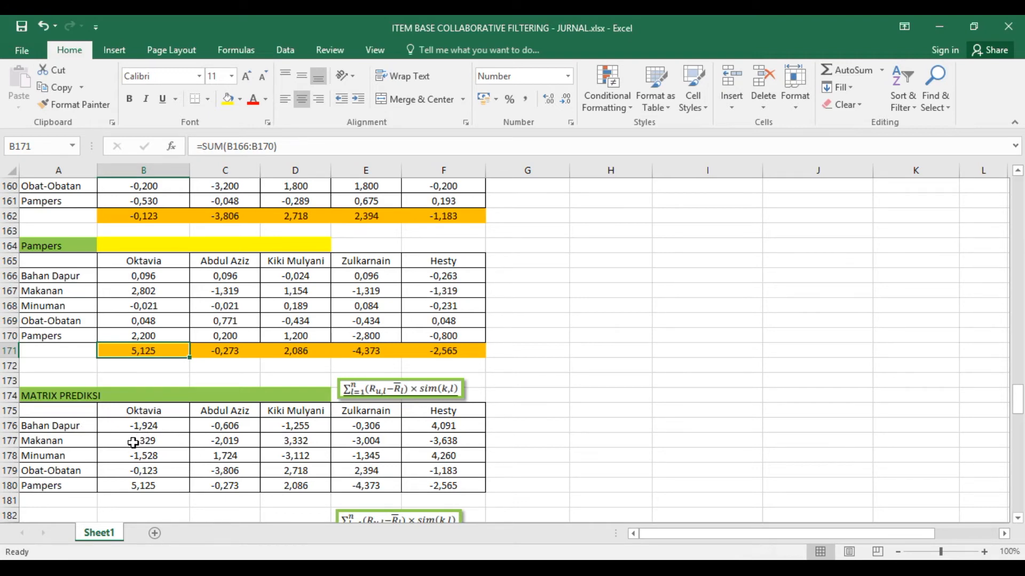
- Trace the formula in B176 of MATRIX PREDIKSI to the Bahan Dapur table and check the totals in B135 through F135
left_click(170, 427)
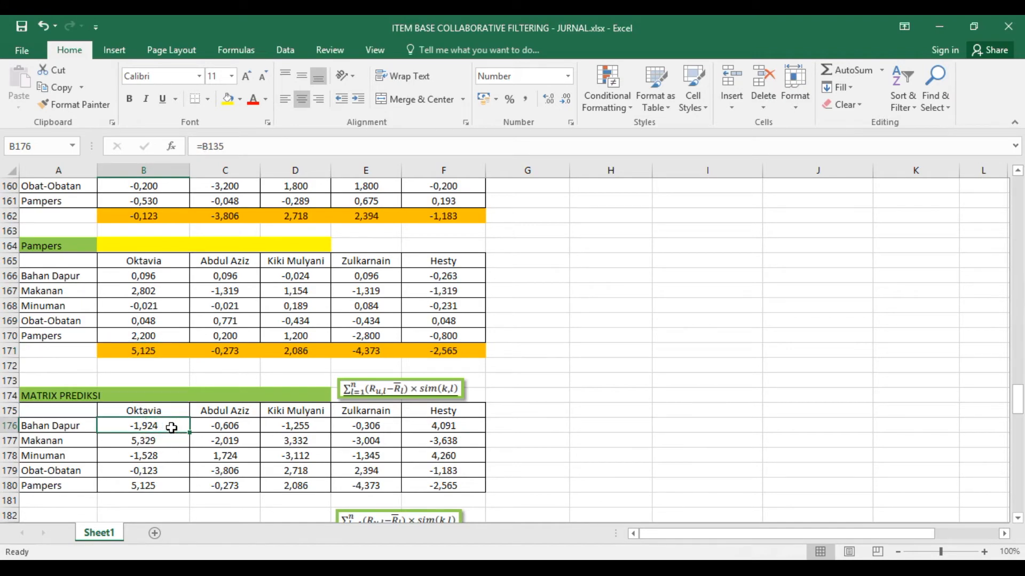
scroll(172, 424, "up", 6)
scroll(174, 416, "up", 5)
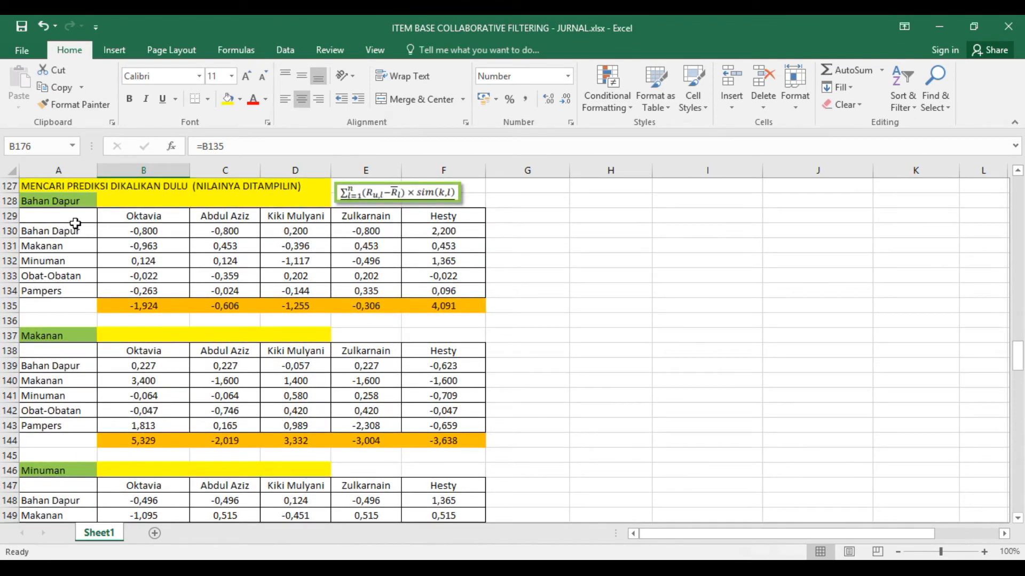
left_click(147, 312)
left_click(229, 309)
left_click(294, 306)
left_click(345, 307)
left_click(443, 305)
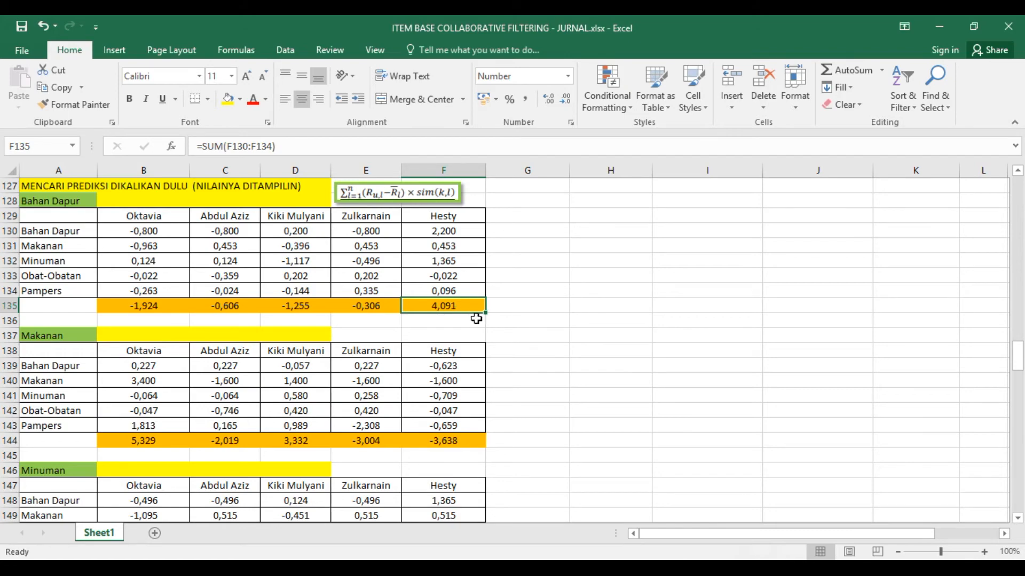
- Check the formula in F176 of MATRIX PREDIKSI and the sum formula in F171 of the Pampers table
scroll(460, 310, "down", 13)
scroll(435, 363, "down", 2)
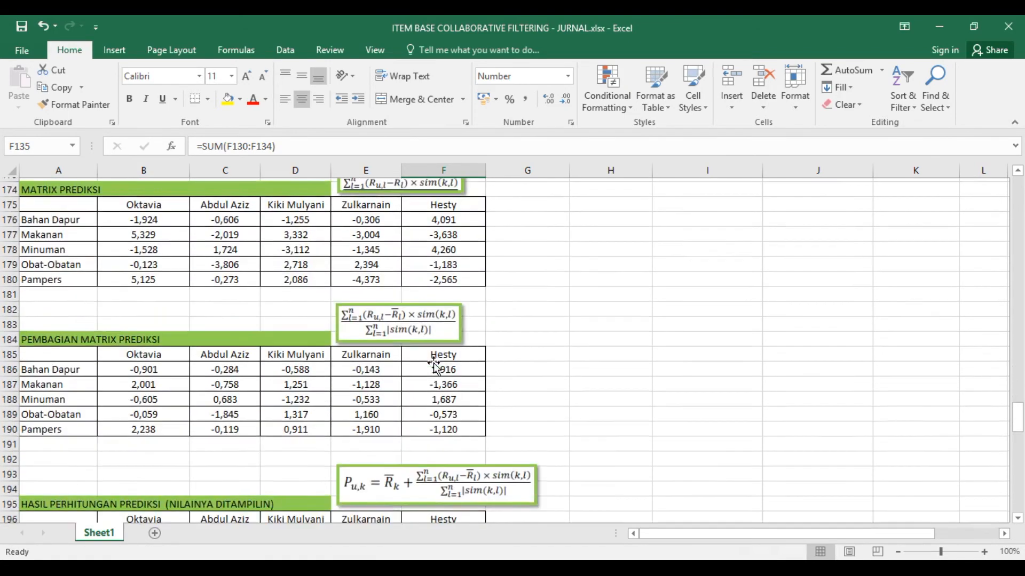
left_click(448, 246)
scroll(463, 277, "up", 3)
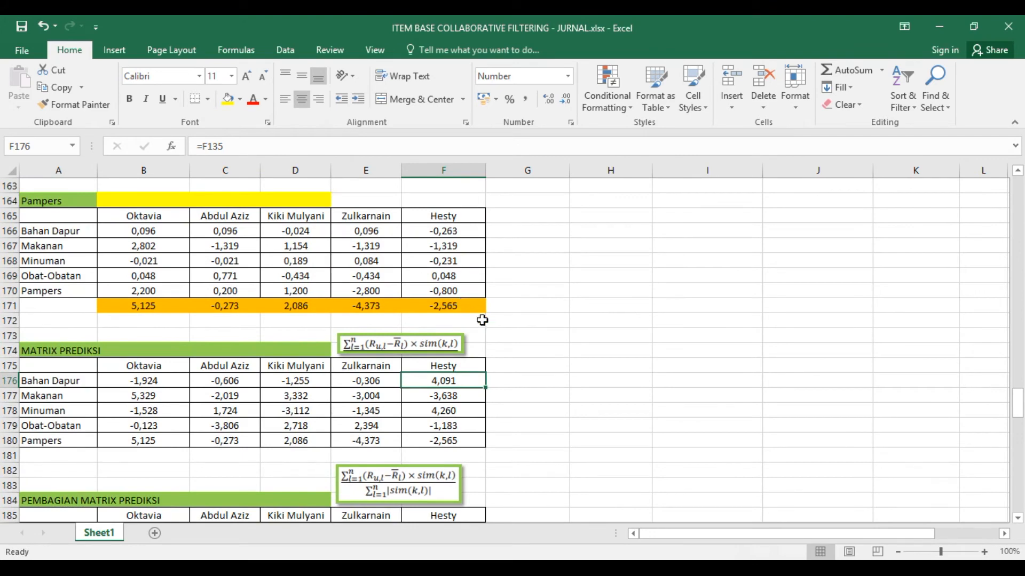
left_click(462, 305)
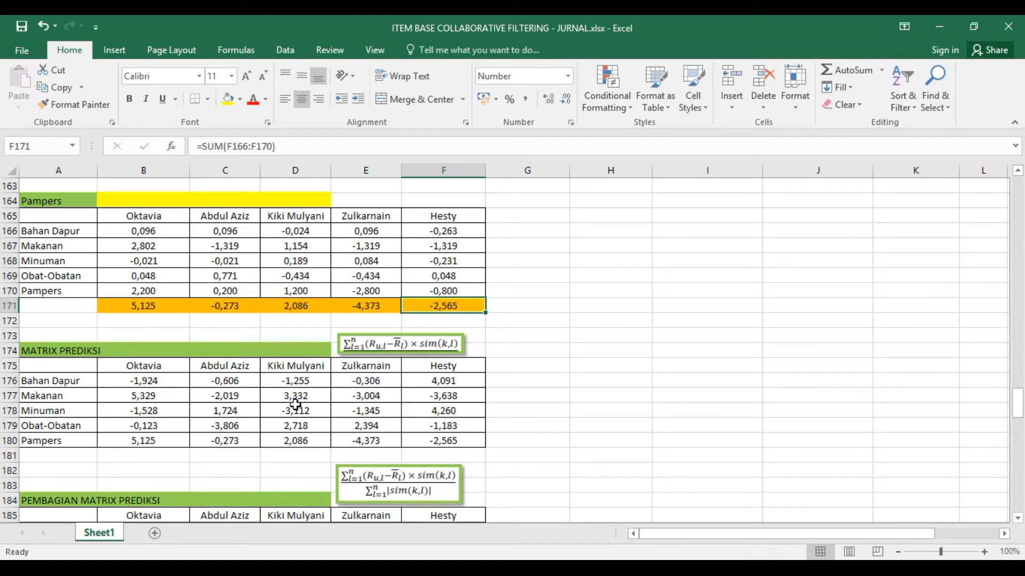
- Highlight the MATRIX PREDIKSI table in A174:F180, and check the multiplication formula in B167 of the Pampers table
scroll(216, 452, "down", 2)
left_click_drag(69, 262, 461, 351)
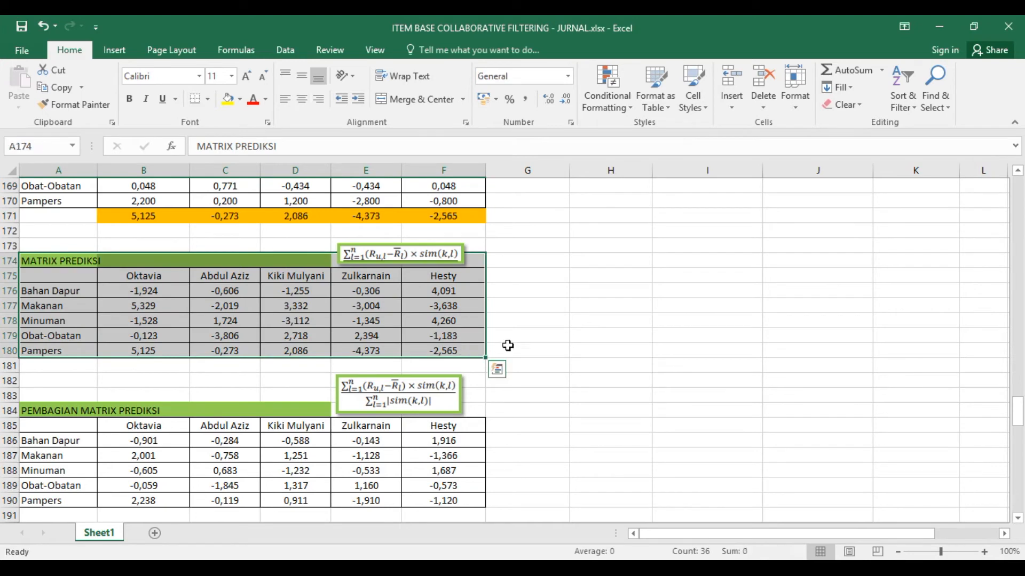
scroll(447, 344, "up", 2)
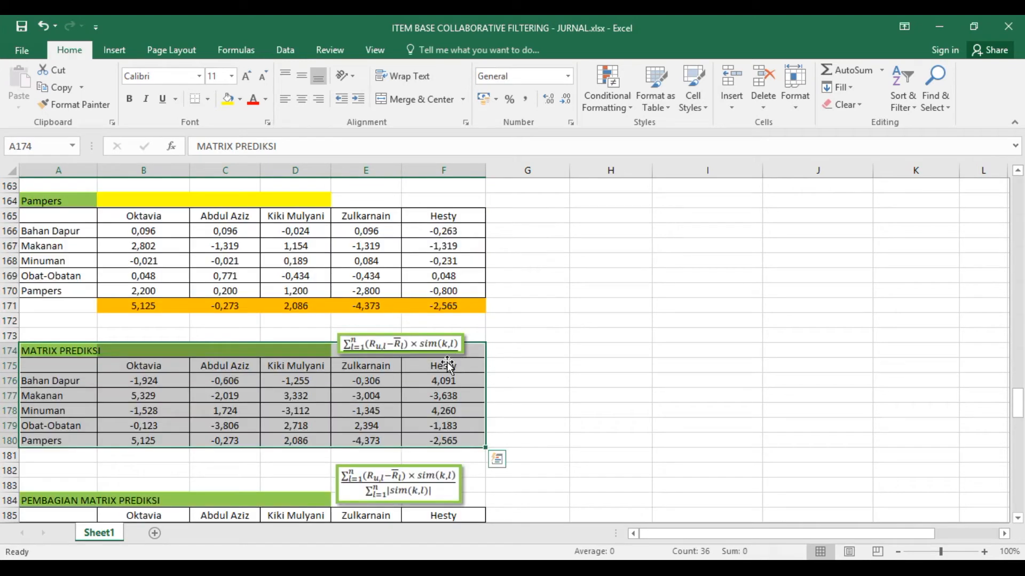
left_click(123, 247)
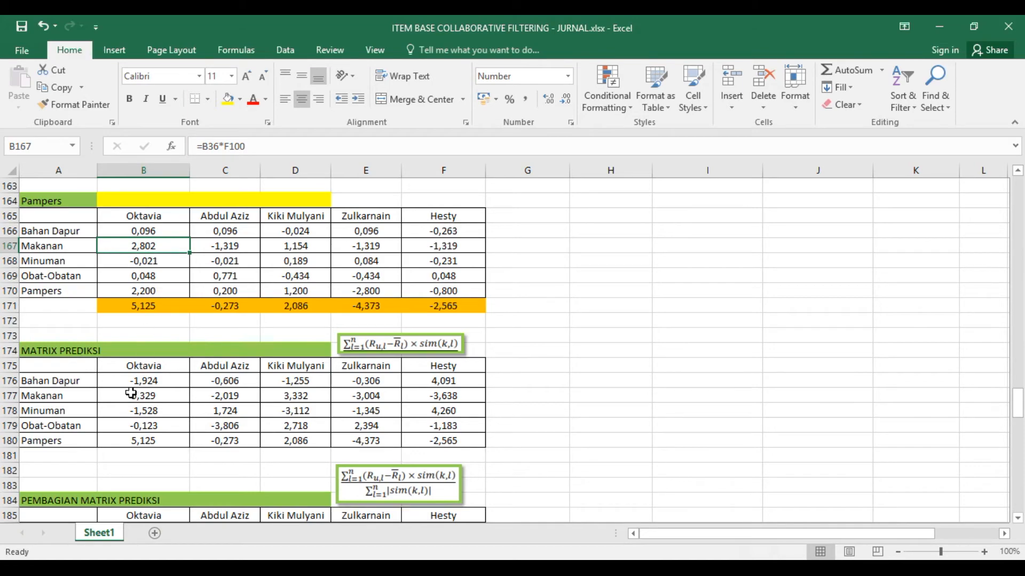
- Check which total the Makanan formula in B177 of MATRIX PREDIKSI refers to
scroll(154, 391, "down", 1)
scroll(162, 349, "down", 1)
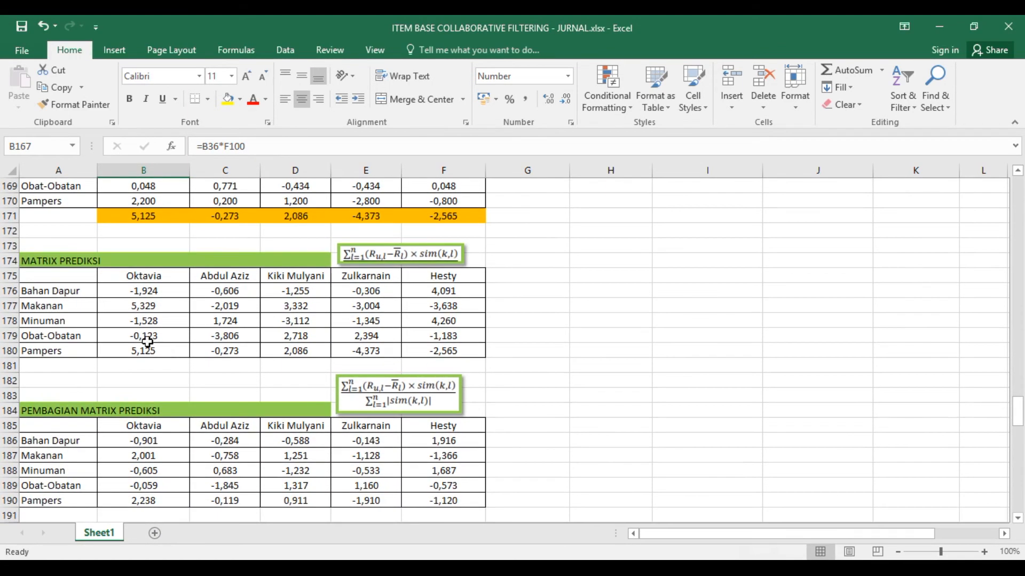
left_click(108, 304)
- Trace the division formula in B186 of PEMBAGIAN MATRIX PREDIKSI back to the TOTAL column of the absolute similarity table
scroll(139, 347, "down", 2)
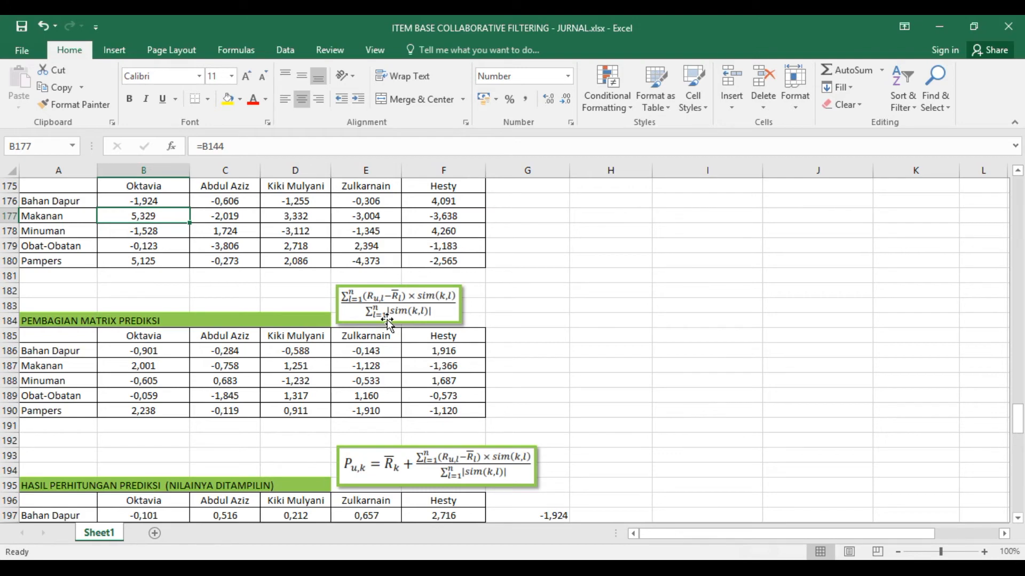
scroll(290, 354, "up", 1)
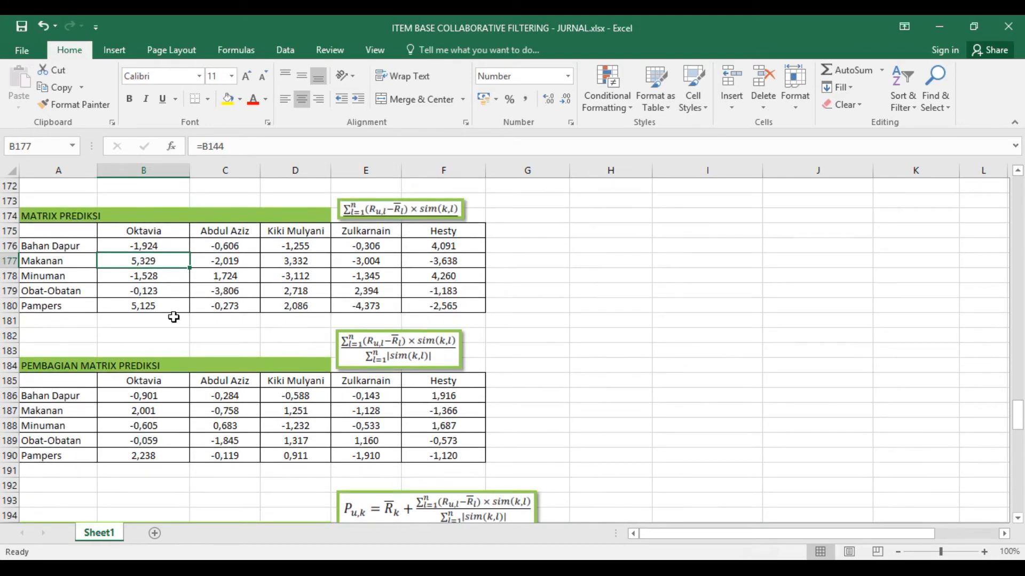
left_click(143, 395)
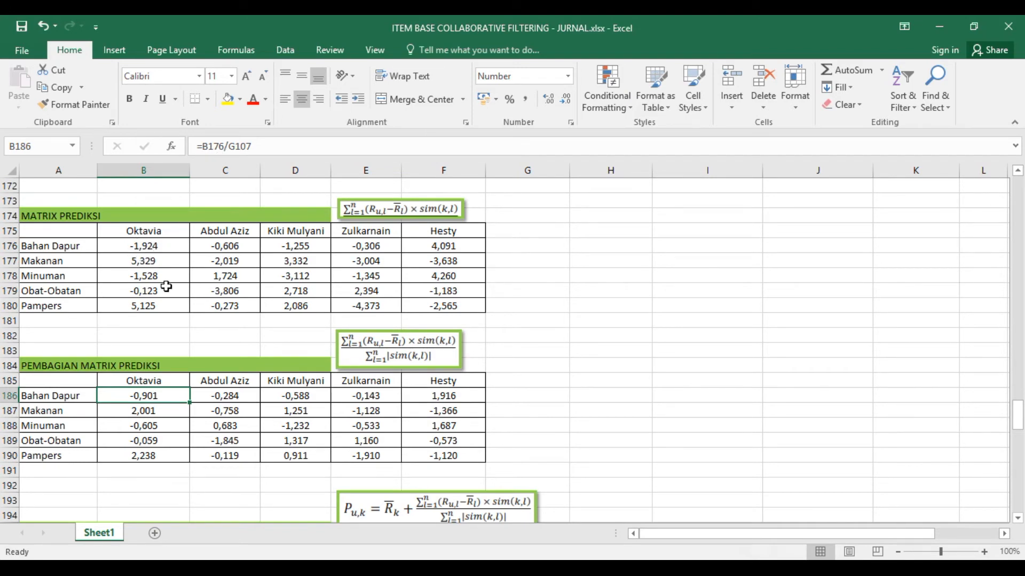
scroll(167, 286, "up", 2)
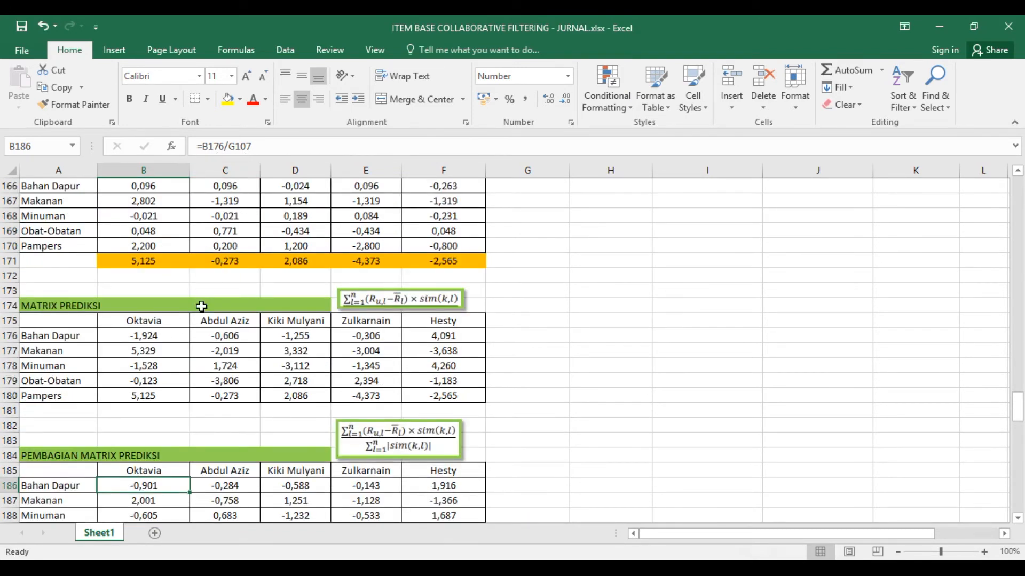
scroll(188, 331, "up", 9)
scroll(187, 331, "up", 12)
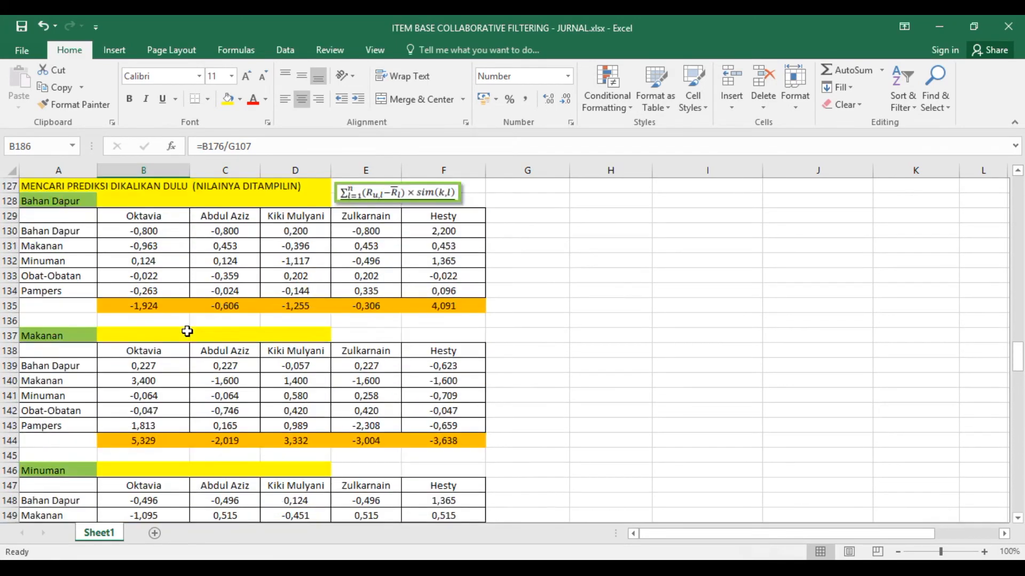
scroll(188, 334, "up", 2)
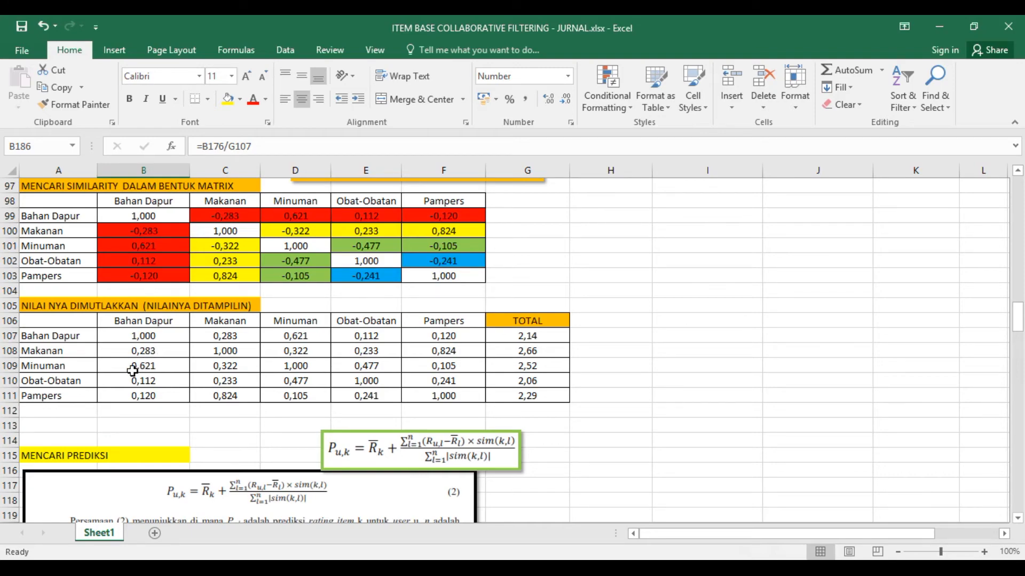
scroll(143, 376, "down", 20)
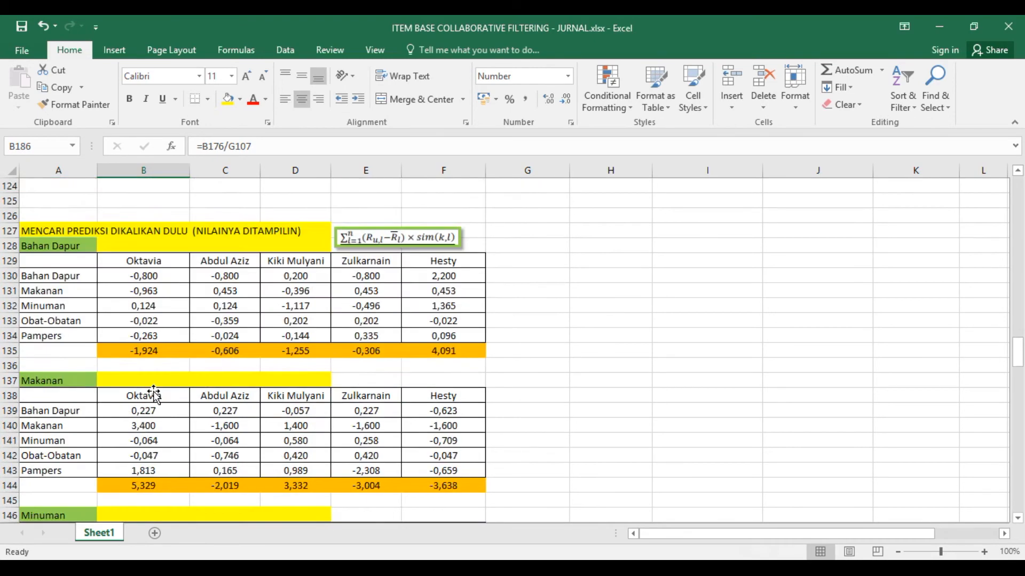
scroll(154, 393, "down", 7)
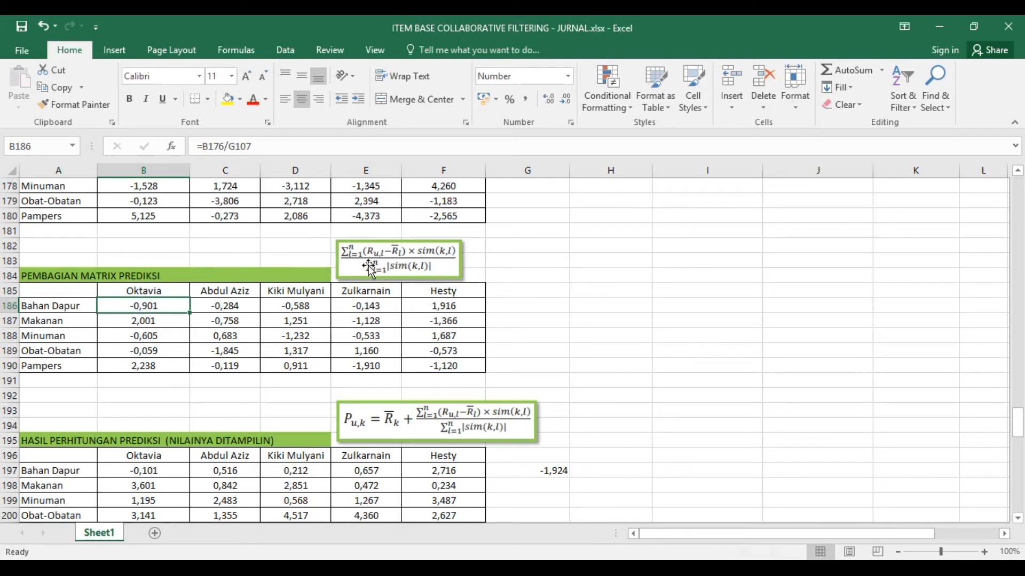
- Delete the stray value in G197 beside the HASIL PERHITUNGAN PREDIKSI table
scroll(398, 342, "down", 3)
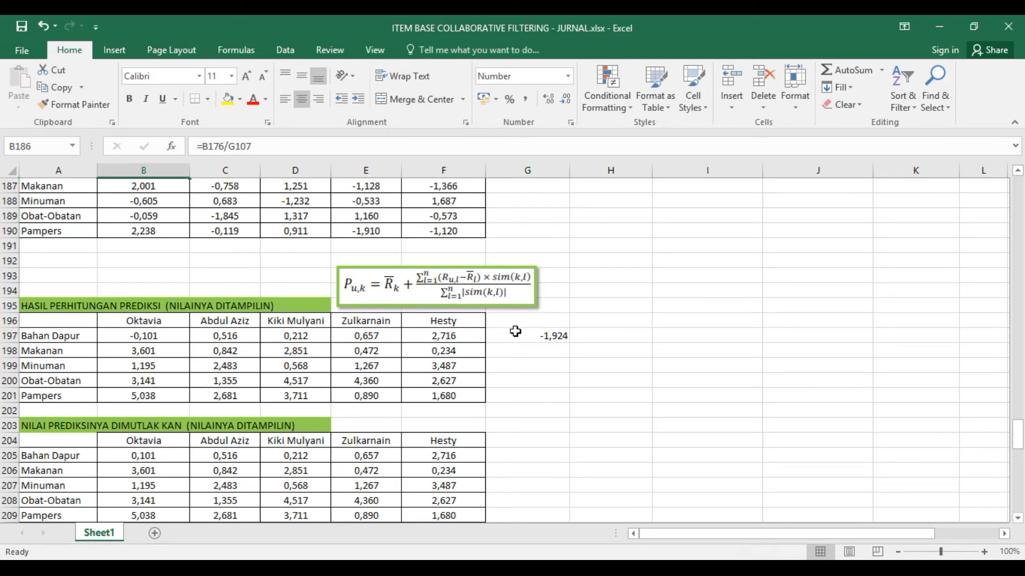
left_click(533, 341)
key("Delete")
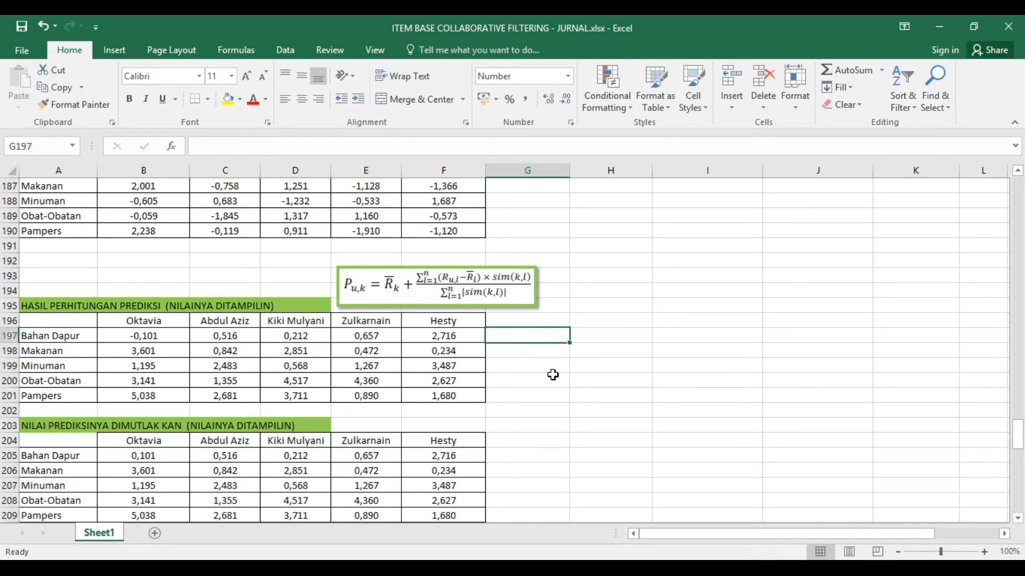
- Trace the formula in B197 of HASIL PERHITUNGAN PREDIKSI to the average rating in H26 and the division result in B186
left_click(144, 336)
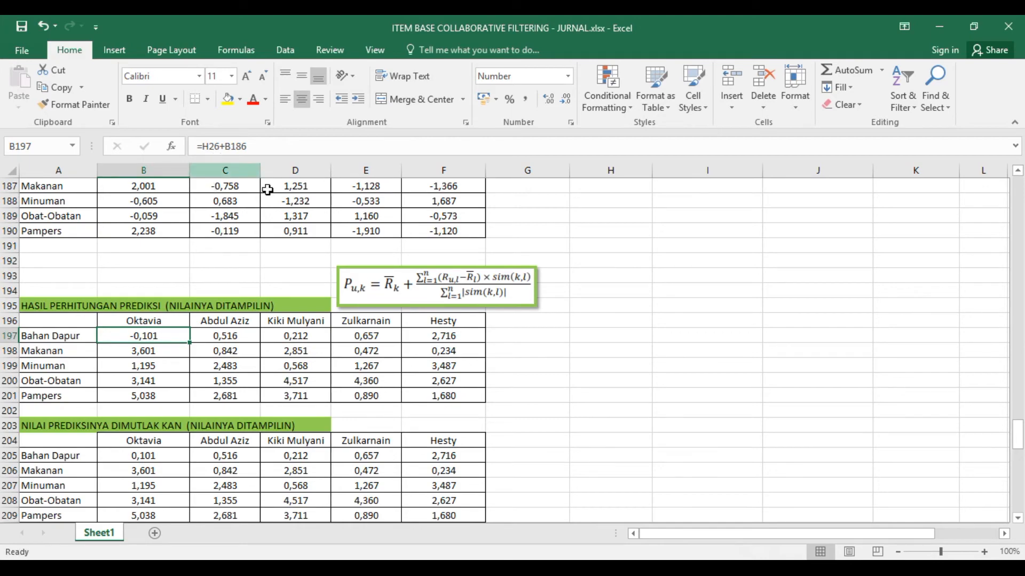
left_click_drag(1017, 440, 1018, 213)
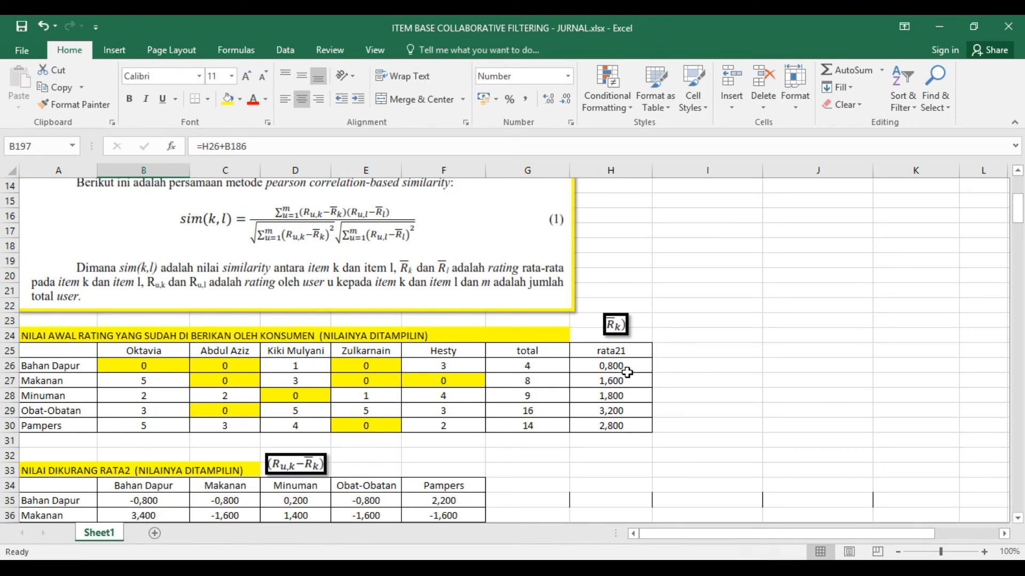
left_click_drag(1017, 207, 1014, 433)
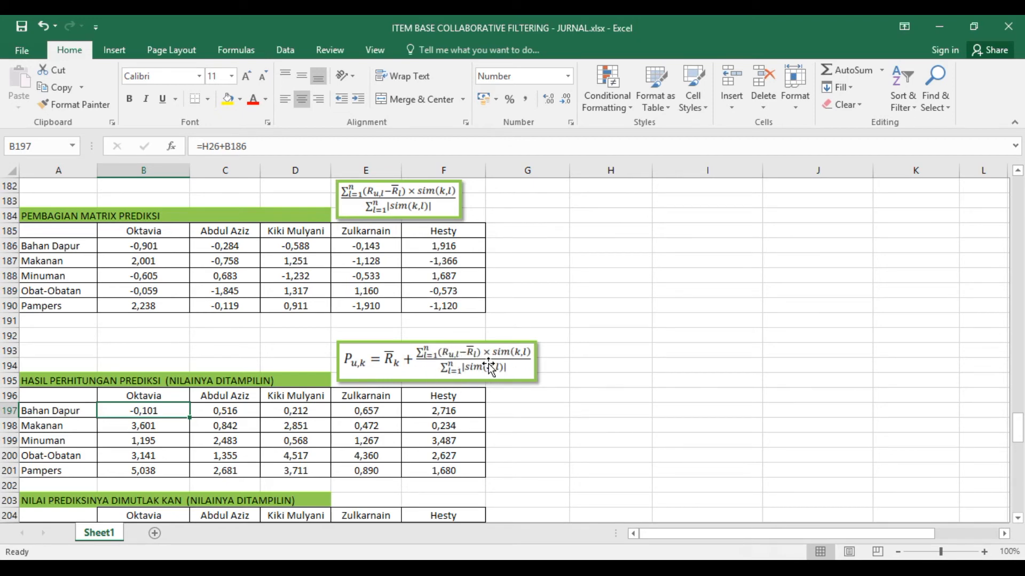
- Review the division result in B186, the prediction tables below it and the start of the Mean Absolute Error section
left_click(158, 247)
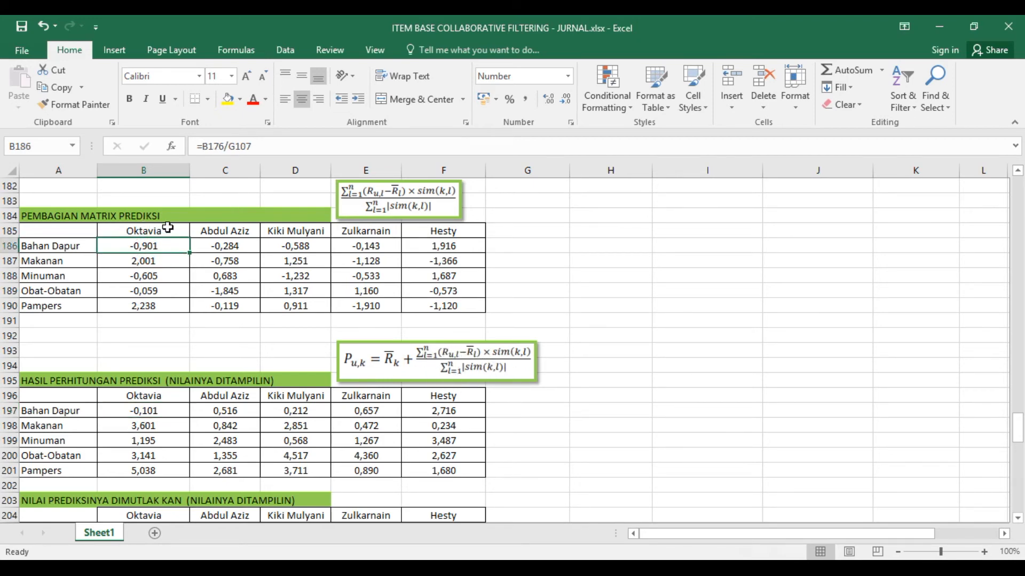
scroll(206, 436, "down", 2)
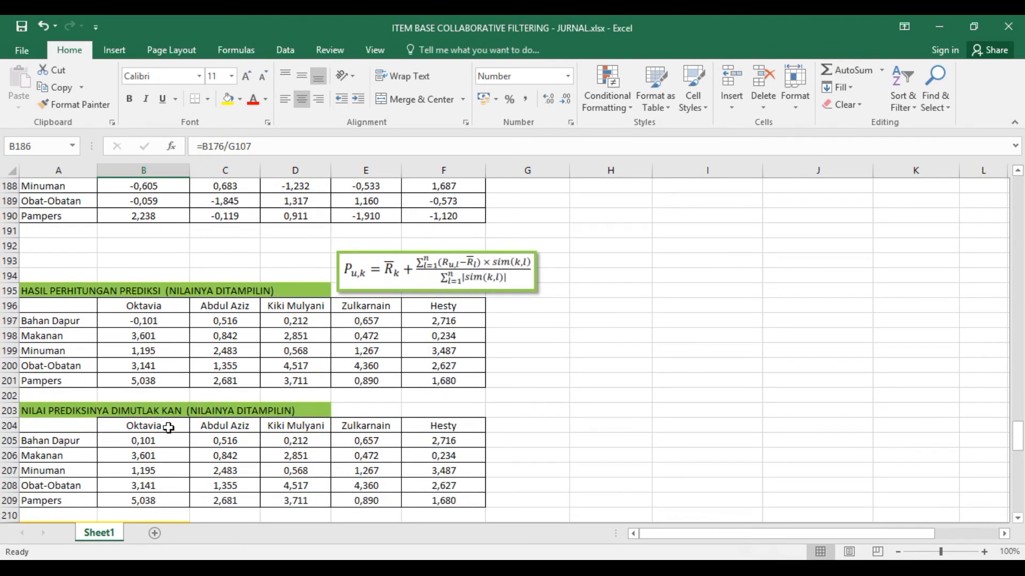
scroll(136, 358, "down", 1)
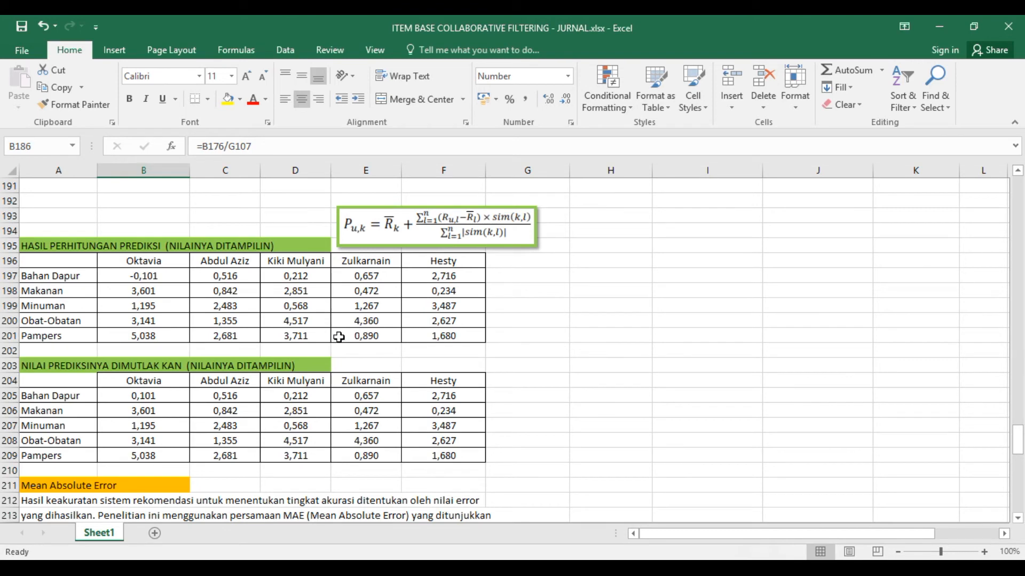
scroll(296, 391, "down", 1)
scroll(296, 391, "down", 1)
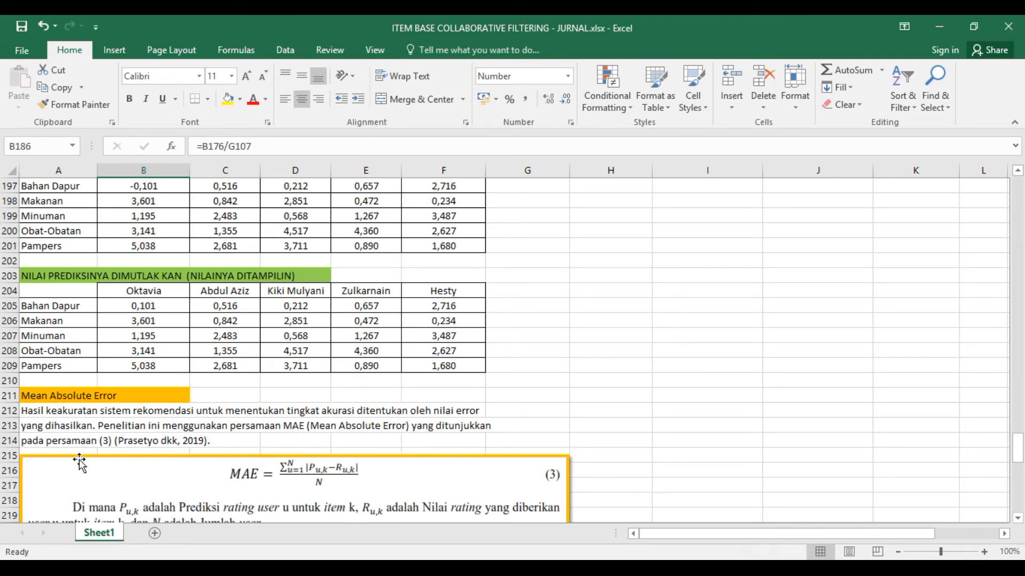
scroll(146, 444, "down", 1)
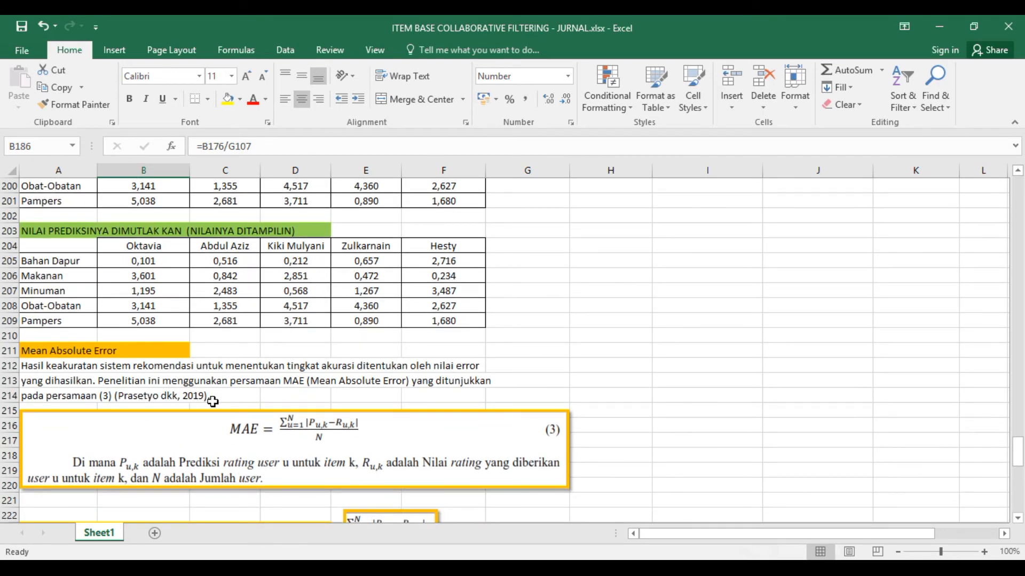
scroll(190, 370, "up", 1)
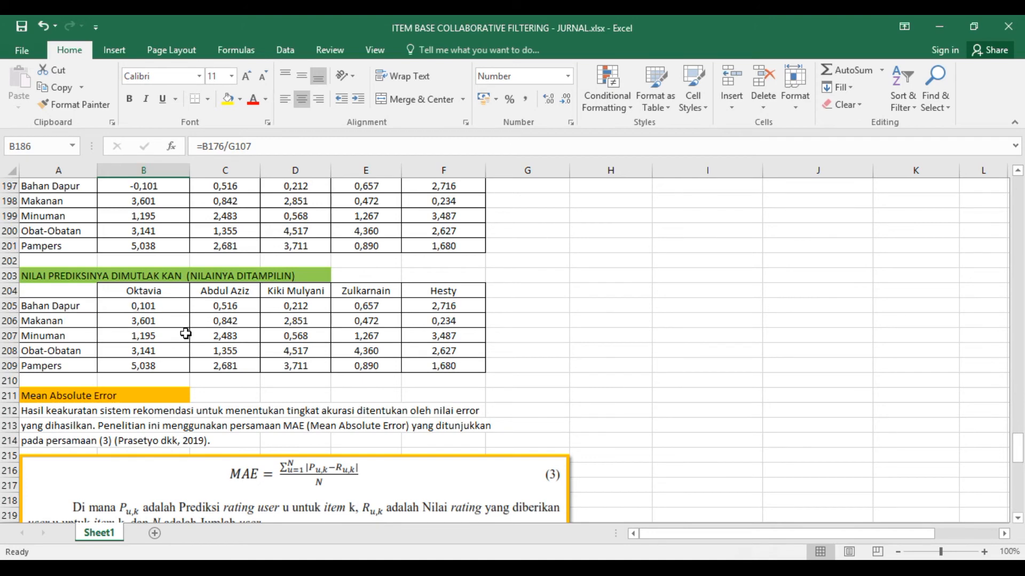
- Highlight the HASIL PERHITUNGAN PREDIKSI table A196:F201 and trace the absolute-value formula in B205 back to B197
scroll(184, 332, "up", 1)
left_click_drag(89, 222, 457, 291)
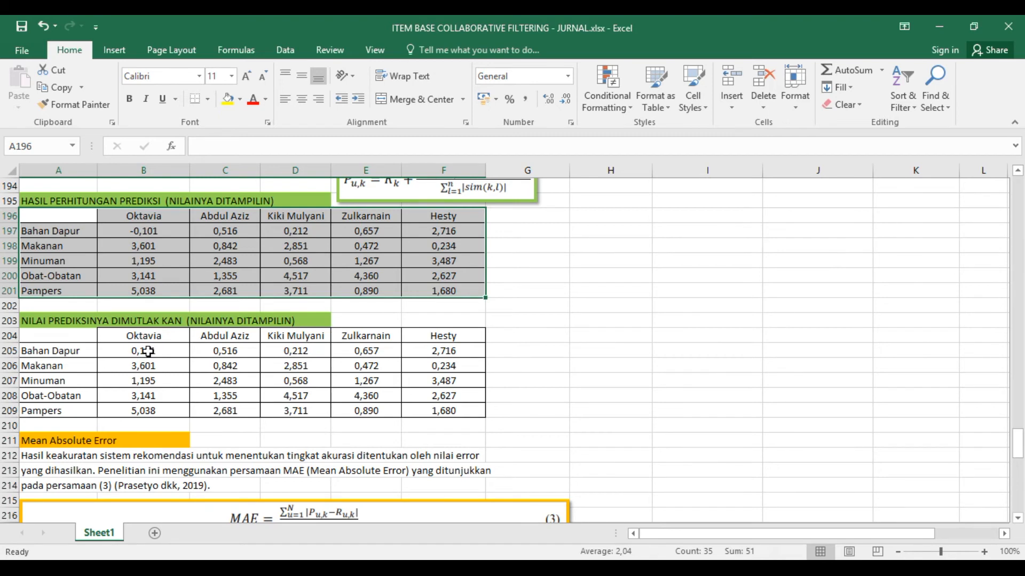
left_click(141, 352)
scroll(160, 384, "down", 2)
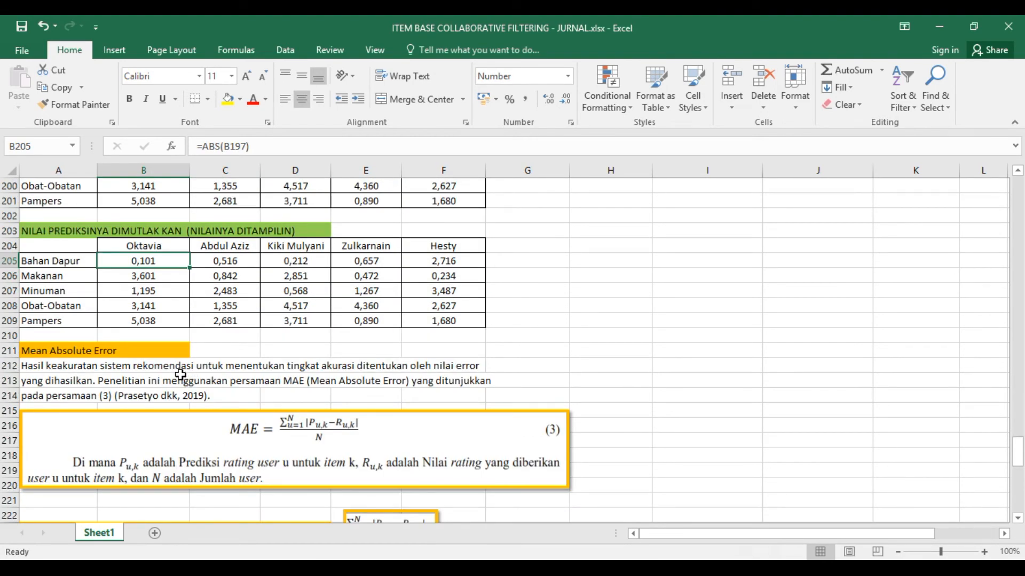
scroll(179, 377, "up", 2)
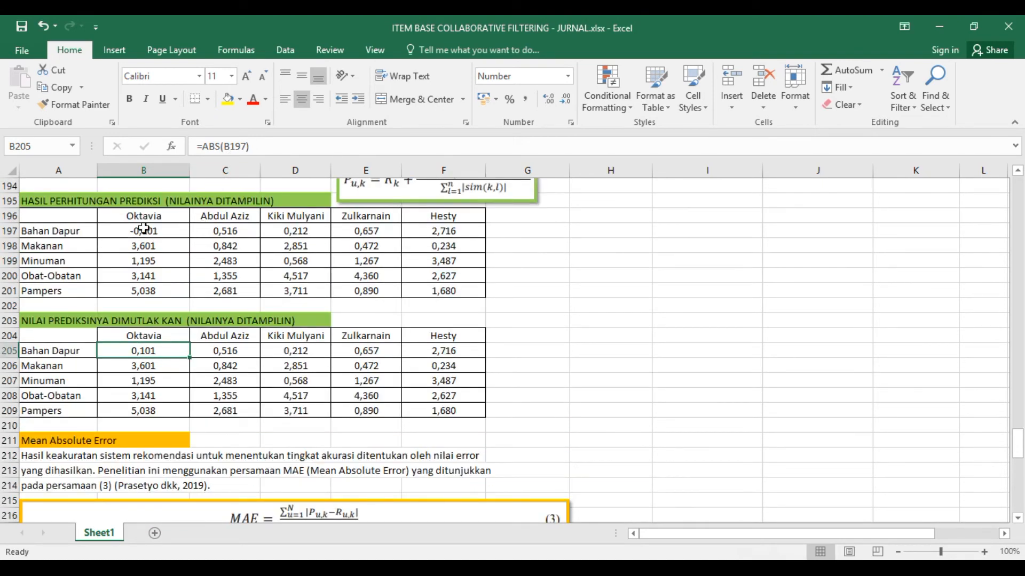
- Read the Mean Absolute Error equation and its variable definitions above the MENCARI NILAI MAE table
scroll(181, 376, "down", 2)
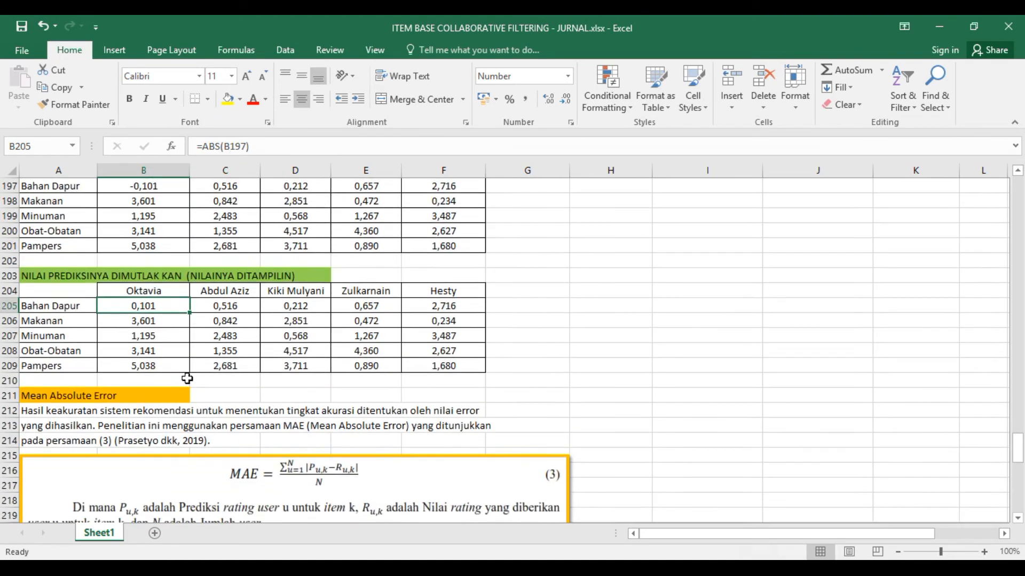
scroll(187, 380, "down", 2)
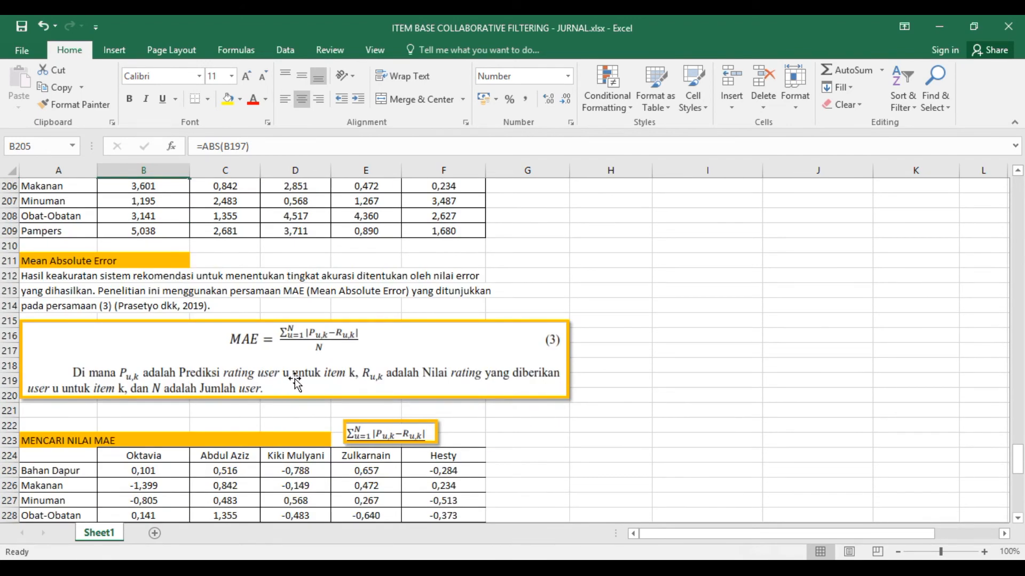
scroll(216, 379, "down", 1)
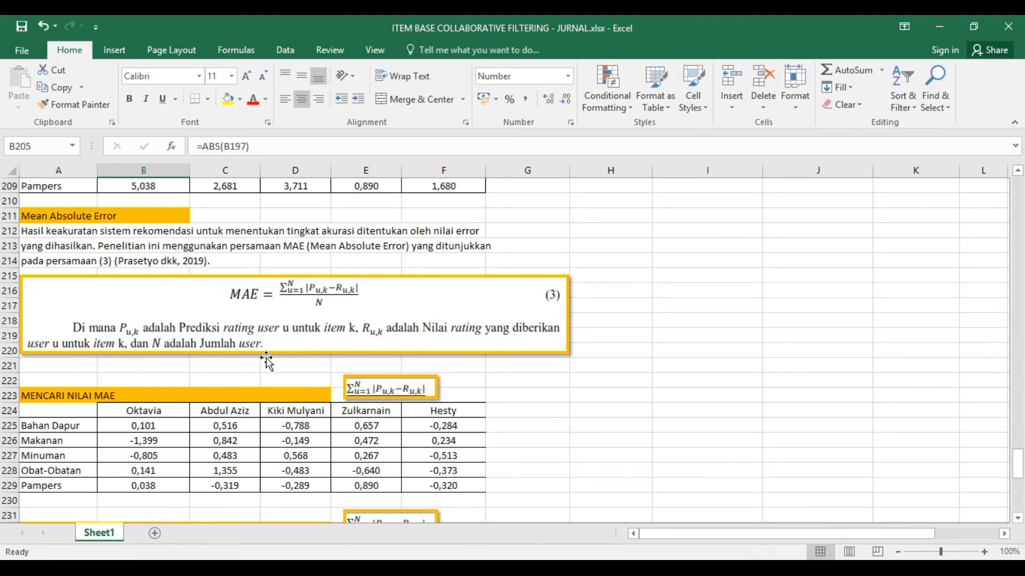
scroll(230, 380, "down", 1)
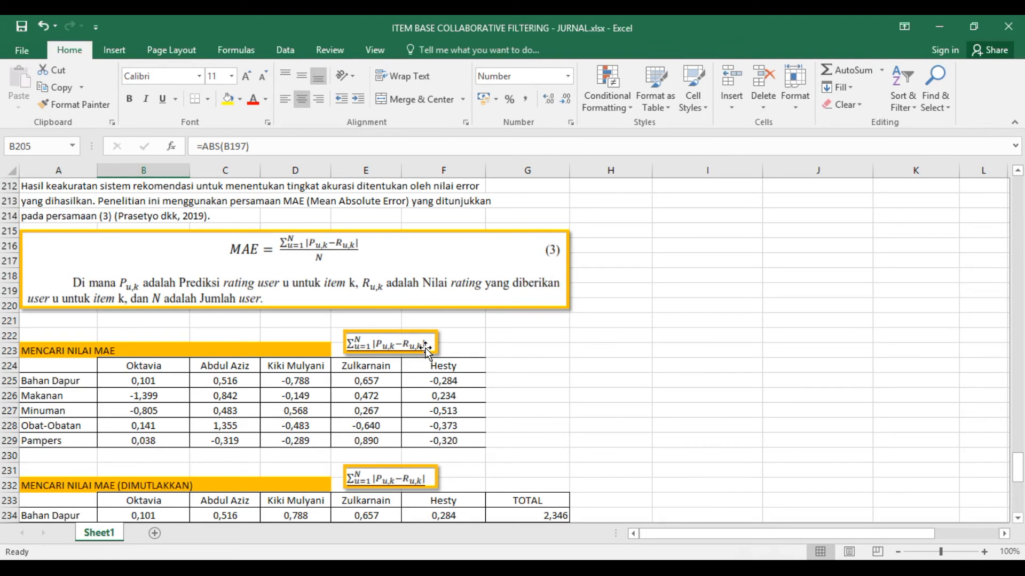
- Trace the subtraction formula in B225 of MENCARI NILAI MAE to the absolute prediction in B205 and the initial rating in B26
left_click(152, 380)
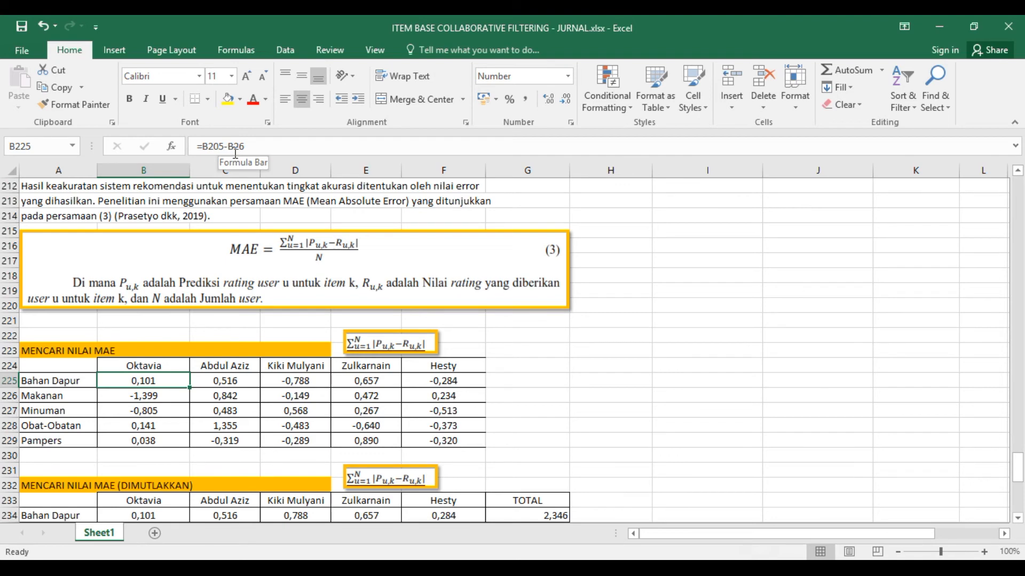
scroll(160, 310, "up", 5)
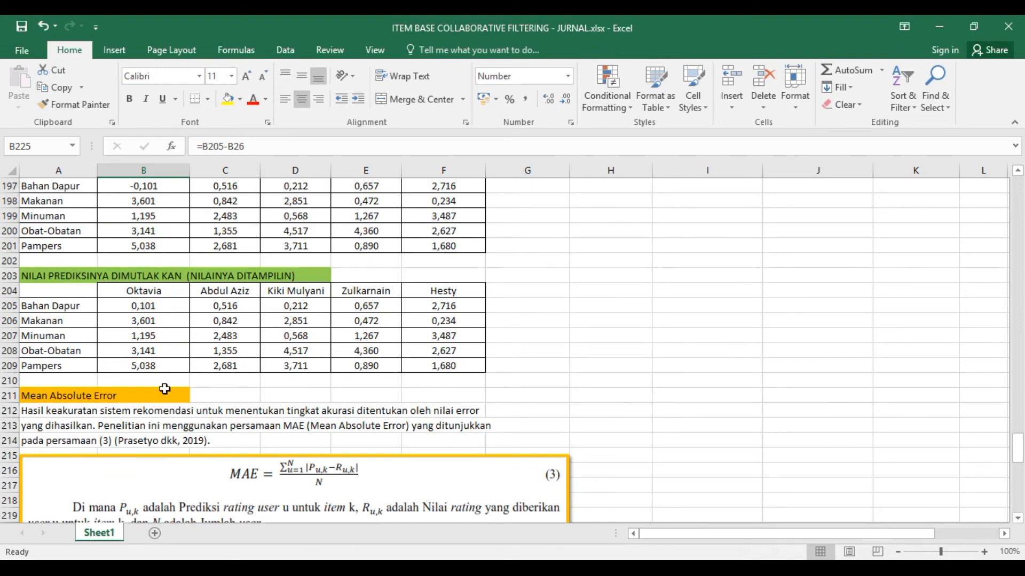
scroll(163, 408, "down", 5)
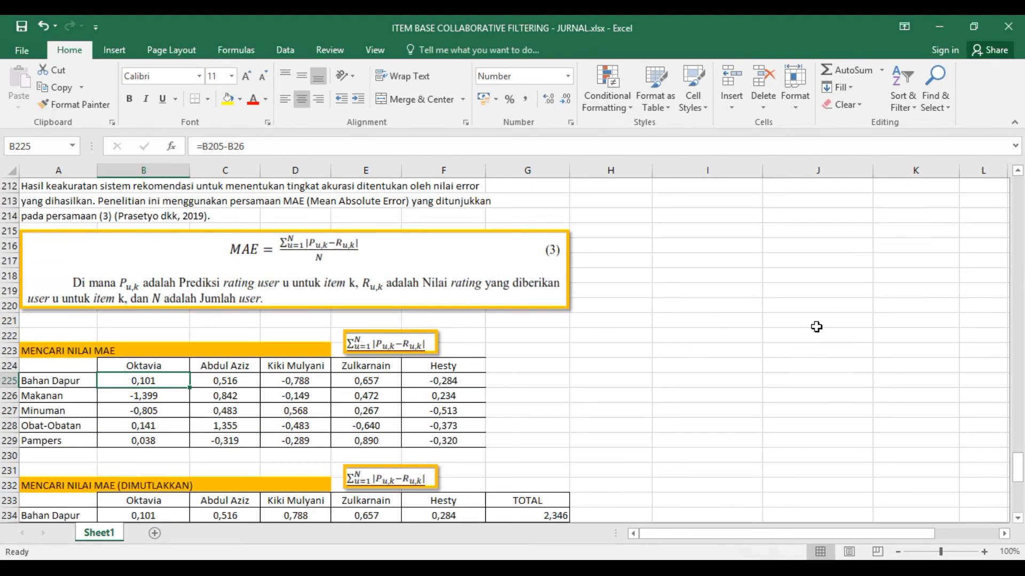
left_click_drag(1019, 476, 1019, 196)
scroll(147, 383, "down", 2)
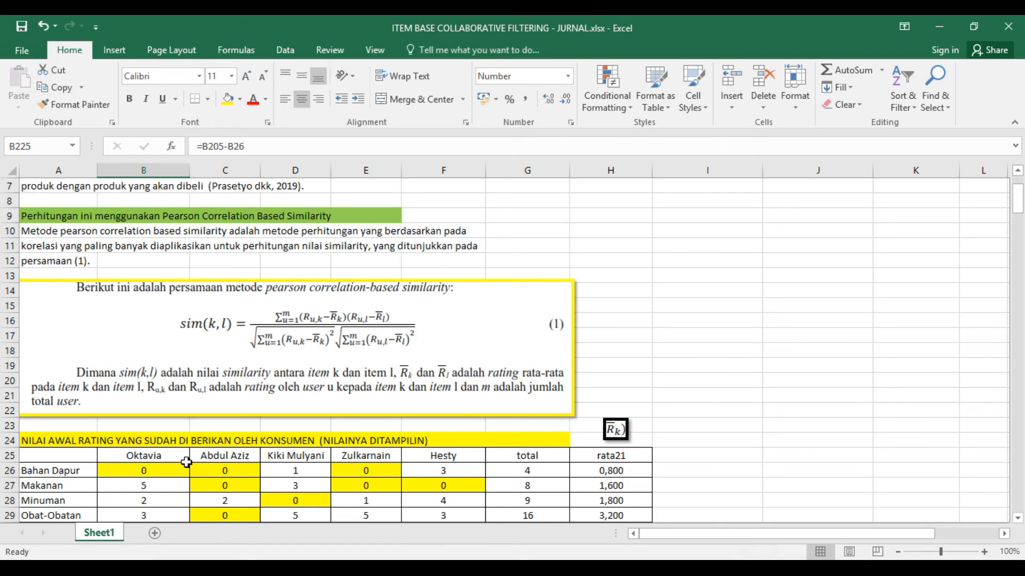
scroll(186, 462, "down", 20)
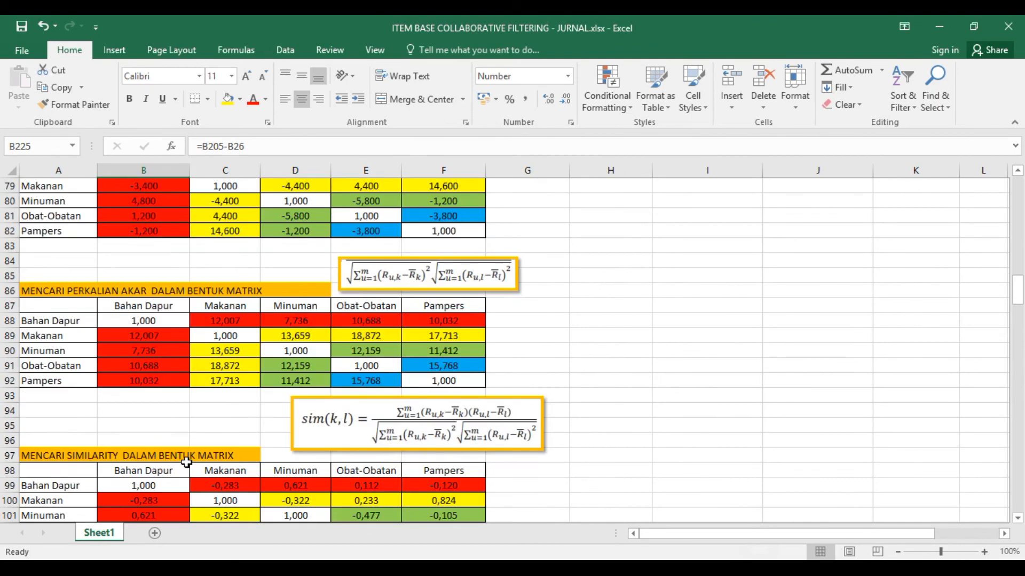
scroll(187, 462, "down", 14)
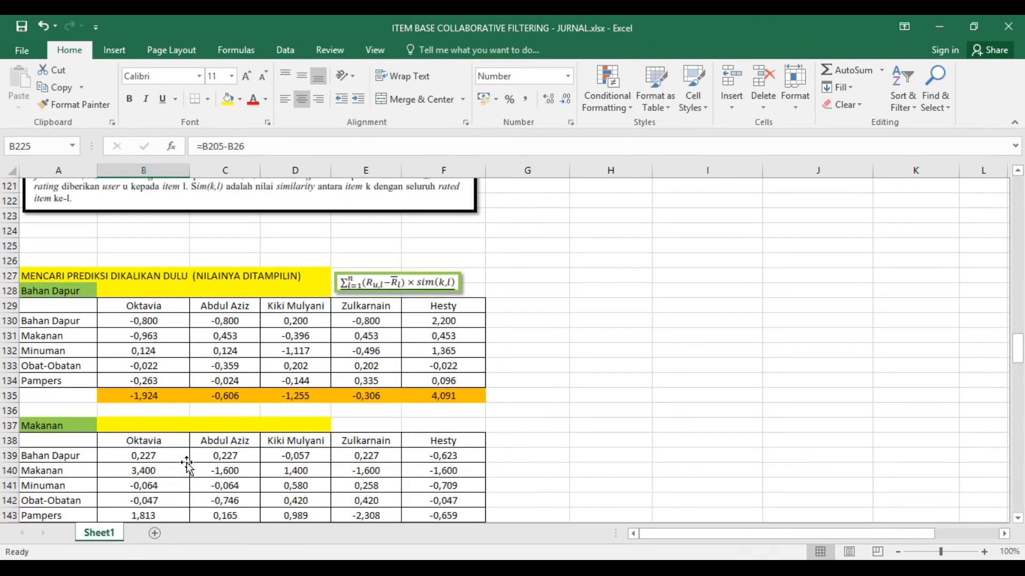
scroll(187, 462, "down", 16)
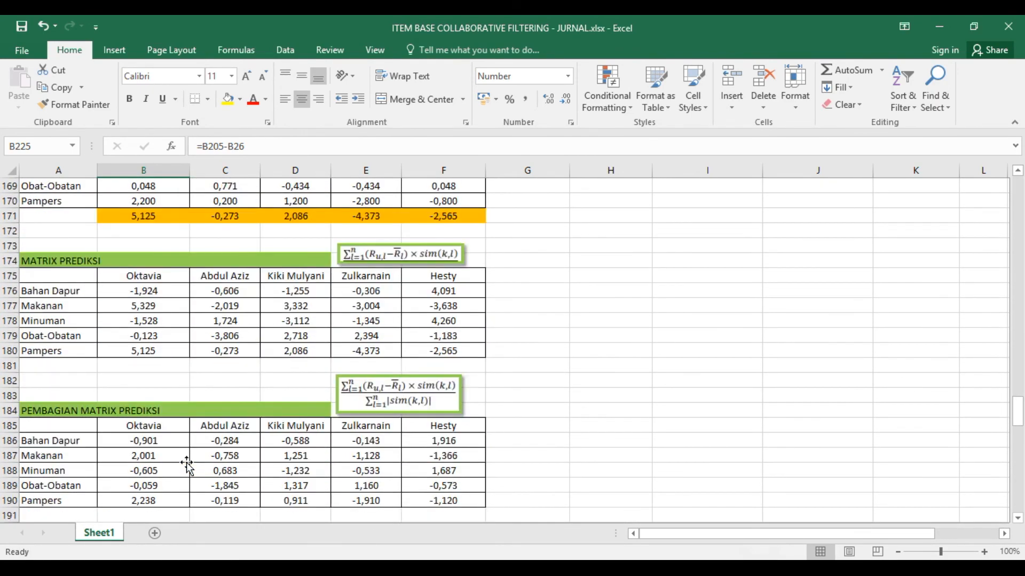
scroll(186, 462, "down", 4)
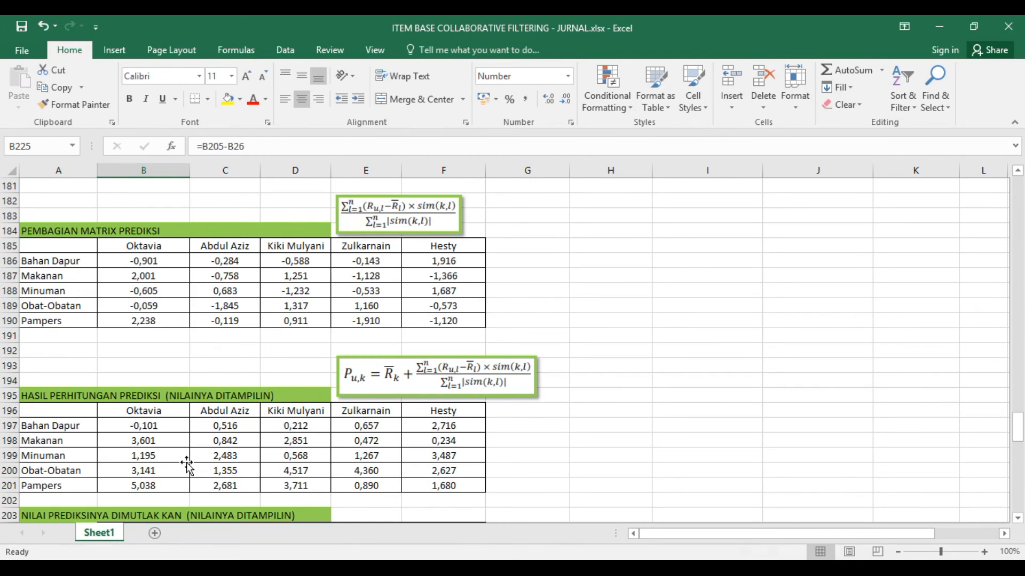
scroll(187, 462, "down", 9)
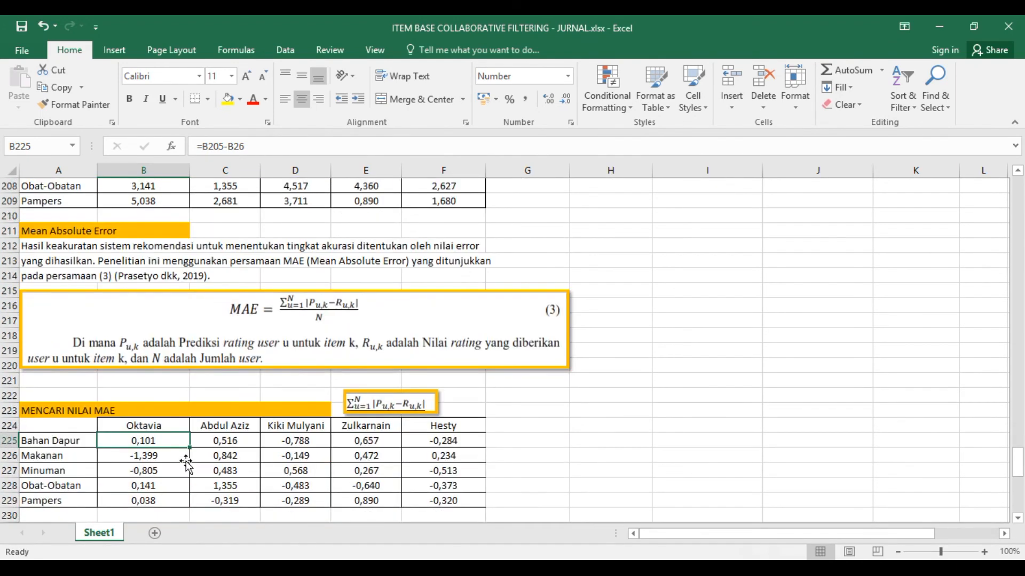
scroll(187, 463, "down", 1)
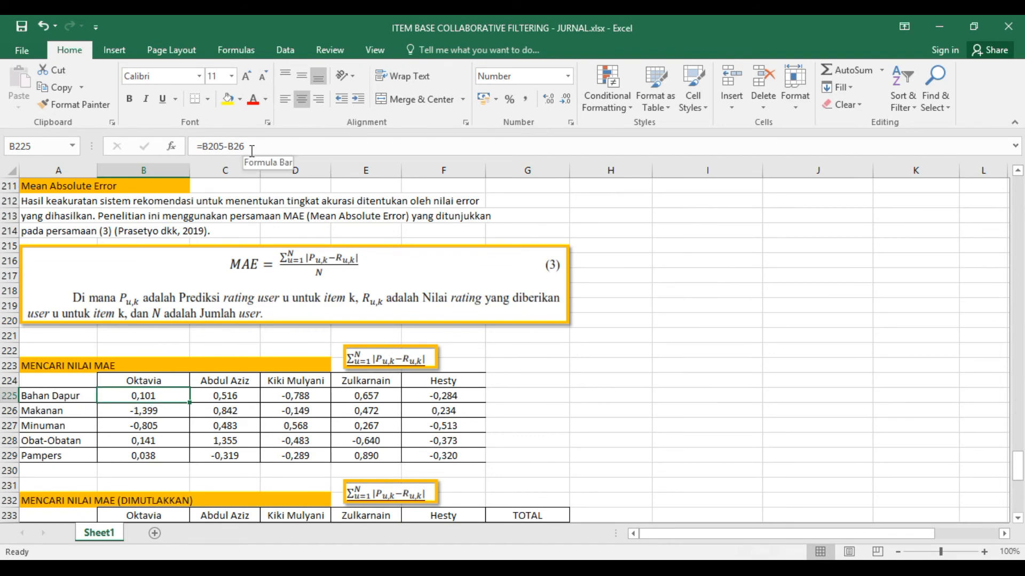
- Check the remaining Bahan Dapur formulas in C225 through F225 against the absolute prediction table
left_click(209, 398)
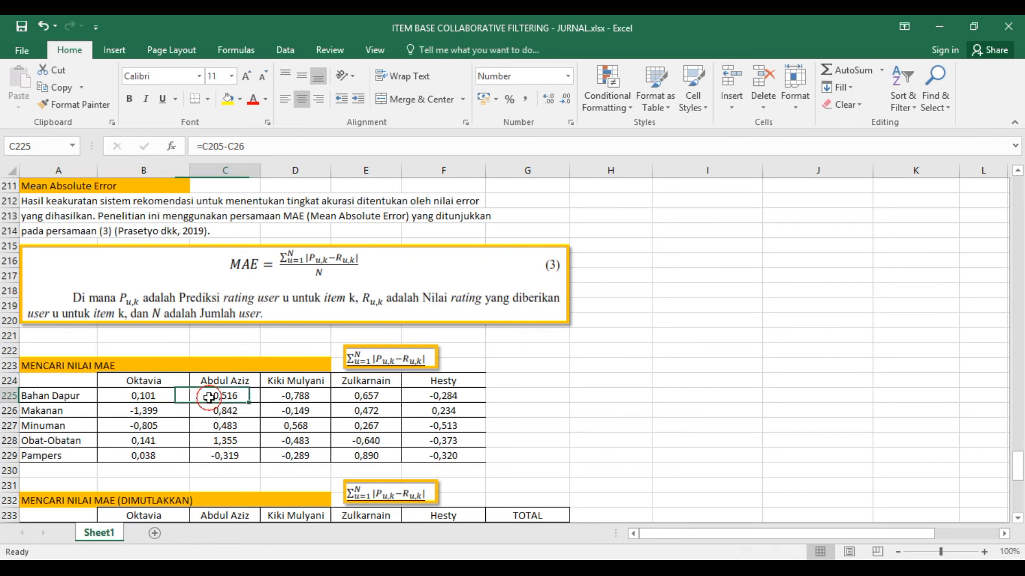
left_click(297, 396)
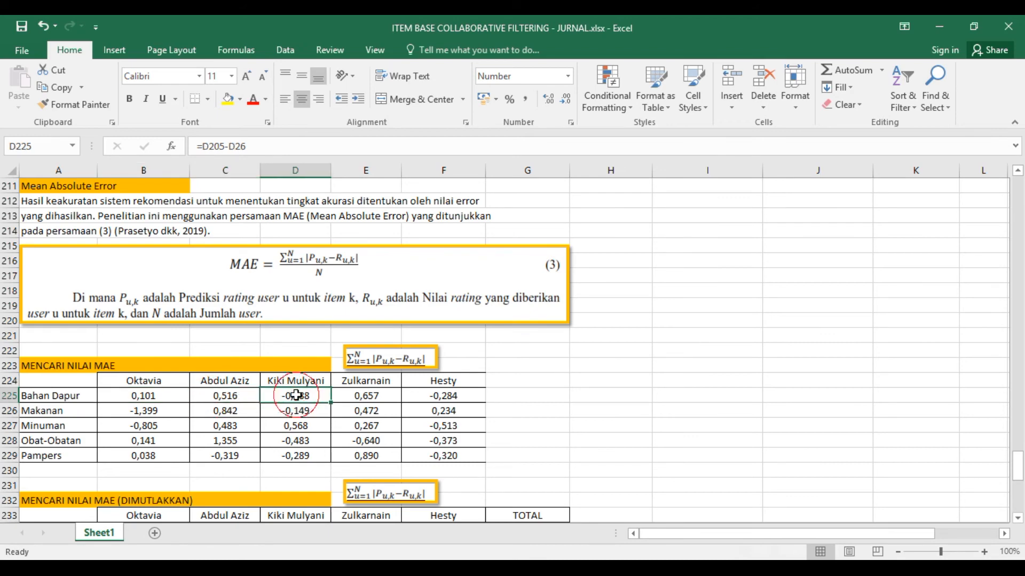
left_click(363, 396)
left_click(438, 396)
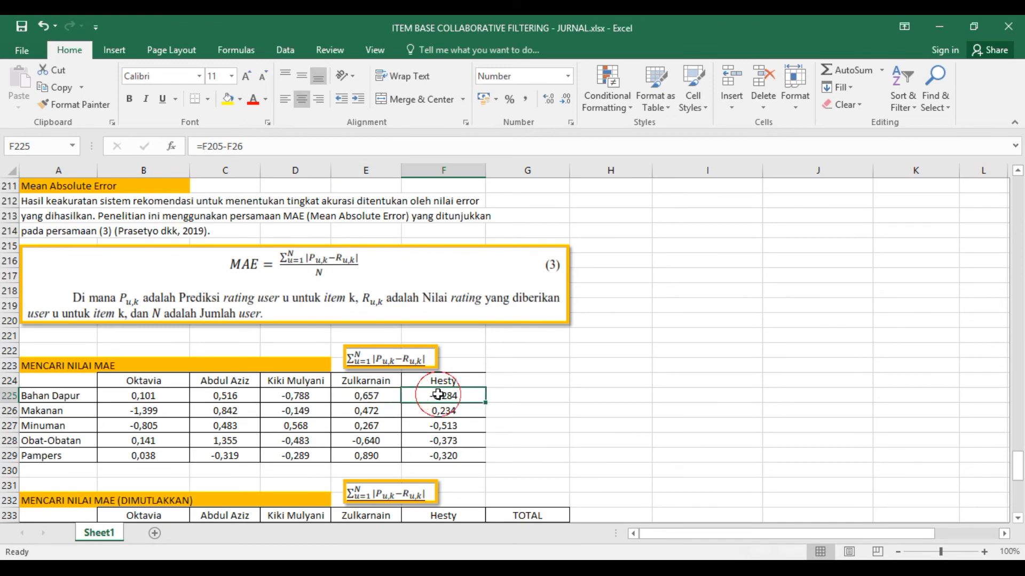
scroll(184, 423, "up", 4)
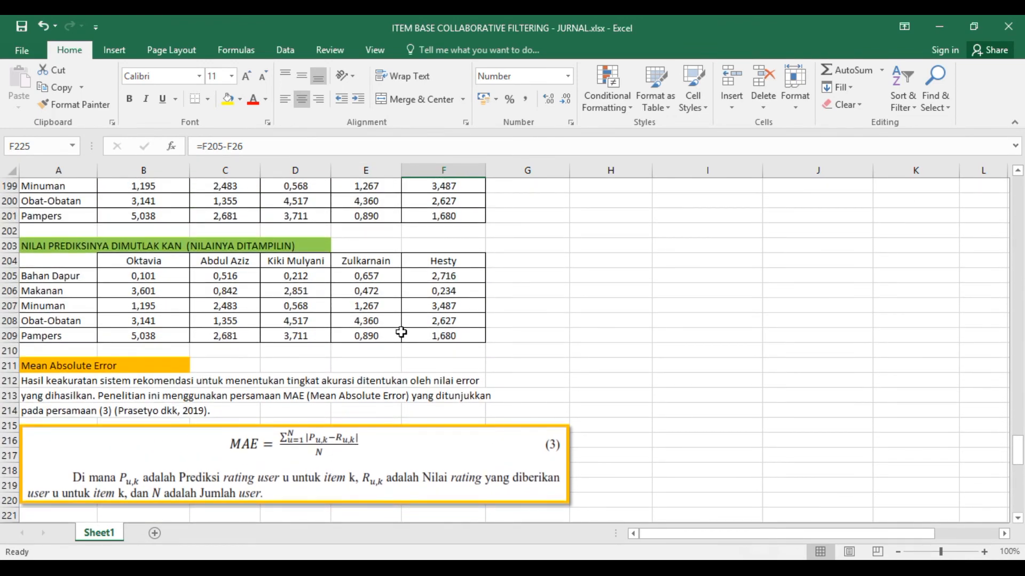
scroll(367, 383, "down", 2)
scroll(368, 383, "down", 4)
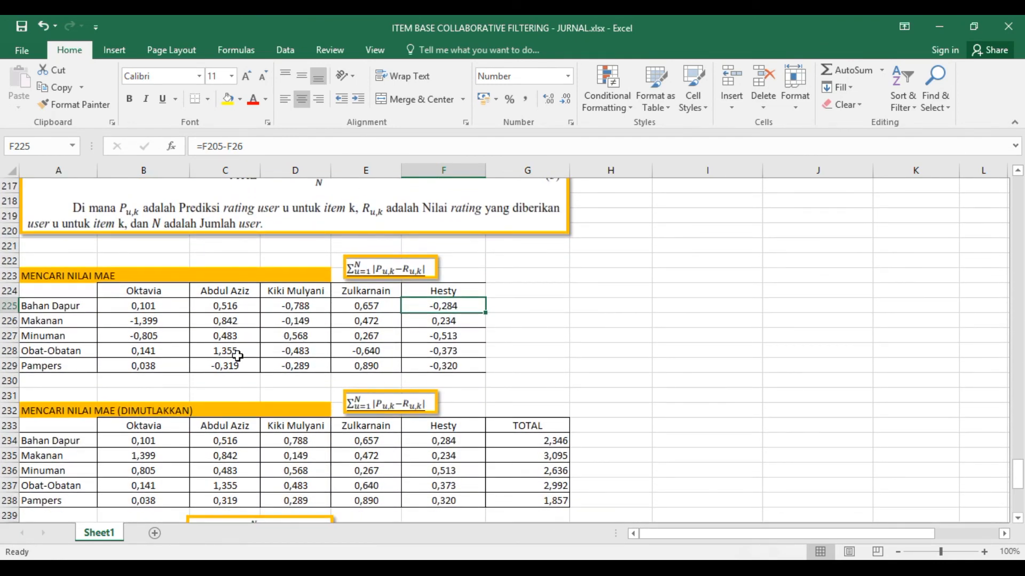
- Compare the MAE equation with the MENCARI NILAI MAE (DIMUTLAKKAN) table and inspect the absolute-value formula in B234
scroll(237, 356, "down", 1)
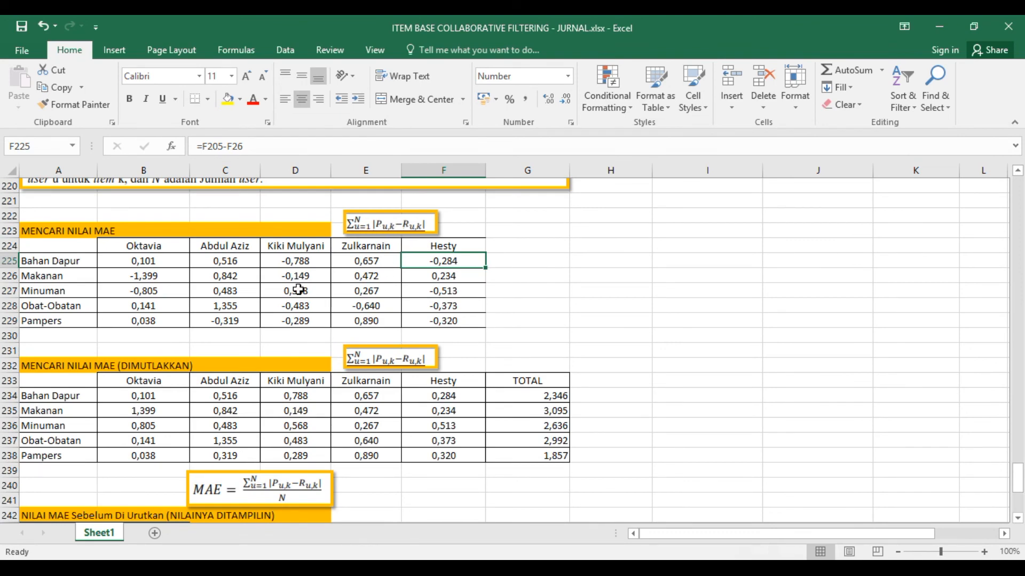
scroll(299, 288, "up", 3)
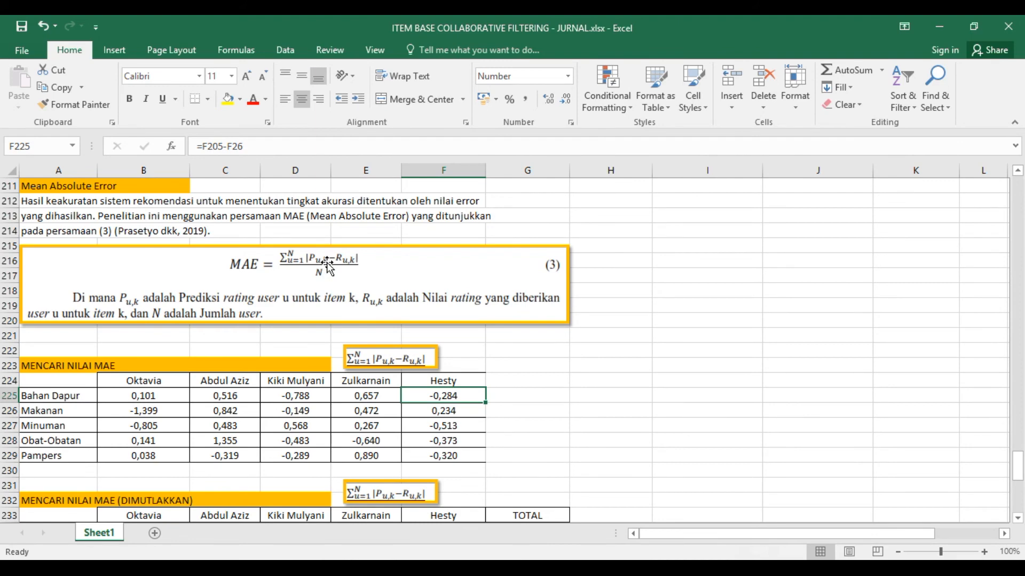
scroll(285, 426, "down", 4)
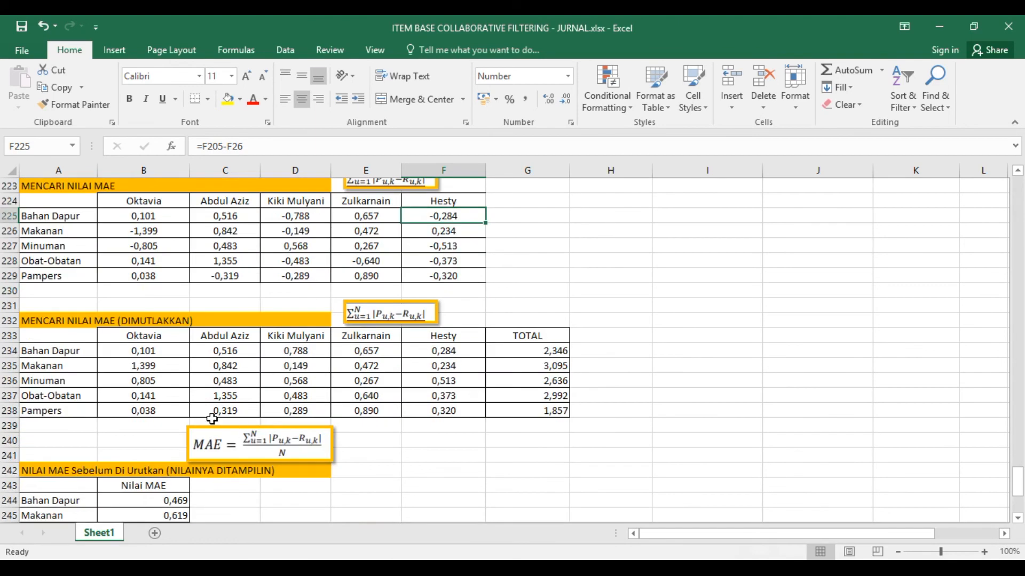
left_click(152, 352)
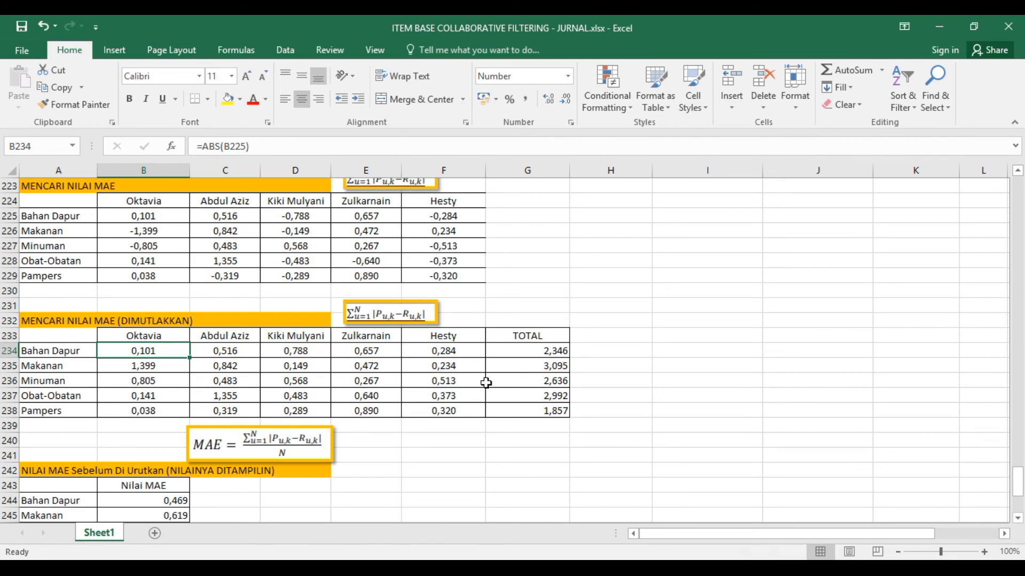
- Check which cells the Bahan Dapur TOTAL formula in G234 of MENCARI NILAI MAE (DIMUTLAKKAN) sums
scroll(502, 376, "up", 1)
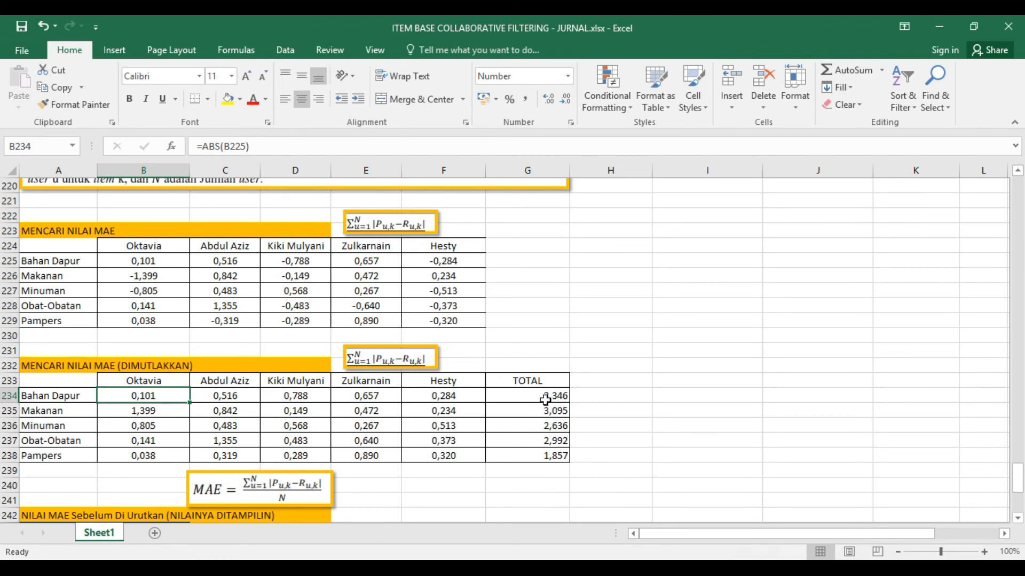
scroll(544, 400, "down", 2)
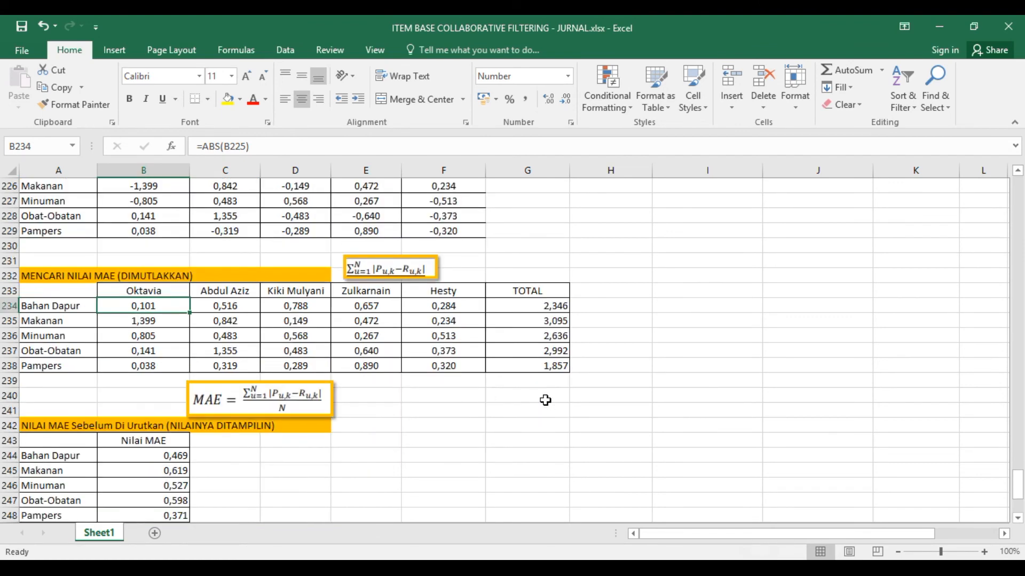
left_click(540, 306)
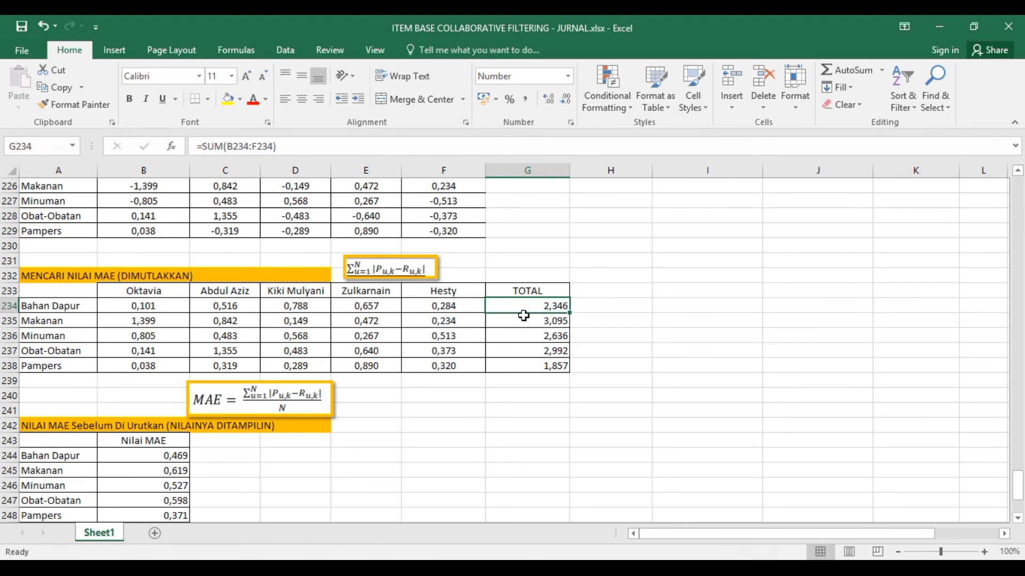
- Compare the MAE equation with the TOTAL column and inspect the division formula in B244 of NILAI MAE Sebelum Di Urutkan
scroll(481, 368, "down", 1)
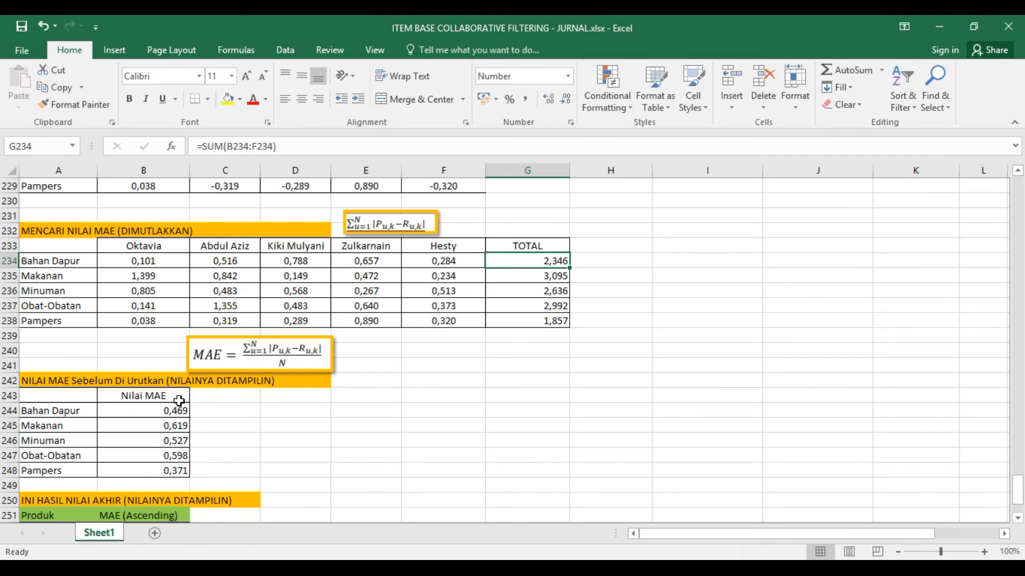
scroll(181, 395, "up", 7)
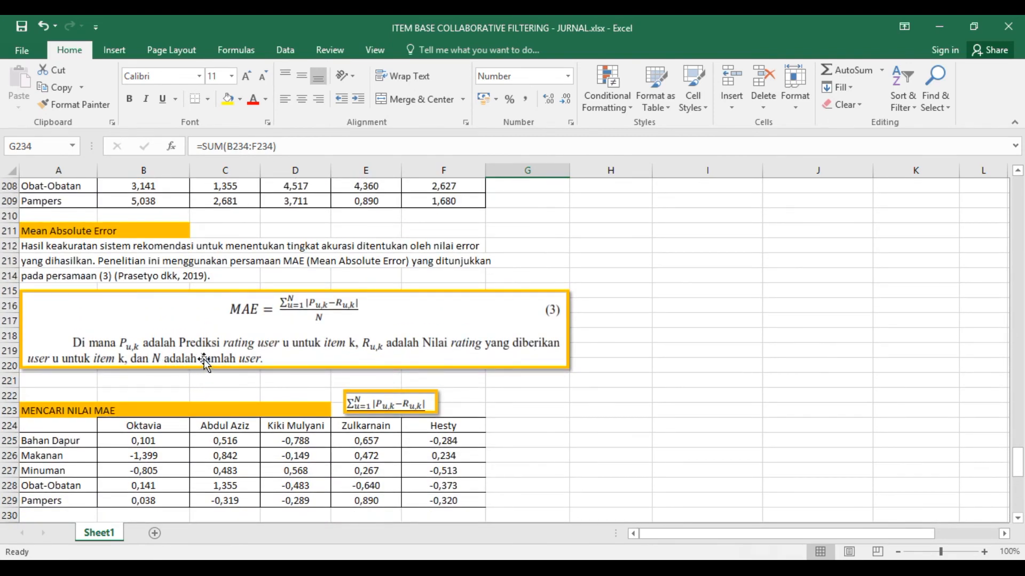
scroll(263, 362, "down", 5)
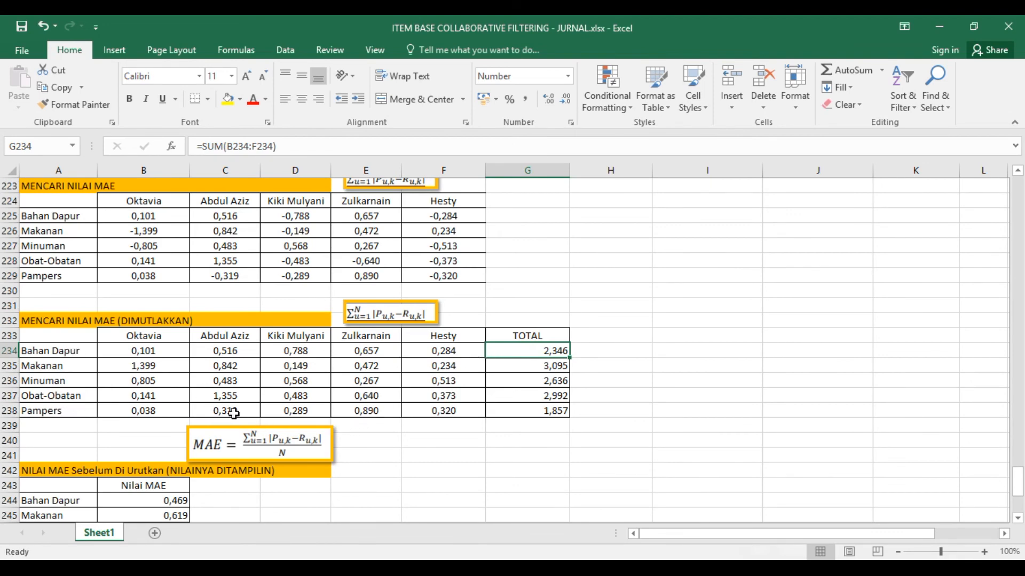
scroll(235, 415, "down", 3)
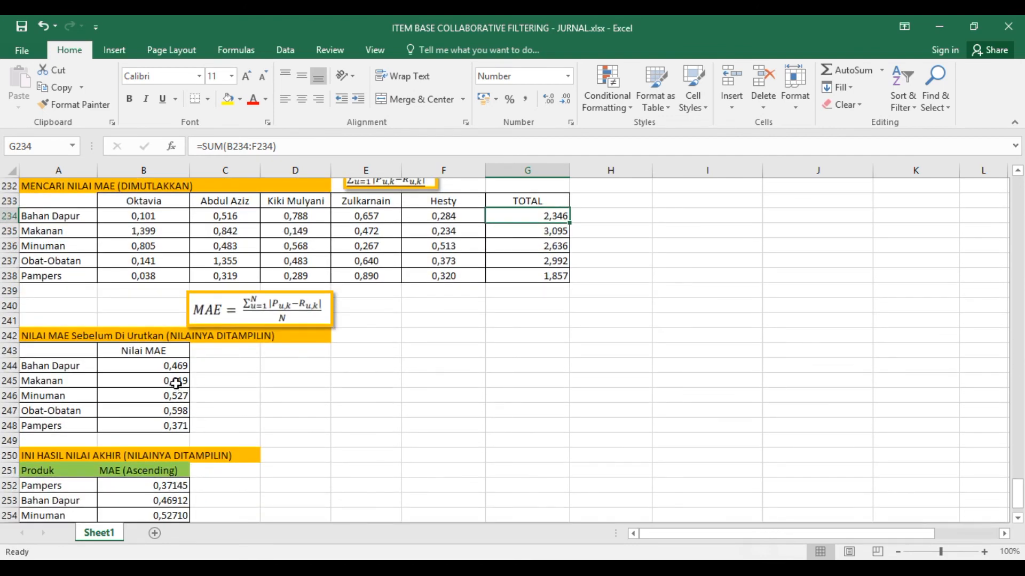
left_click(167, 365)
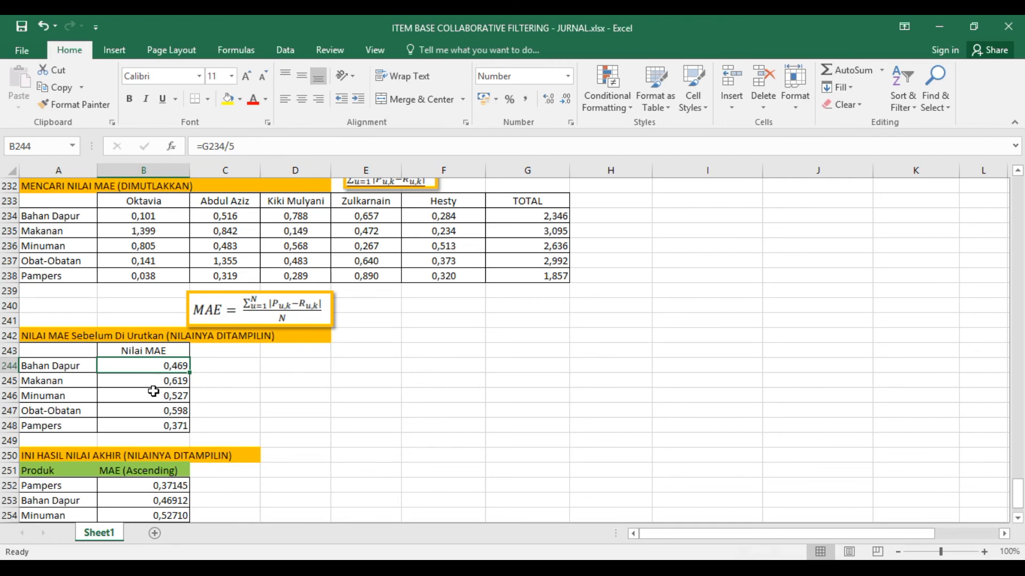
- Compare the unsorted MAE table in A243:B248 with the ascending final results, checking the first recommended product in A256
scroll(153, 389, "down", 2)
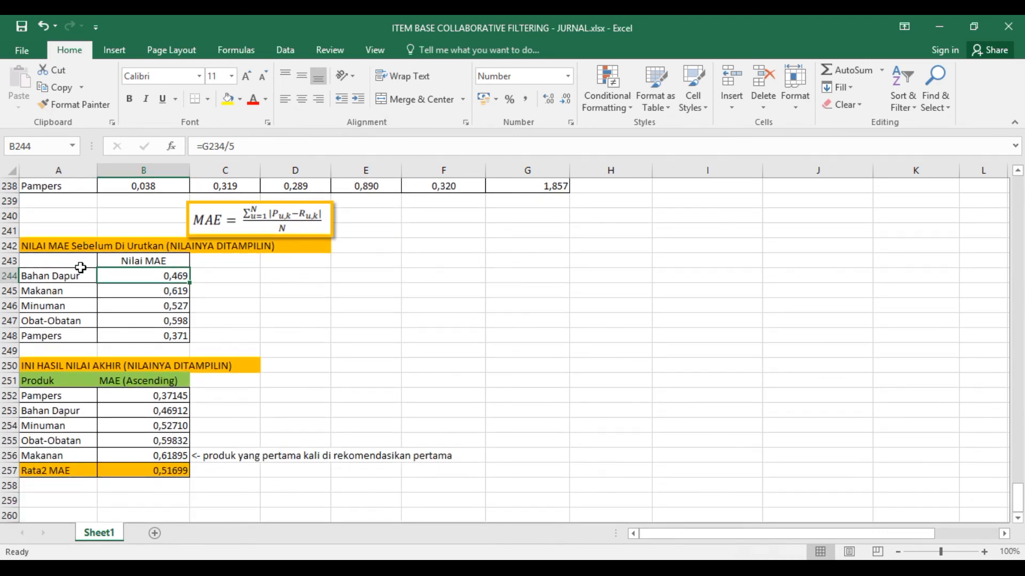
left_click_drag(69, 263, 177, 336)
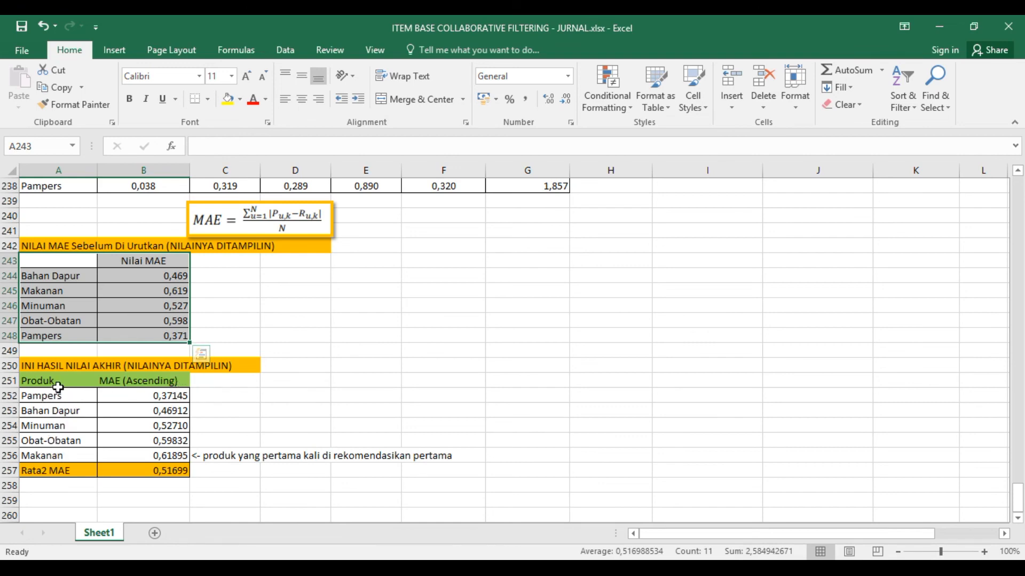
left_click(69, 456)
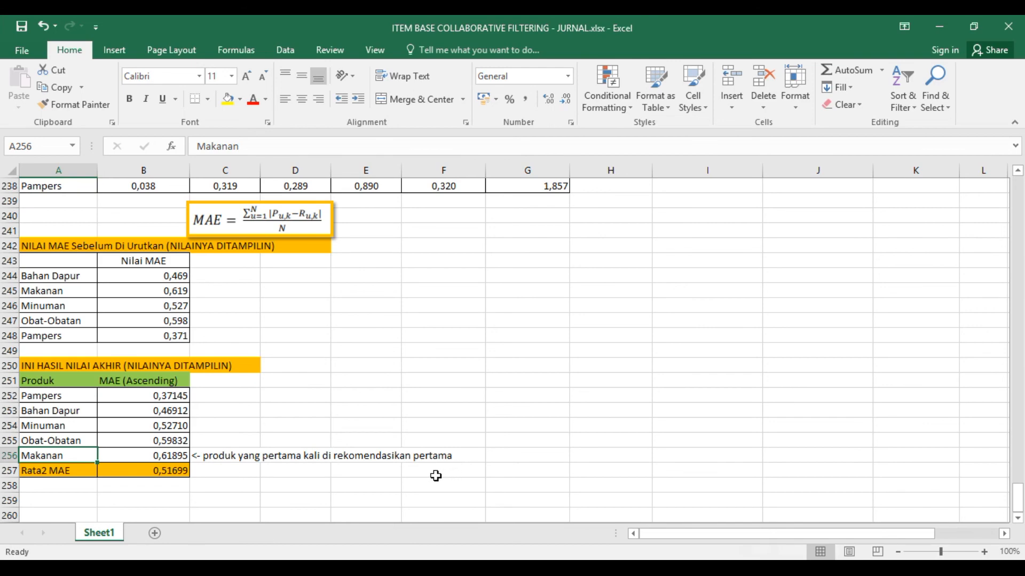
- Switch to the localhost:81/2021/item/projects3 page in the browser and review its tables back to Pemetaan Awal
scroll(442, 476, "up", 6)
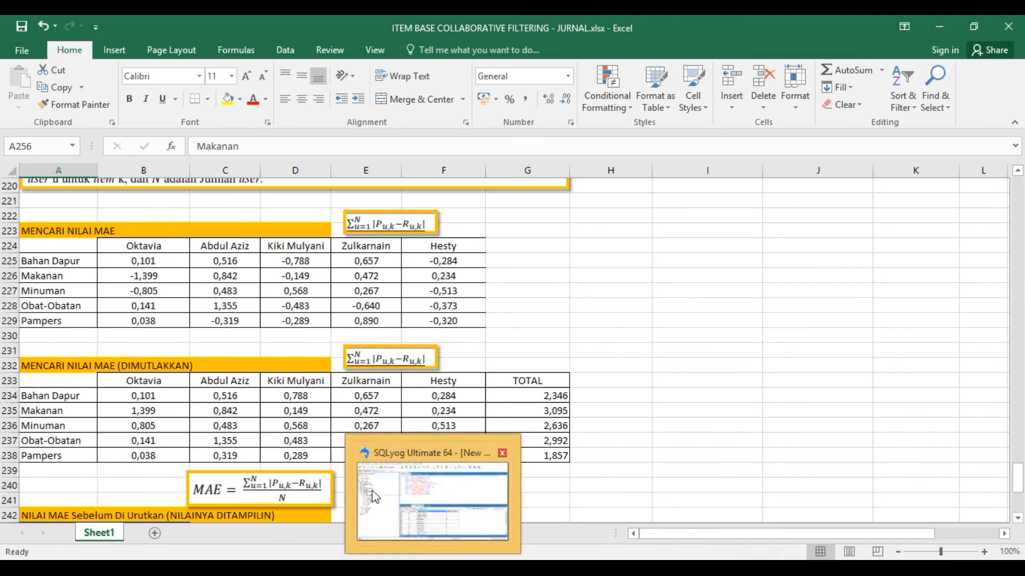
left_click(372, 491)
scroll(343, 389, "up", 15)
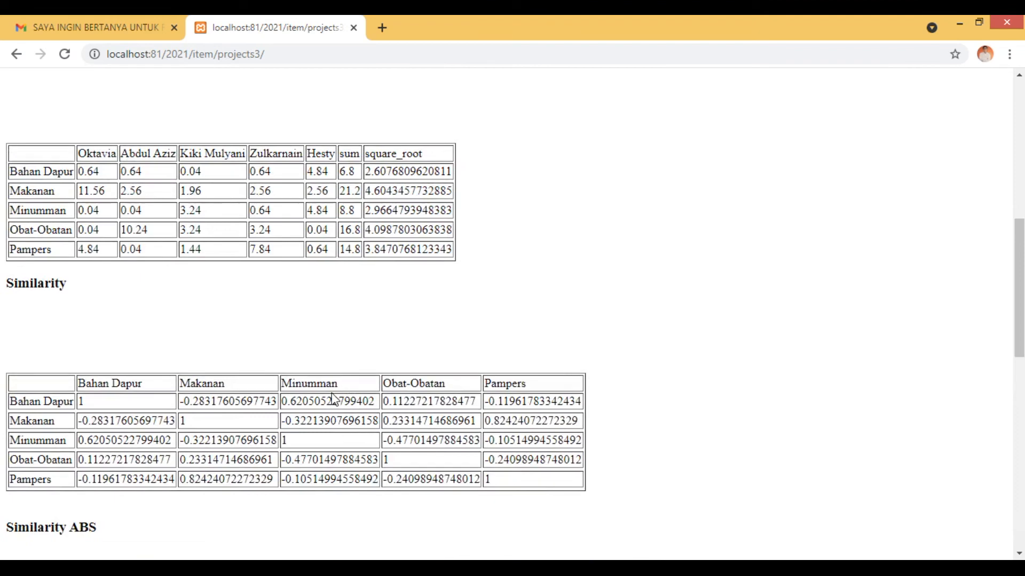
scroll(335, 401, "up", 6)
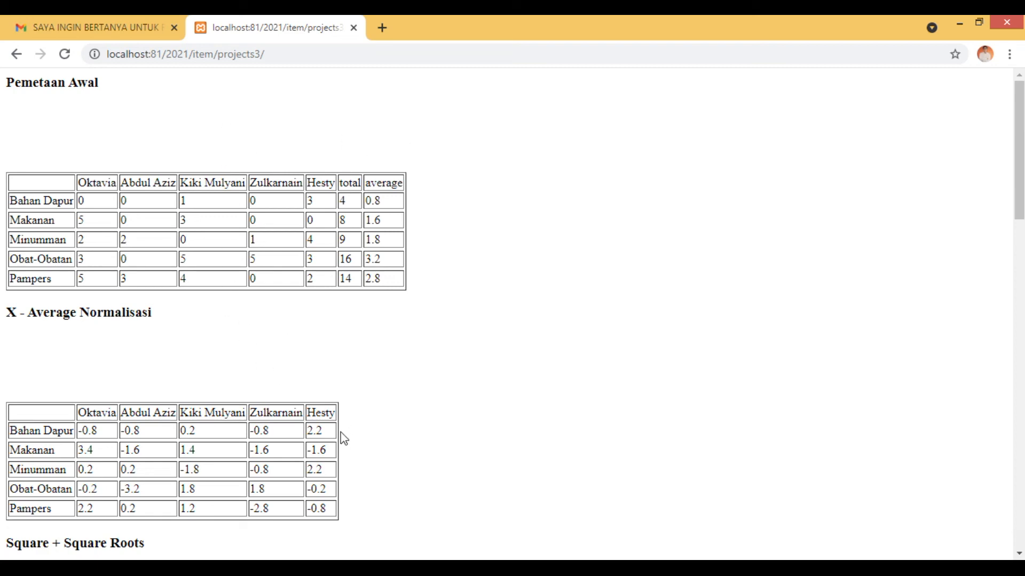
- Switch to SQLyog and view the data of the users and user_products tables in the recommendation database
left_click(374, 570)
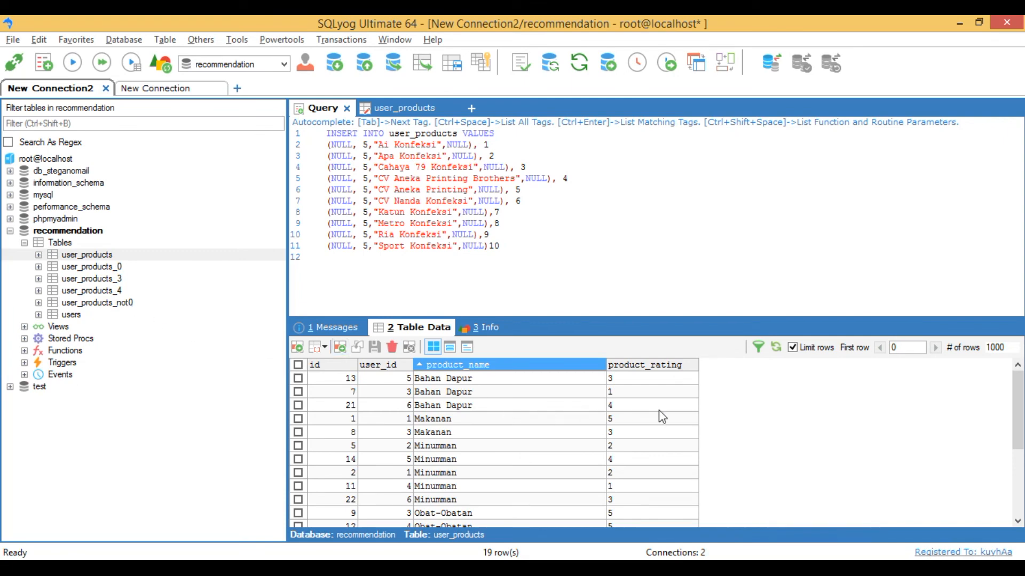
left_click(78, 315)
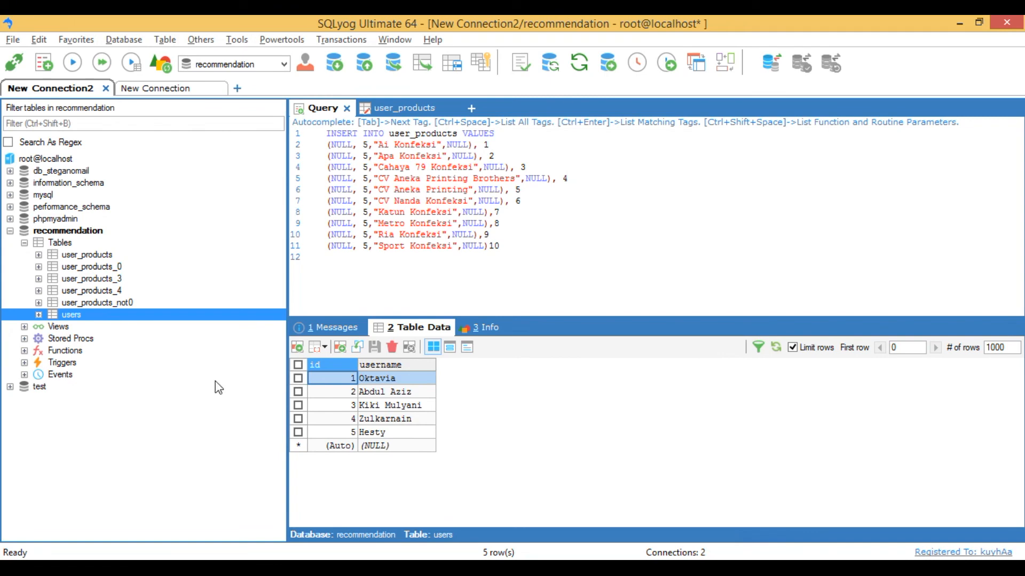
left_click(96, 254)
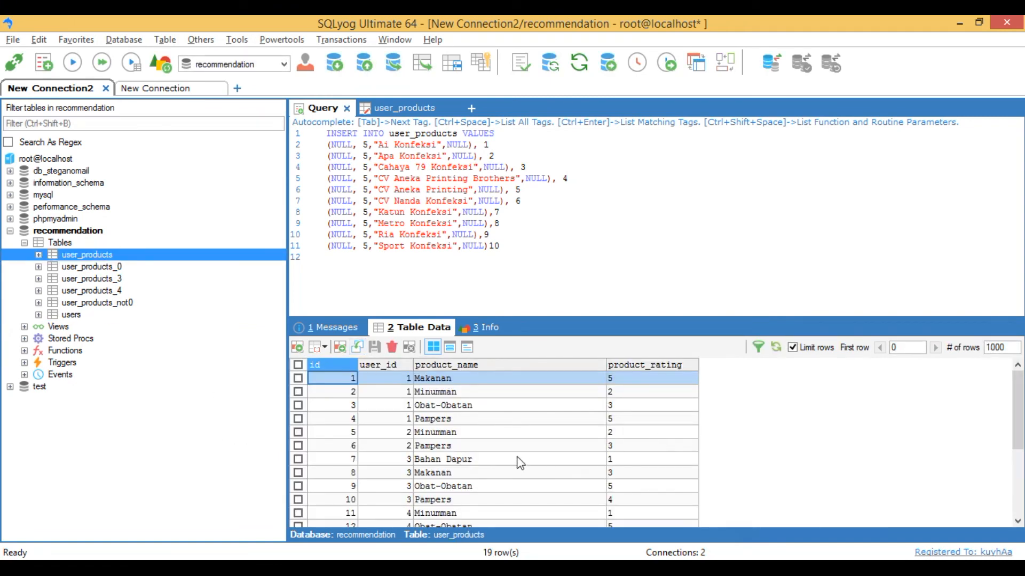
left_click(422, 420)
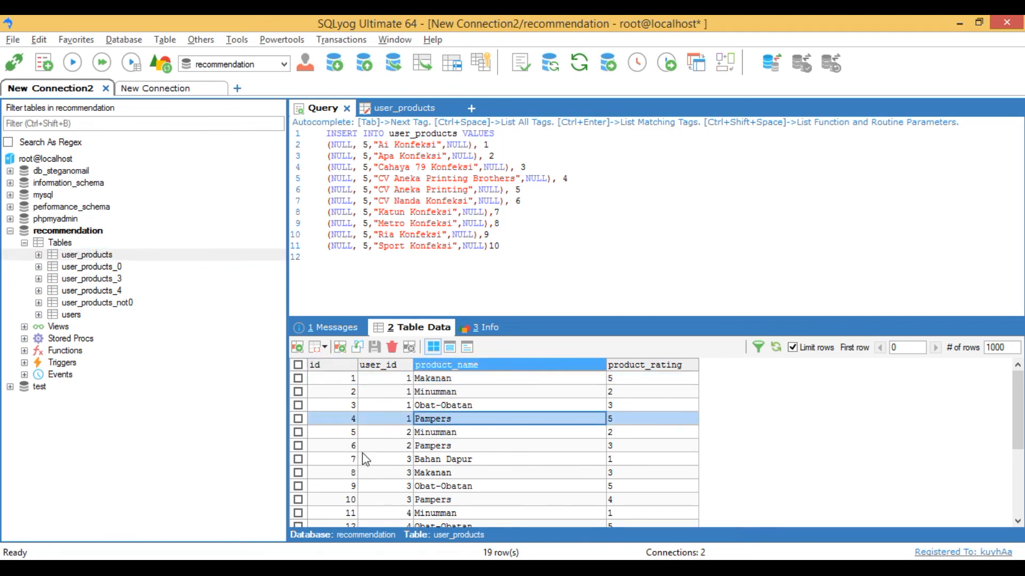
- Return to the Excel workbook by way of the browser page and show the Collaborative Filtering introduction at the start of Sheet1
key("alt+Tab")
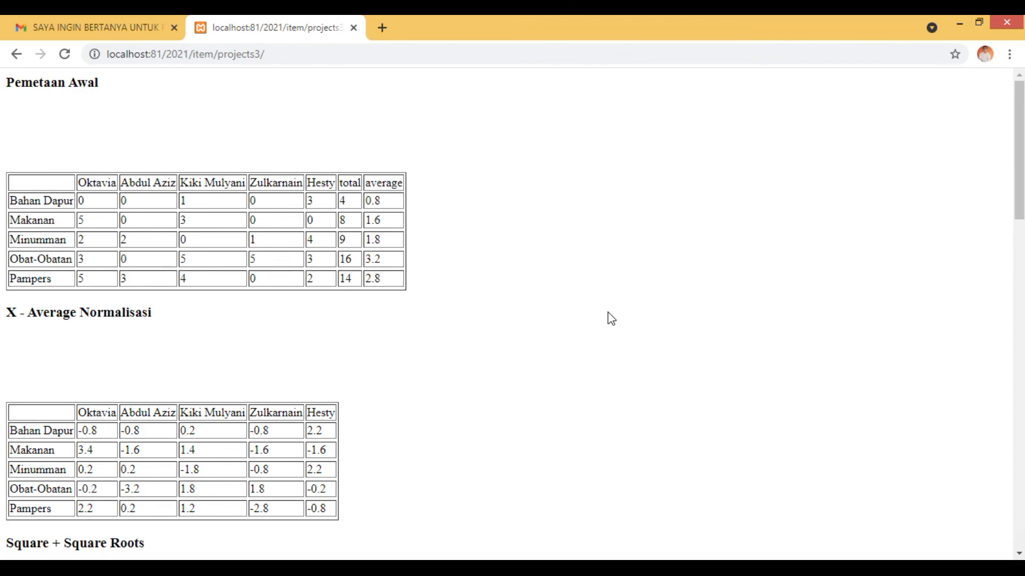
left_click(808, 569)
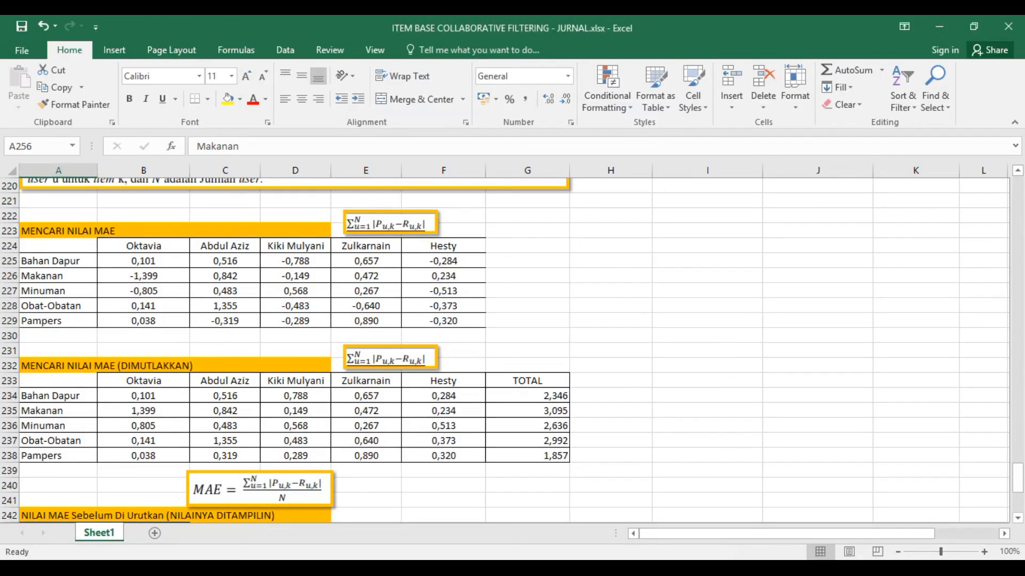
scroll(868, 431, "up", 2)
left_click_drag(1017, 470, 1019, 176)
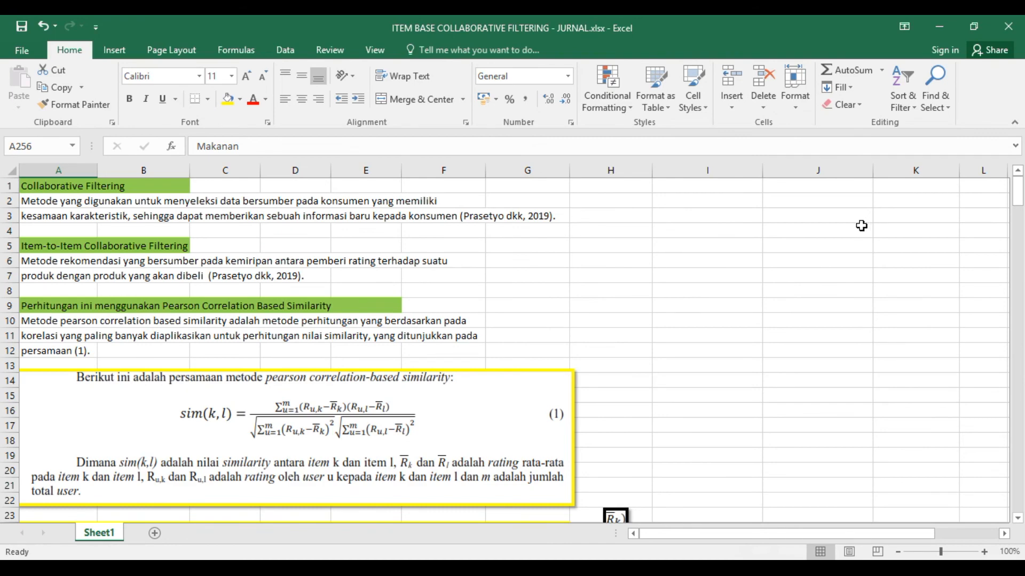